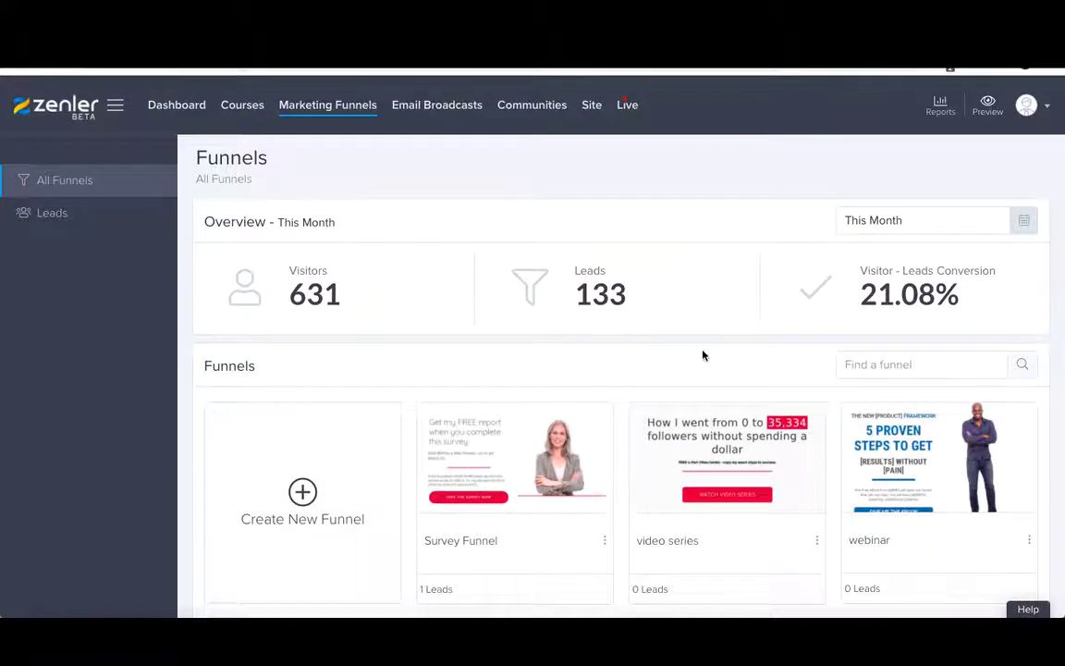
- Scroll the All Funnels list down to the Solving the Mystery of Selling Online Courses card
{"action": "scroll", "coordinate": [702, 352], "scroll_direction": "down", "scroll_amount": 8}
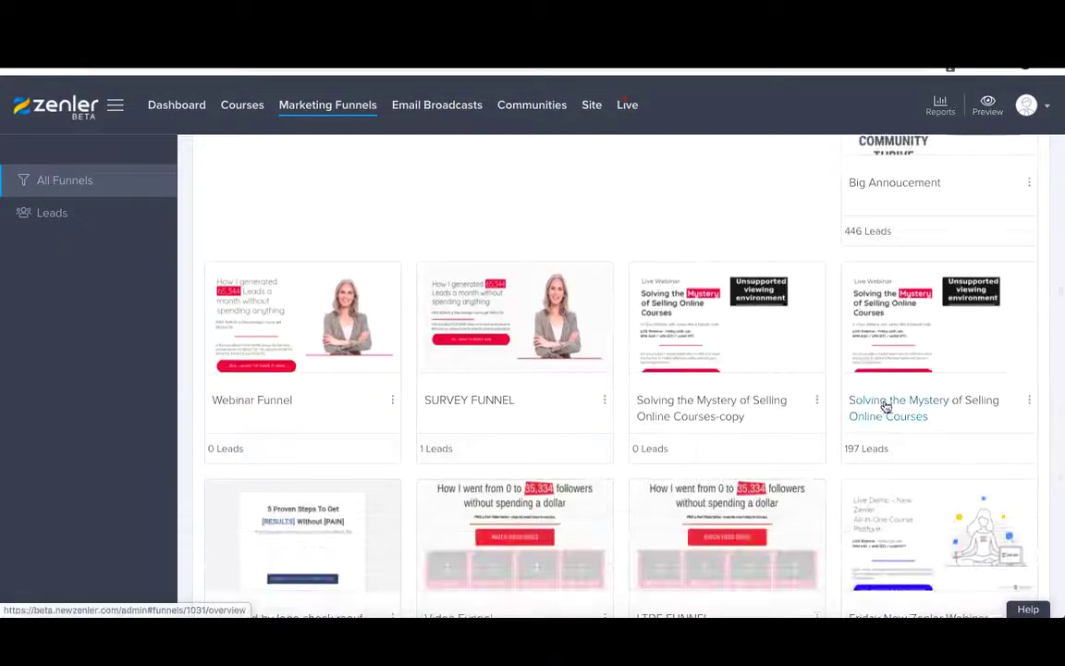
- Open the Solving the Mystery funnel and review its Funnel Steps cards and conversion stats
{"action": "left_click", "coordinate": [884, 405]}
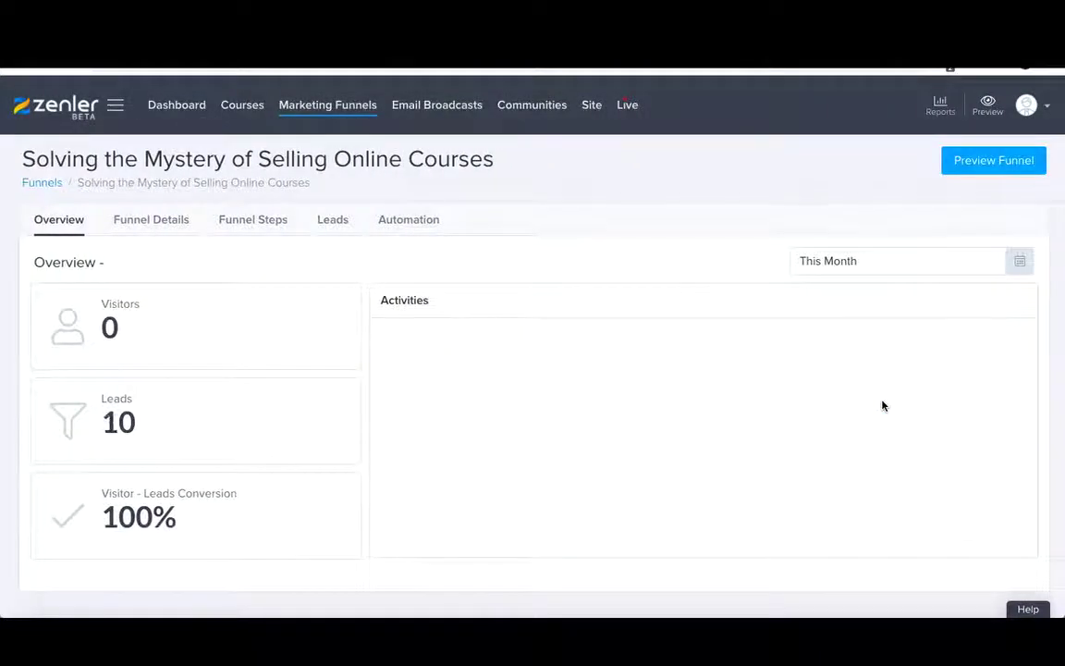
{"action": "left_click", "coordinate": [257, 222]}
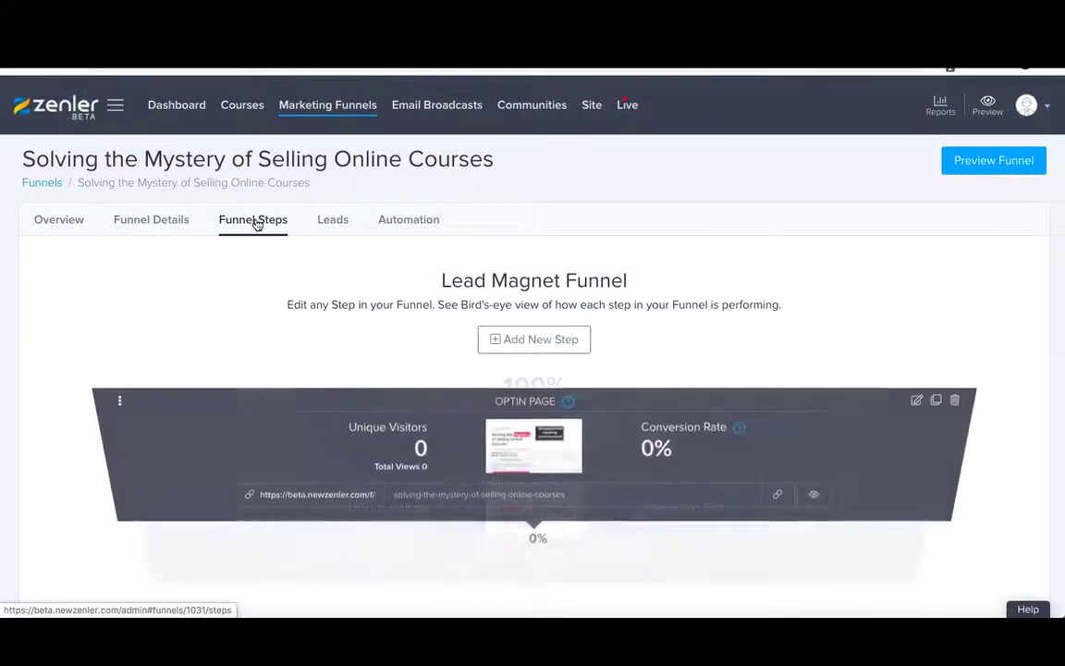
{"action": "scroll", "coordinate": [374, 319], "scroll_direction": "down", "scroll_amount": 3}
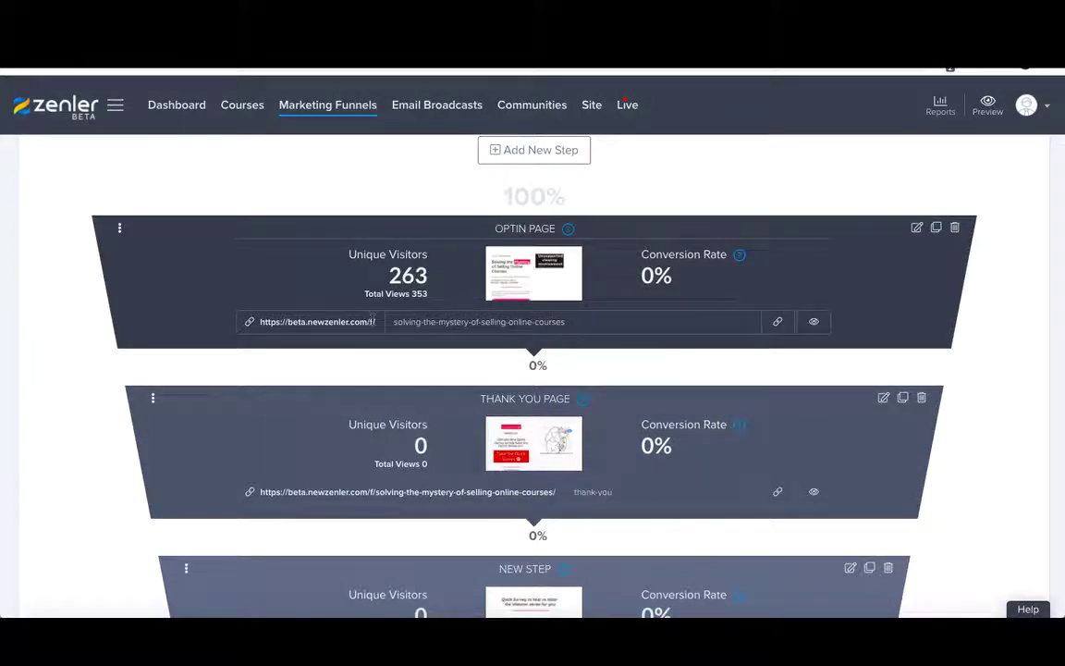
{"action": "scroll", "coordinate": [373, 320], "scroll_direction": "down", "scroll_amount": 3}
{"action": "scroll", "coordinate": [370, 321], "scroll_direction": "up", "scroll_amount": 2}
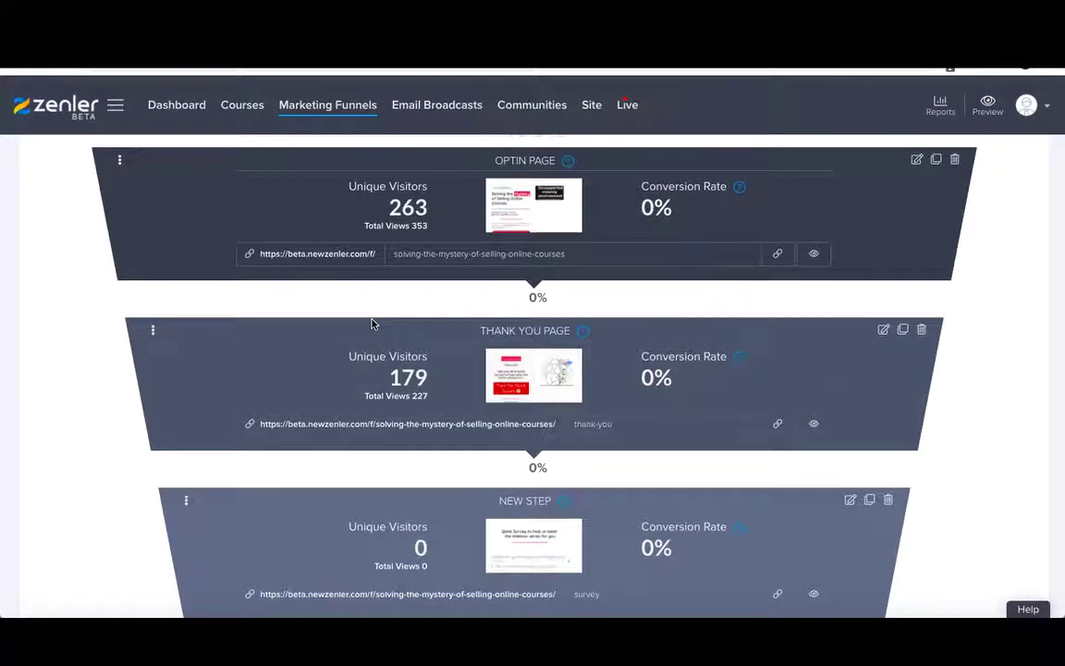
{"action": "scroll", "coordinate": [371, 319], "scroll_direction": "down", "scroll_amount": 1}
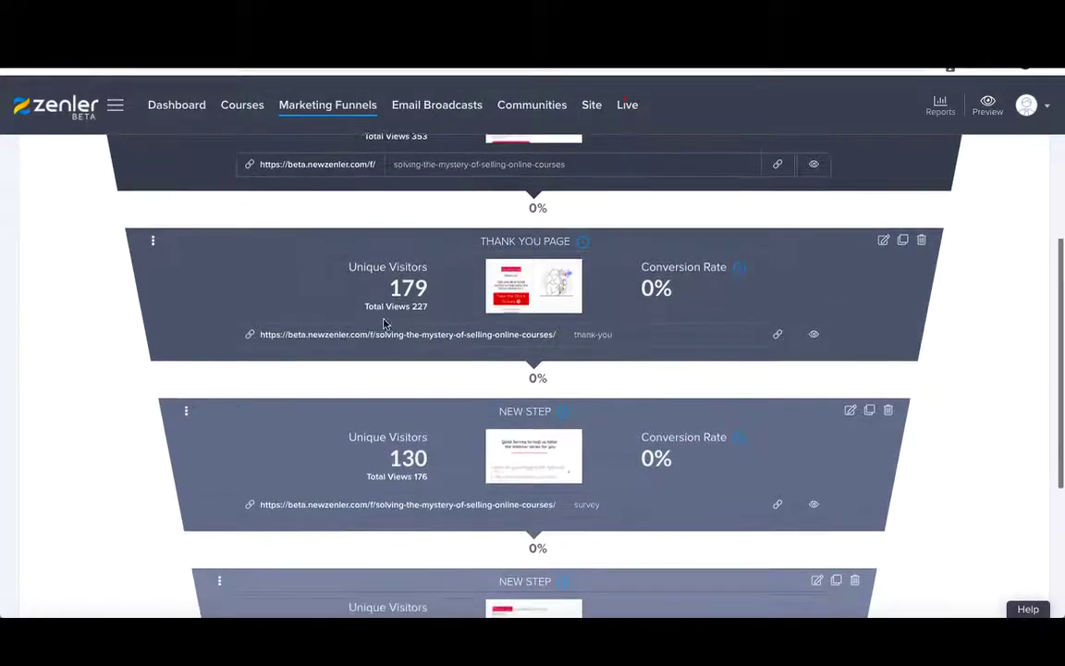
{"action": "scroll", "coordinate": [473, 433], "scroll_direction": "down", "scroll_amount": 1}
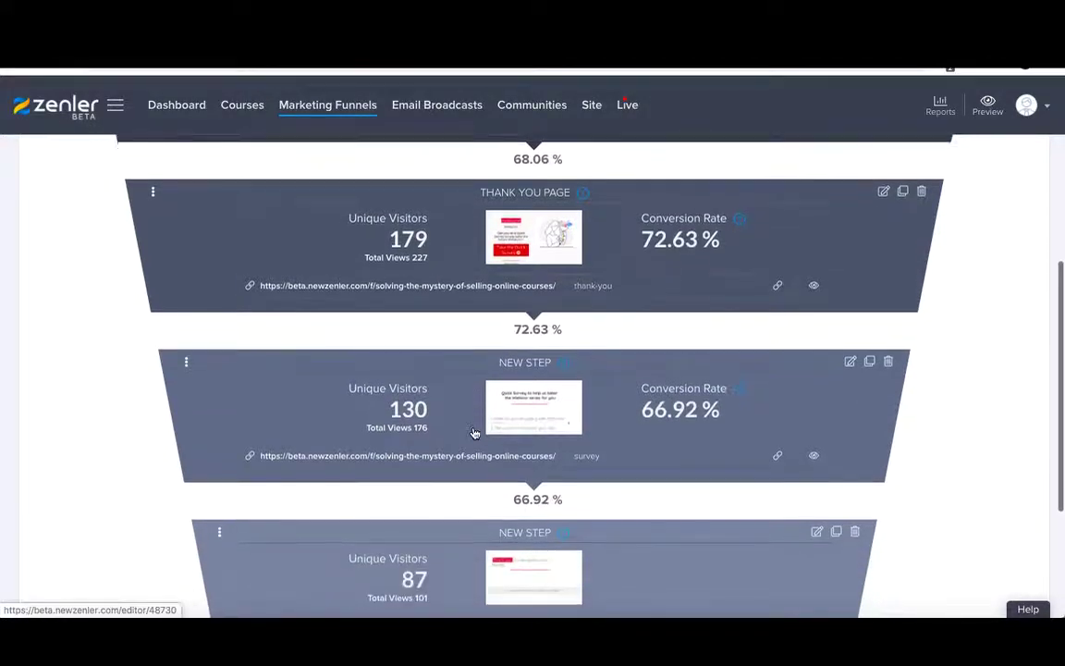
{"action": "scroll", "coordinate": [474, 432], "scroll_direction": "up", "scroll_amount": 2}
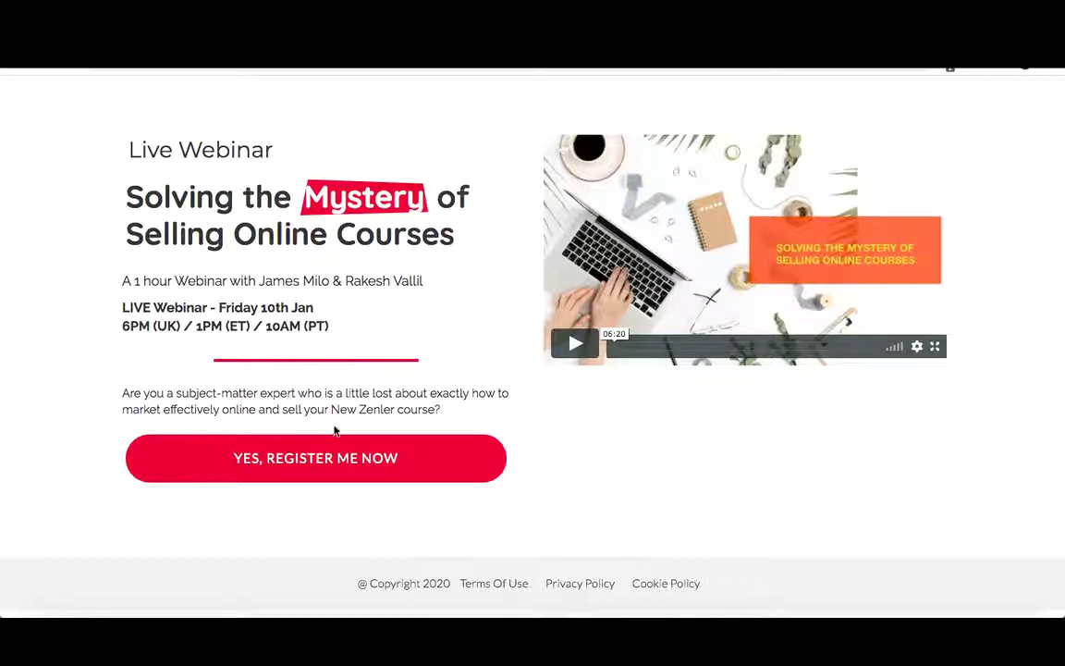
- Fill the webinar Signup Now form with the test lead's email address and first name
{"action": "left_click", "coordinate": [297, 462]}
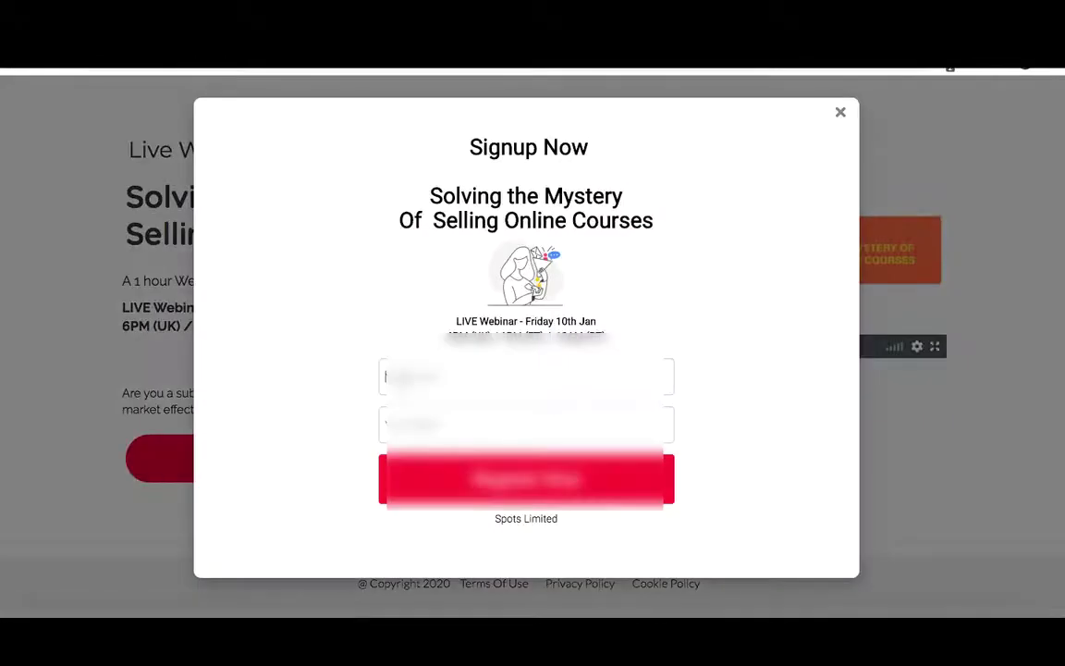
{"action": "left_click", "coordinate": [526, 424]}
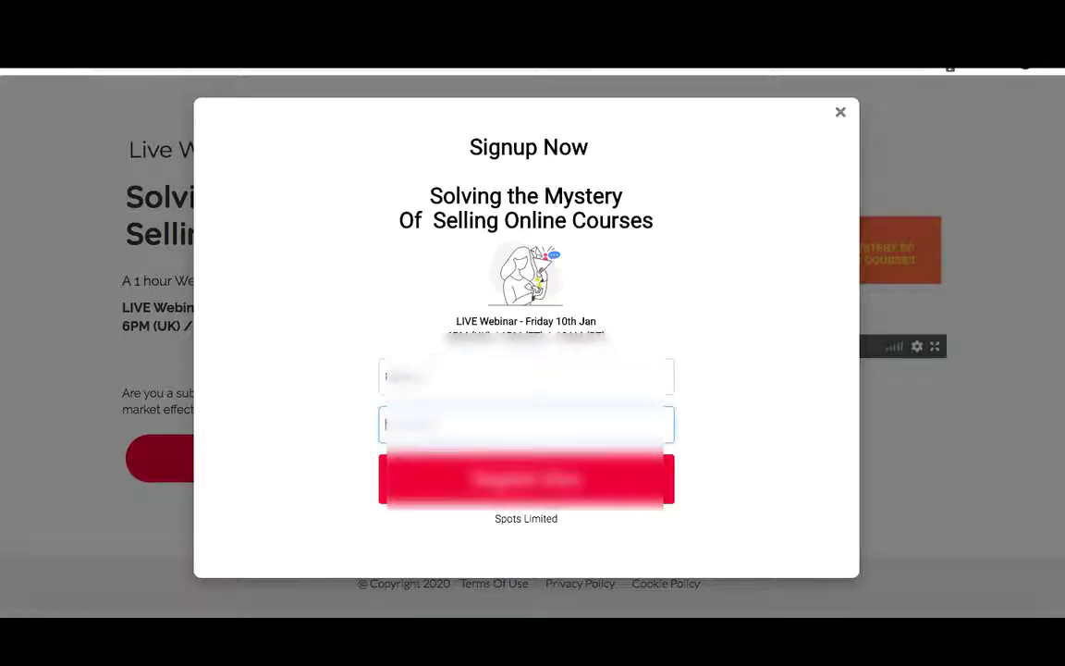
{"action": "left_click", "coordinate": [526, 377]}
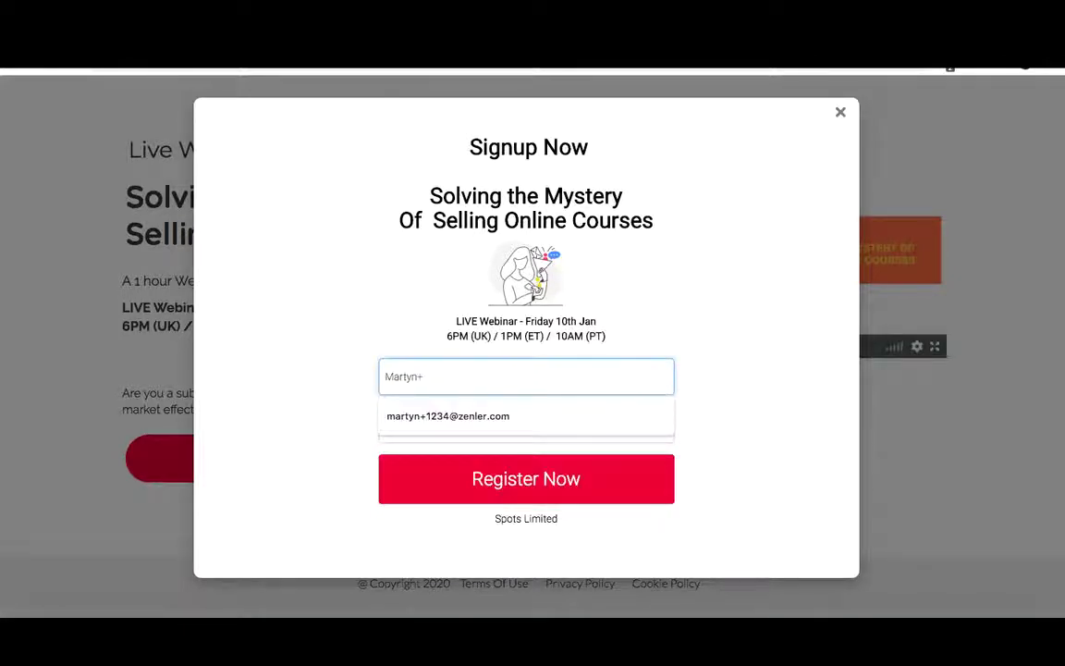
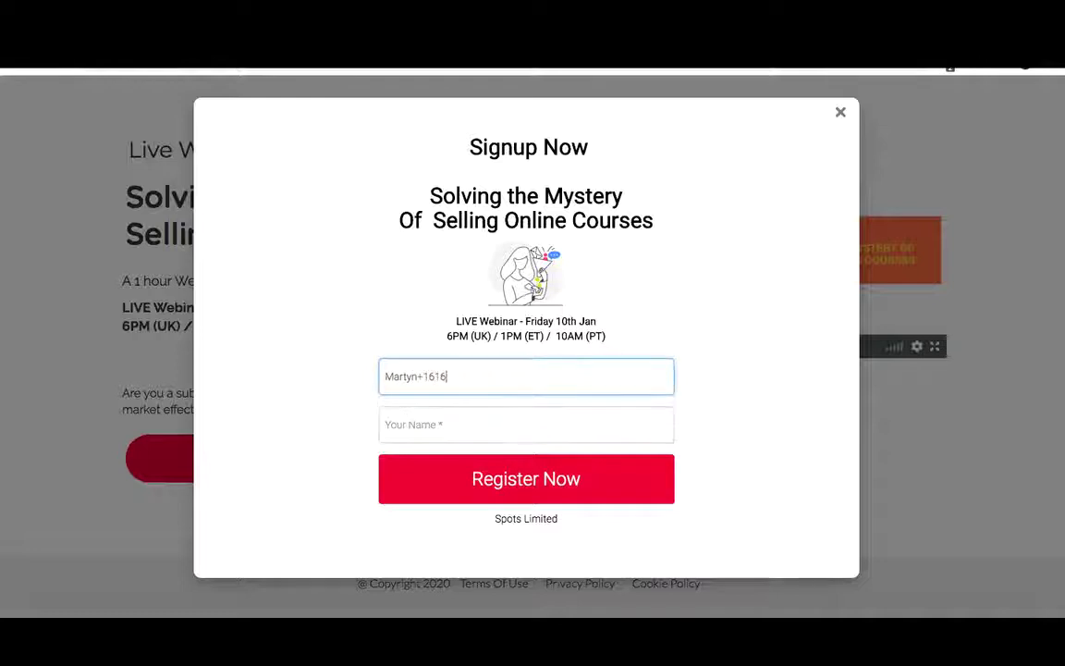
{"action": "left_click", "coordinate": [526, 425]}
{"action": "type", "text": "M"}
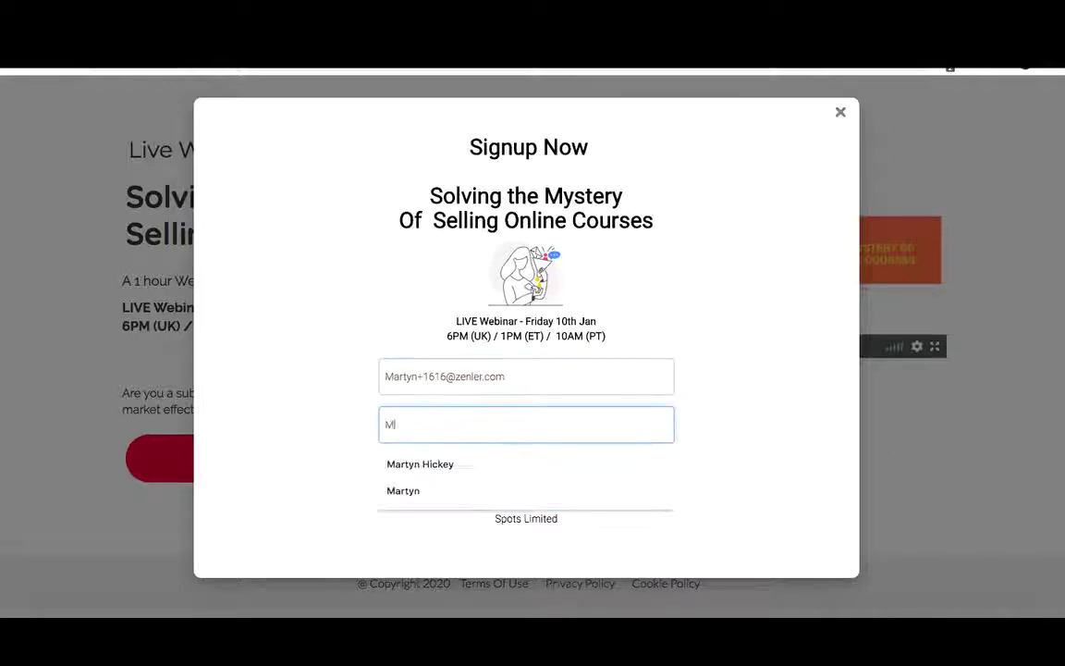
{"action": "type", "text": "artyn"}
{"action": "left_click", "coordinate": [345, 425]}
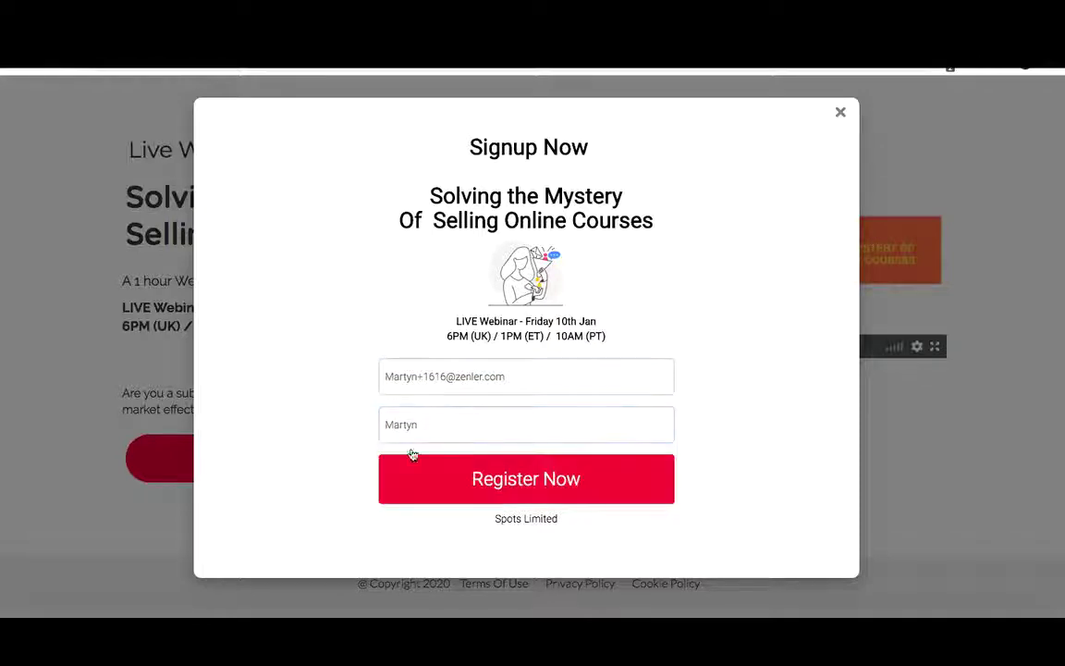
- Submit the registration, start the quick survey and scroll through its questions
{"action": "left_click", "coordinate": [477, 486]}
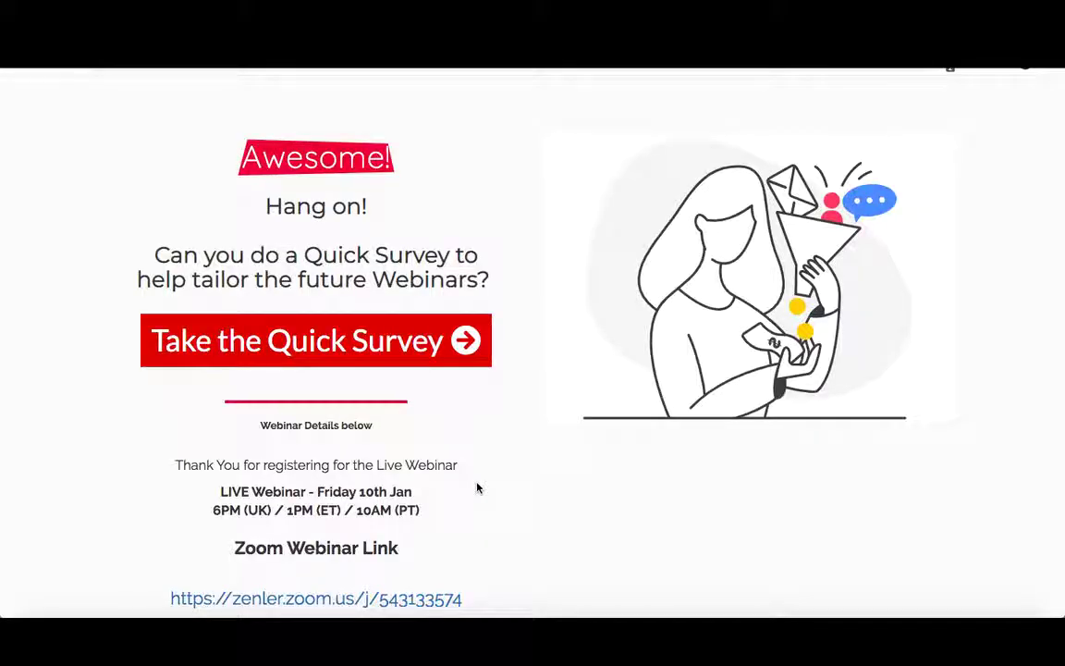
{"action": "left_click", "coordinate": [405, 347]}
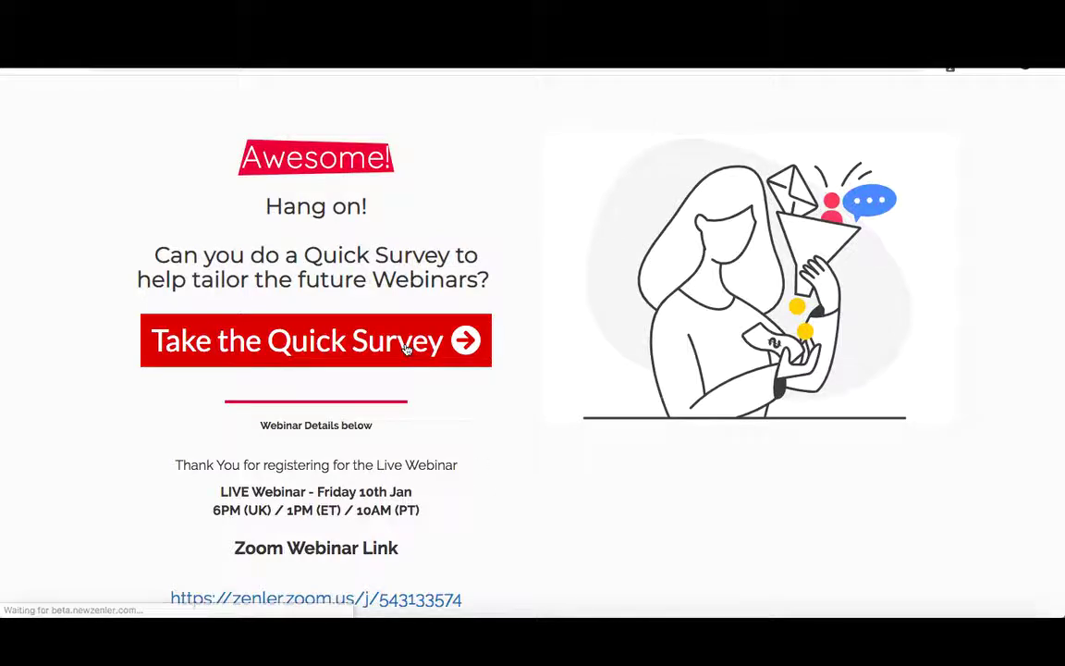
{"action": "scroll", "coordinate": [390, 321], "scroll_direction": "down", "scroll_amount": 1}
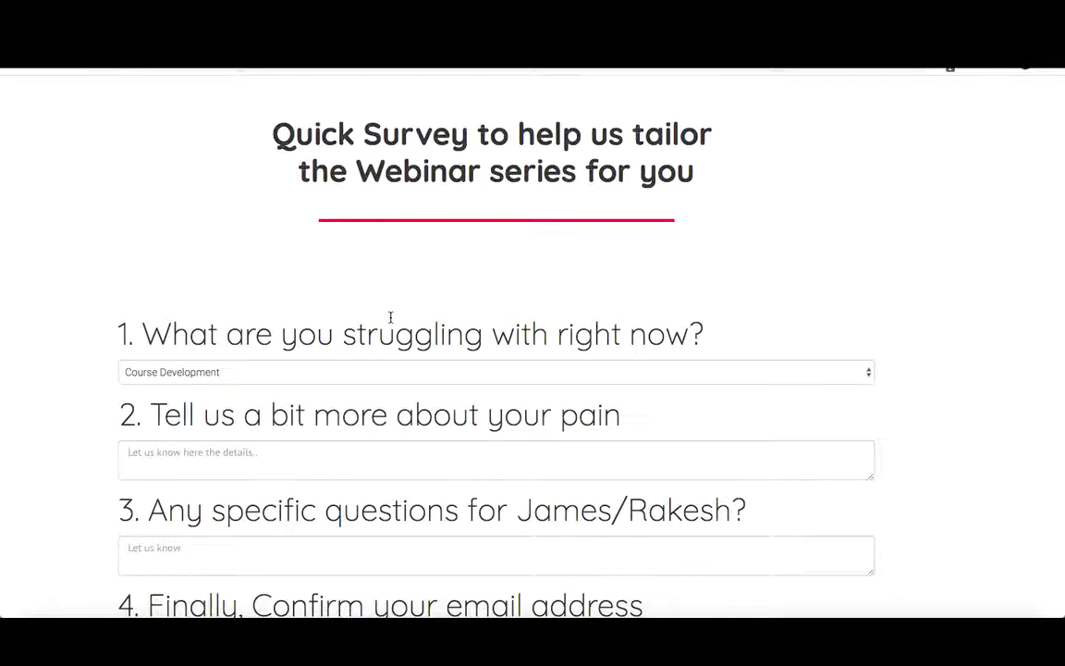
{"action": "scroll", "coordinate": [391, 319], "scroll_direction": "down", "scroll_amount": 1}
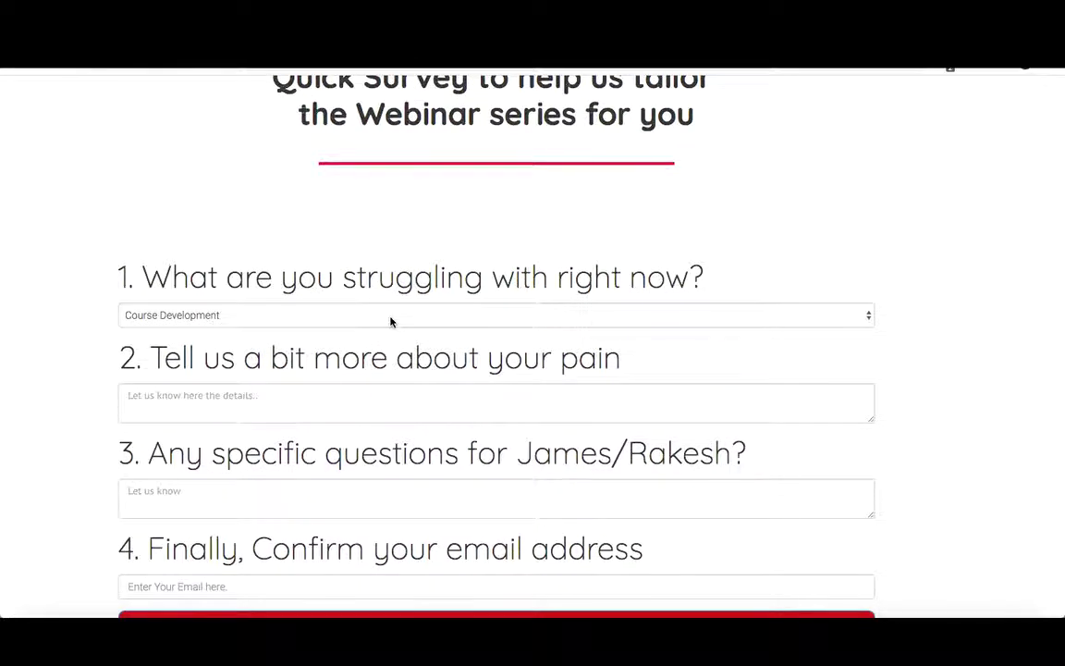
{"action": "scroll", "coordinate": [391, 319], "scroll_direction": "down", "scroll_amount": 1}
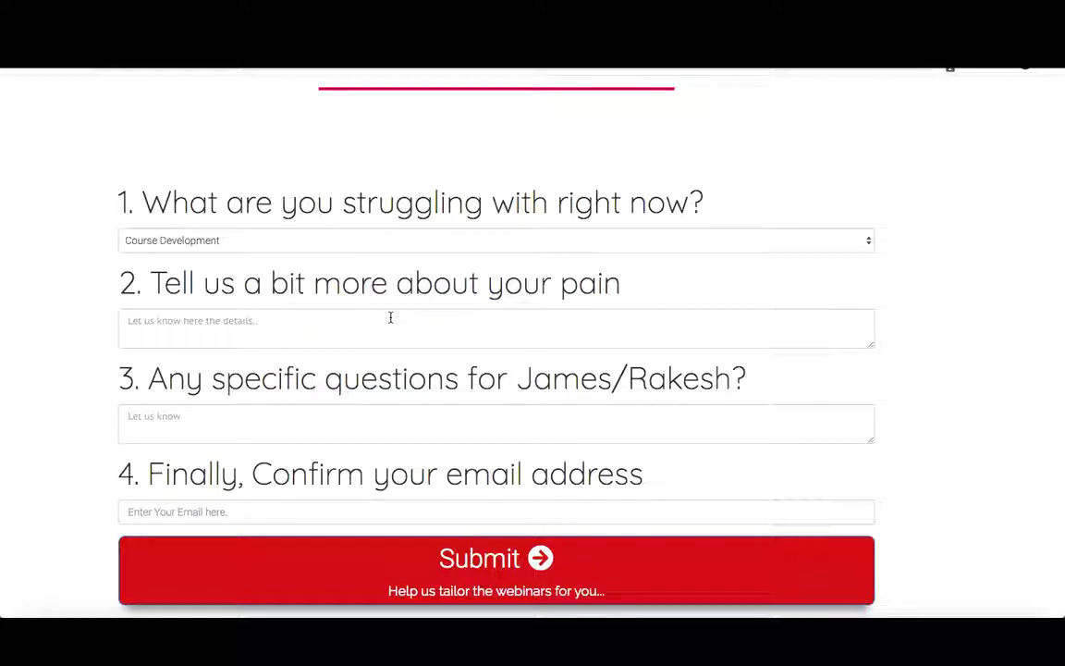
- Keep Course Development as the struggle and answer the pain question with 'Growth expansion'
{"action": "left_click", "coordinate": [342, 243]}
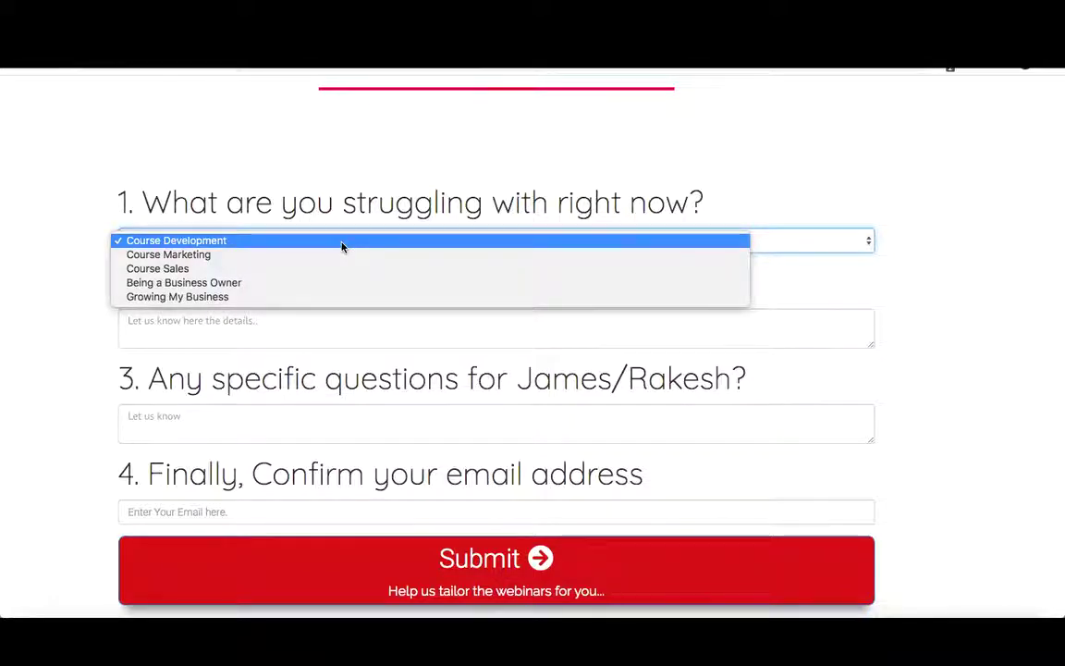
{"action": "left_click", "coordinate": [199, 319]}
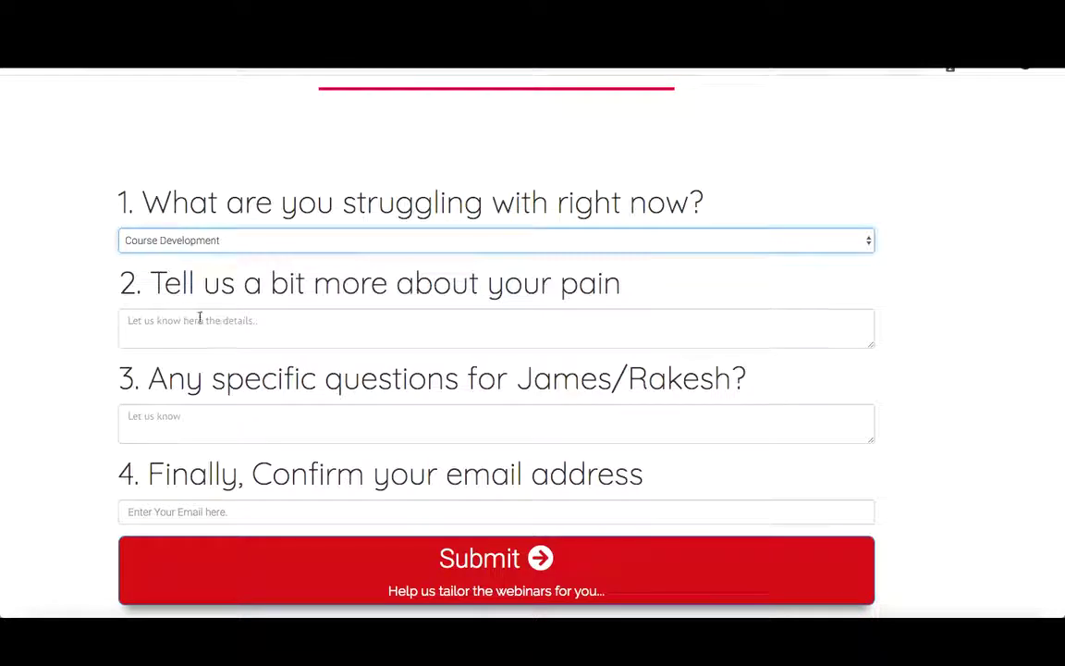
{"action": "left_click", "coordinate": [197, 319]}
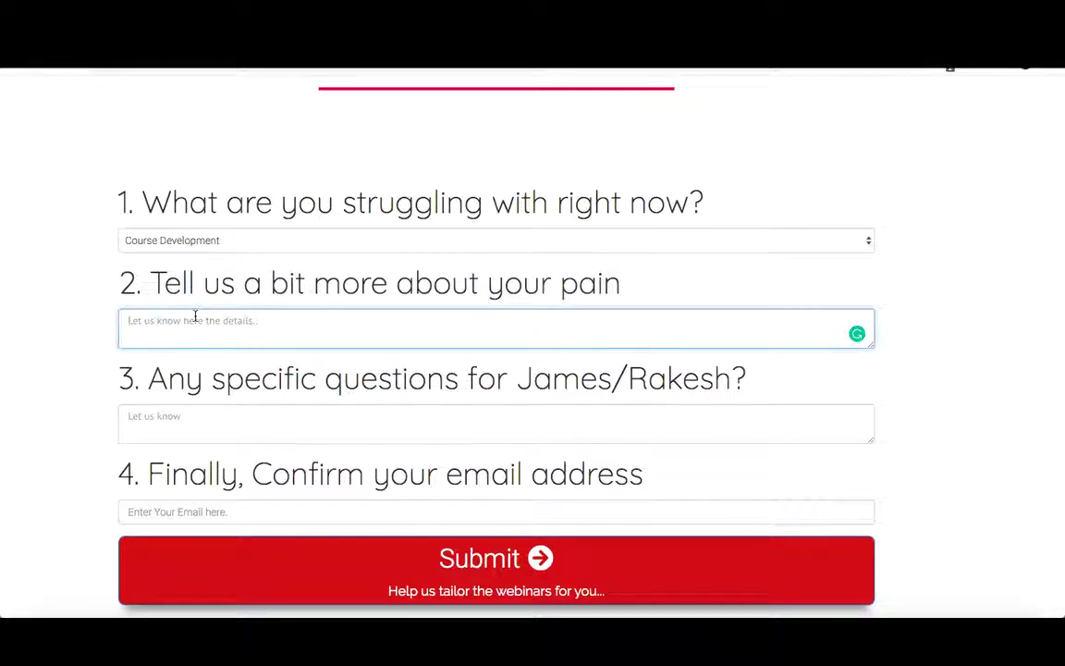
{"action": "type", "text": "Grow"}
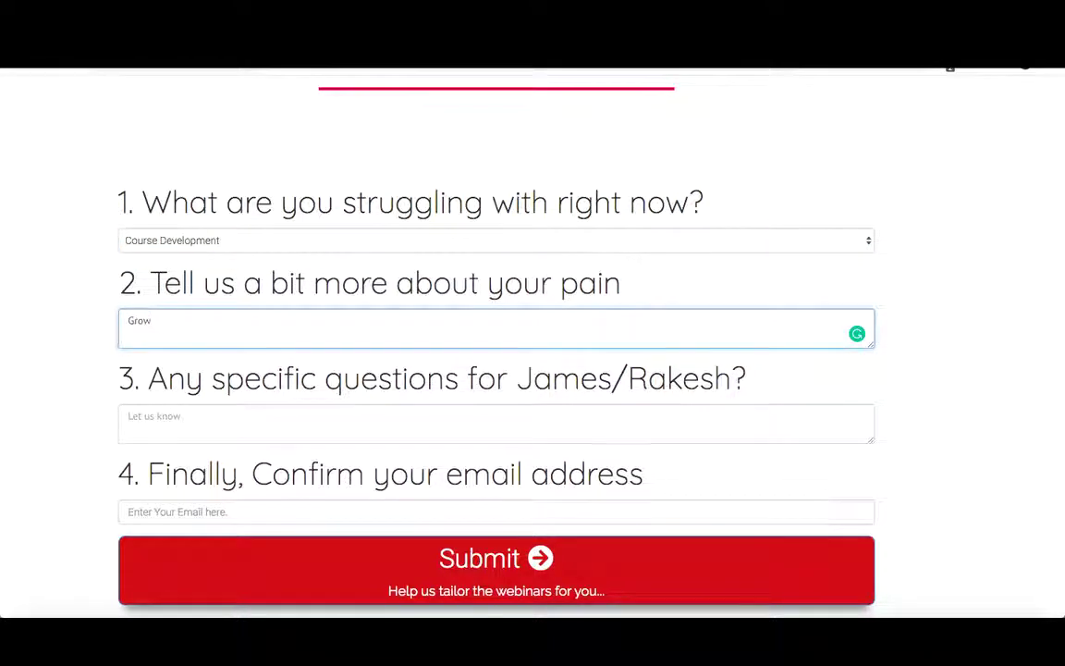
{"action": "type", "text": "th expansion"}
- Ask the hosts 'Tell me all your secrets', confirm the lead's email, and submit the survey
{"action": "left_click", "coordinate": [197, 421]}
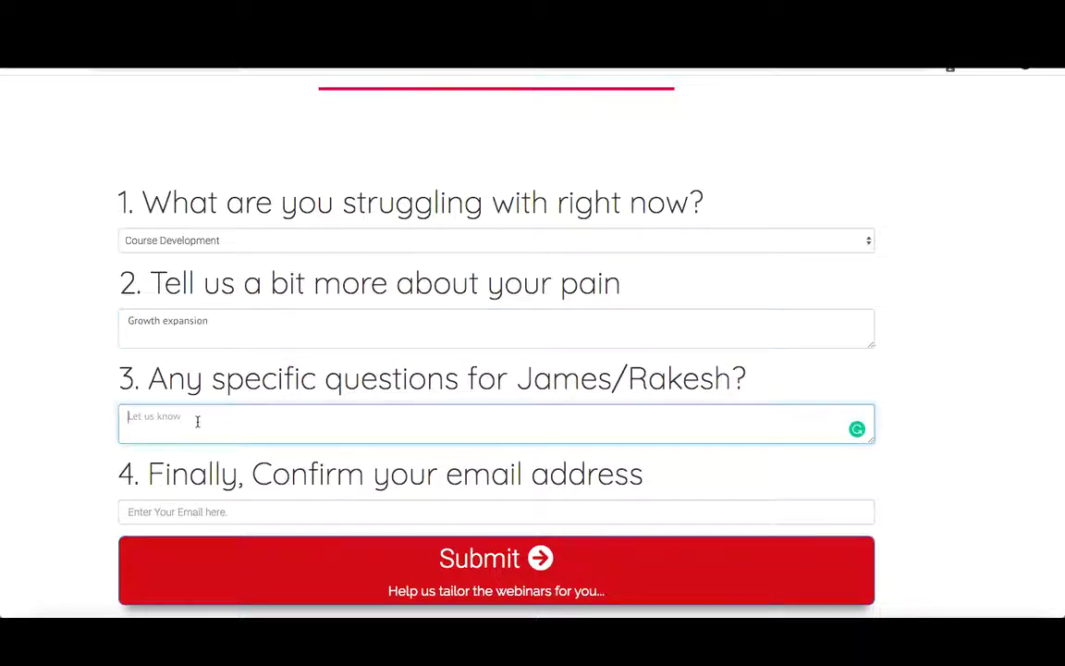
{"action": "type", "text": "Tell me al"}
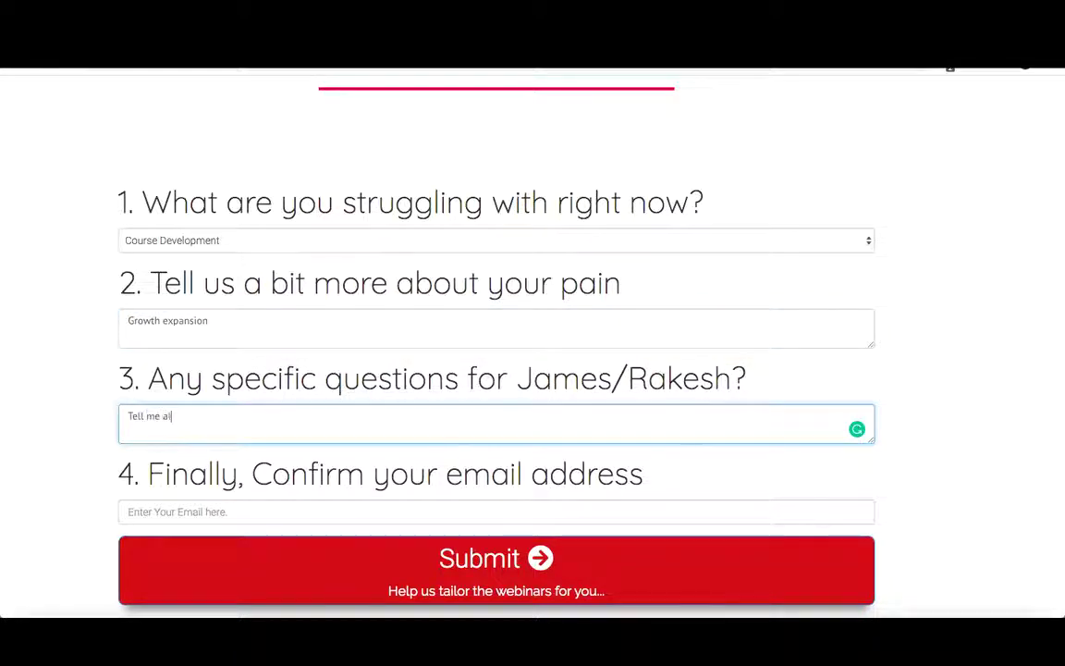
{"action": "type", "text": "l your secrets"}
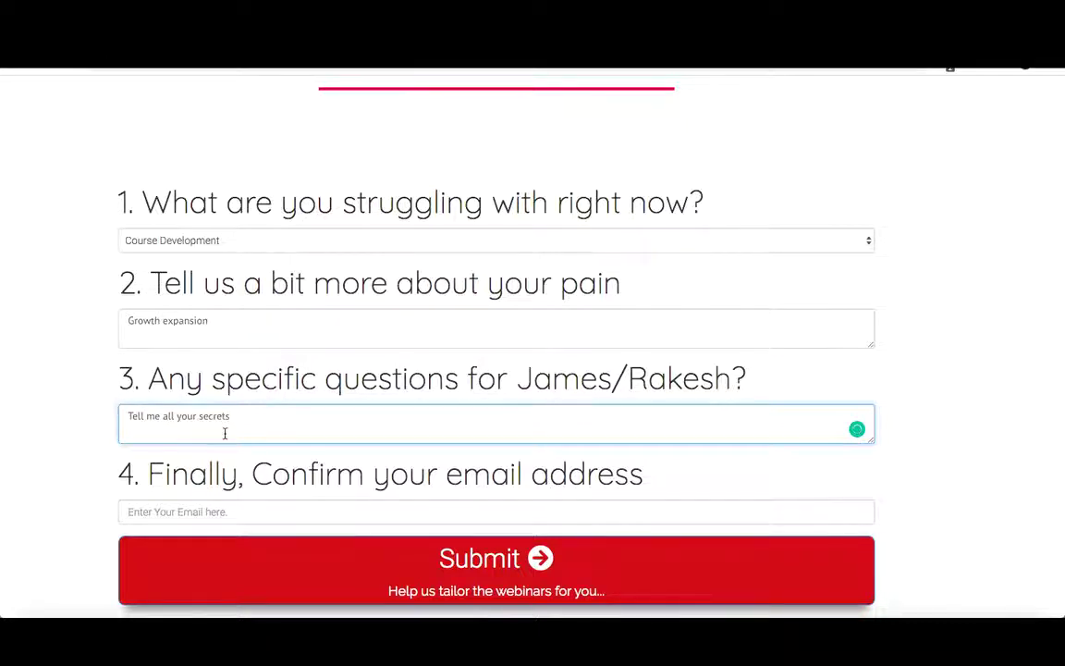
{"action": "scroll", "coordinate": [225, 433], "scroll_direction": "down", "scroll_amount": 1}
{"action": "left_click", "coordinate": [180, 481]}
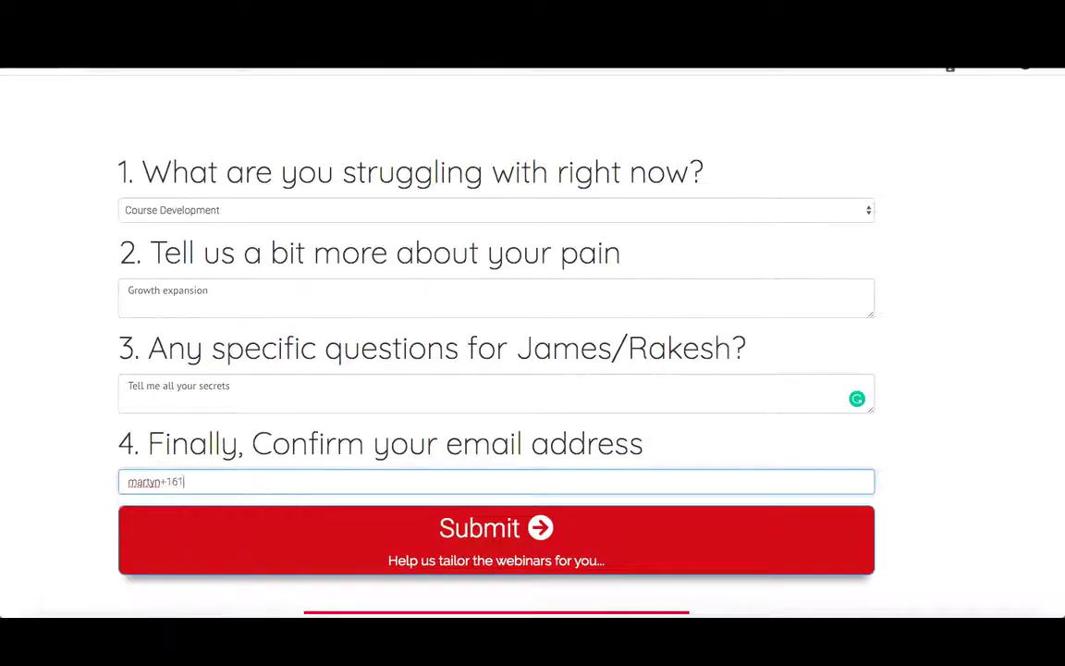
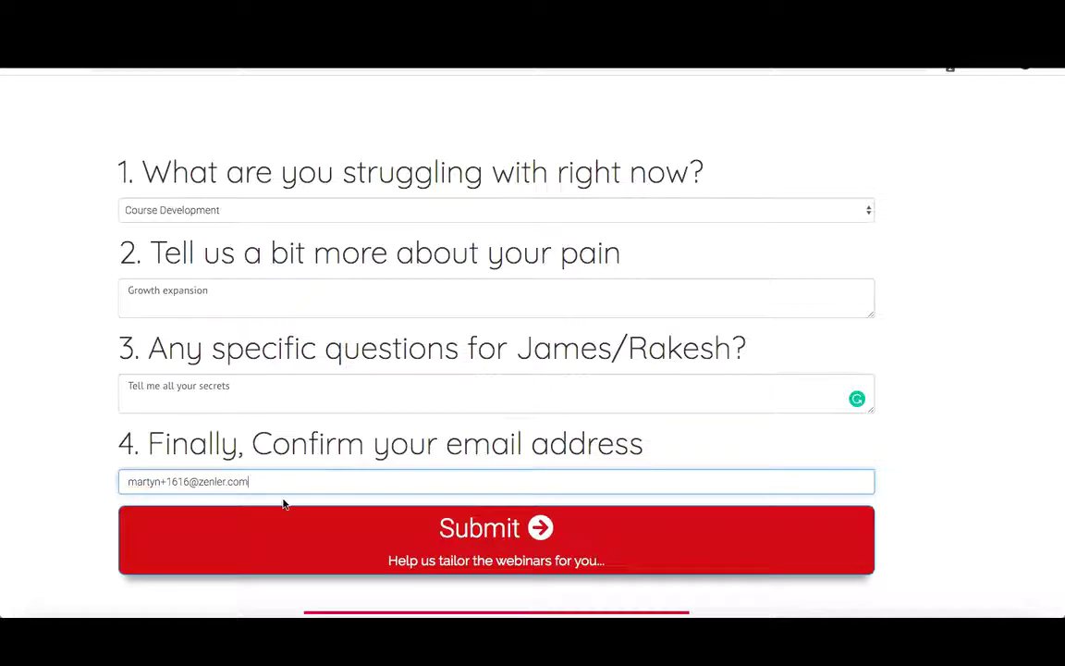
{"action": "scroll", "coordinate": [407, 500], "scroll_direction": "down", "scroll_amount": 1}
{"action": "left_click", "coordinate": [456, 515]}
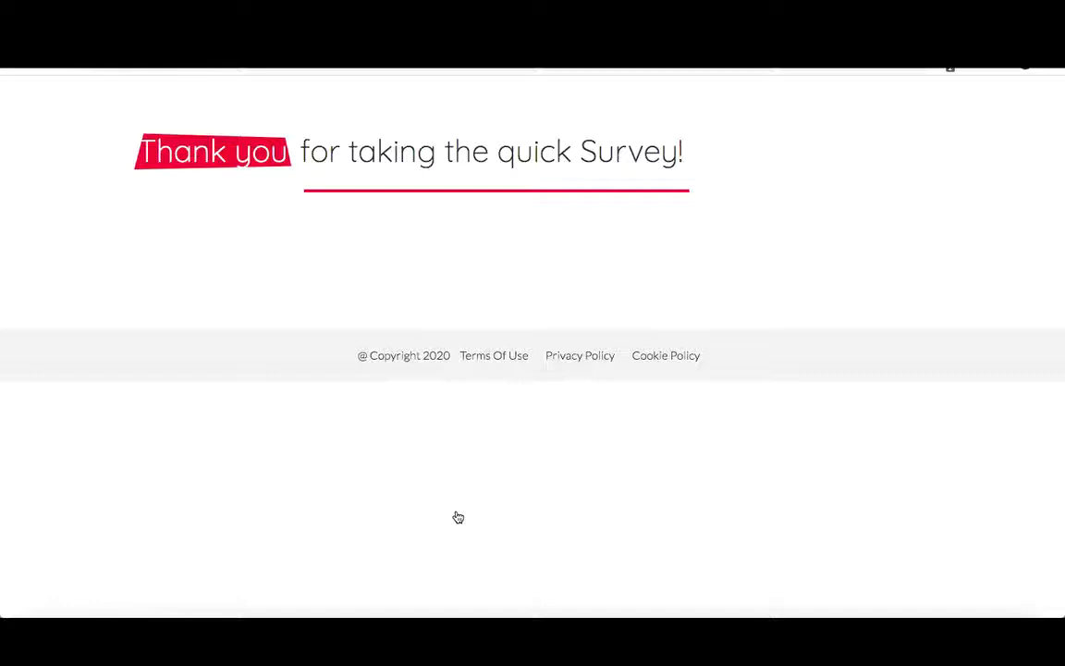
- Go back to the funnel steps, then to the All Funnels list now showing 134 leads
{"action": "left_click", "coordinate": [873, 66]}
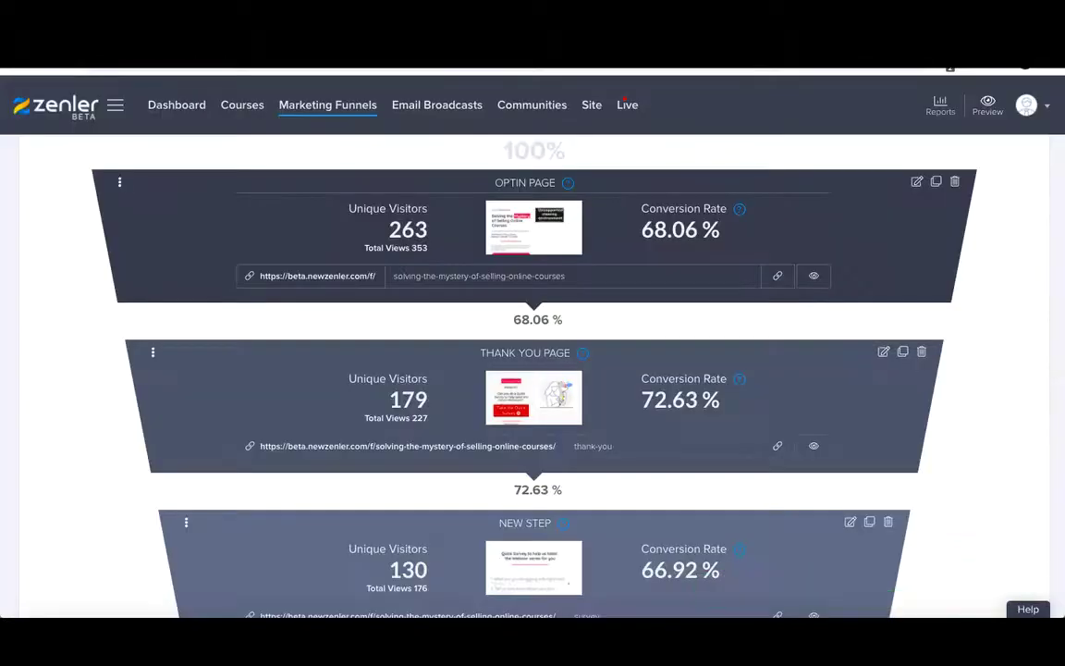
{"action": "scroll", "coordinate": [316, 262], "scroll_direction": "up", "scroll_amount": 3}
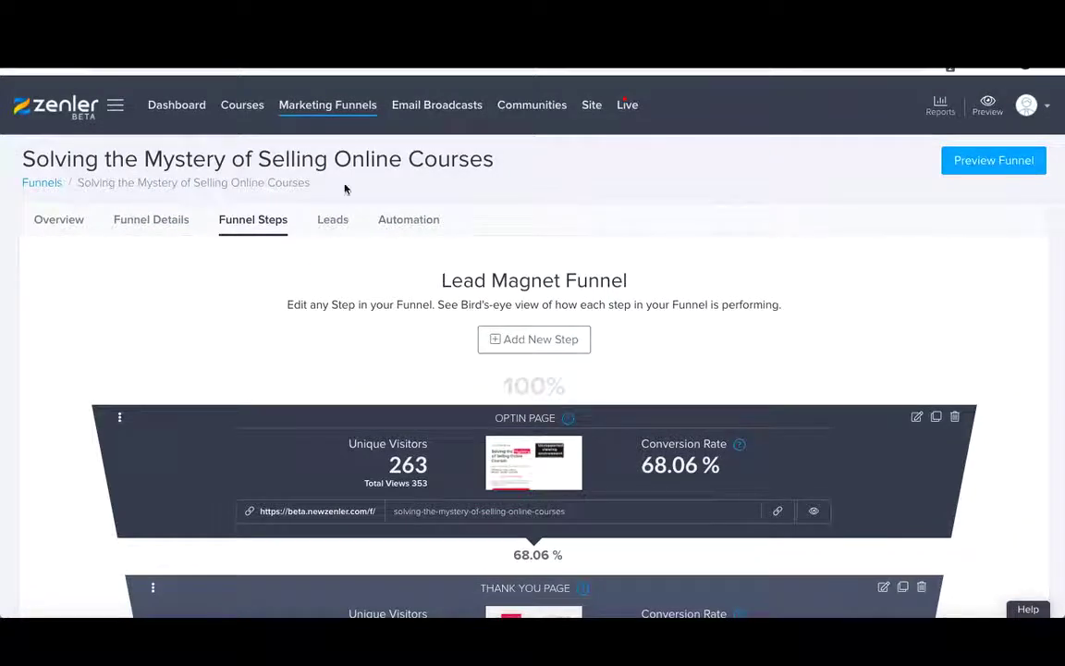
{"action": "left_click", "coordinate": [322, 108]}
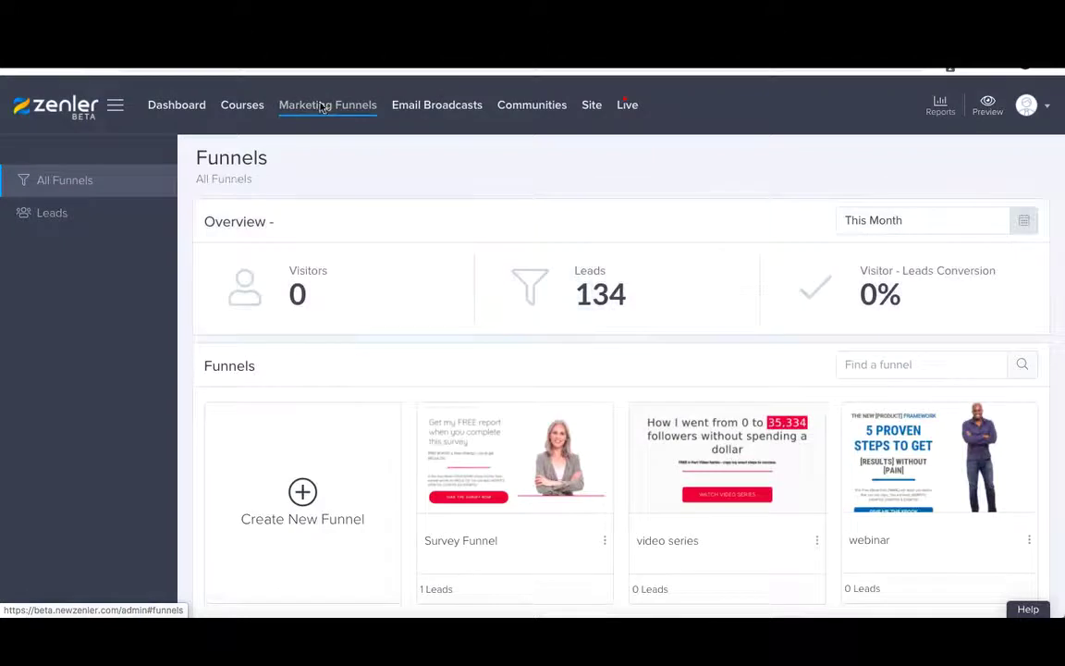
{"action": "scroll", "coordinate": [420, 347], "scroll_direction": "down", "scroll_amount": 1}
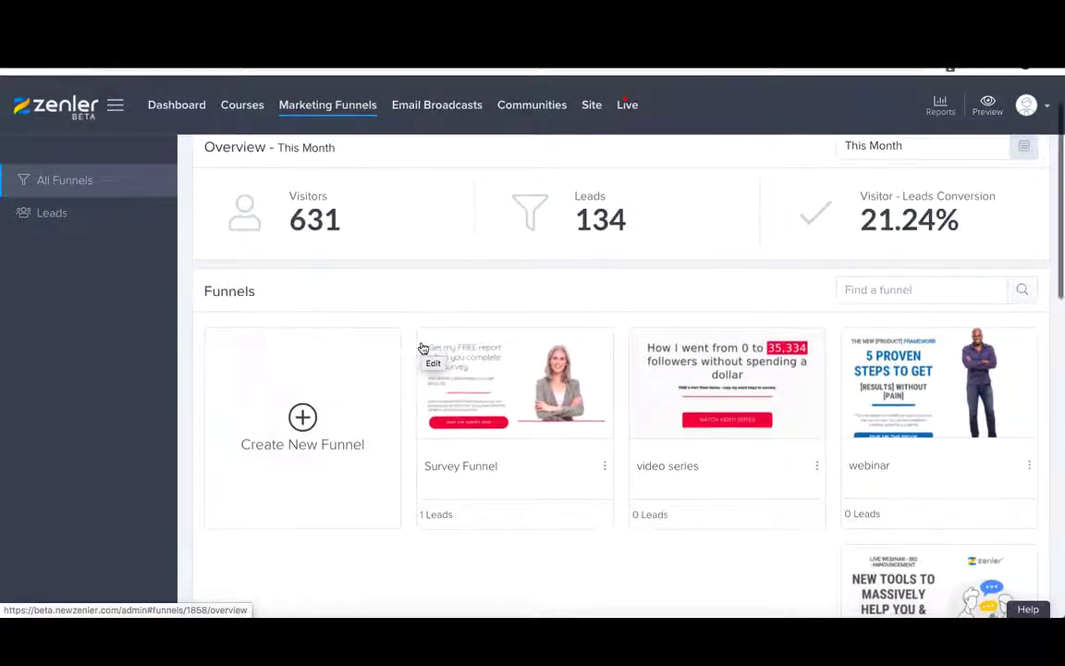
- Start a new Lead Magnet funnel and name it 'Survey Tutorial'
{"action": "left_click", "coordinate": [306, 419]}
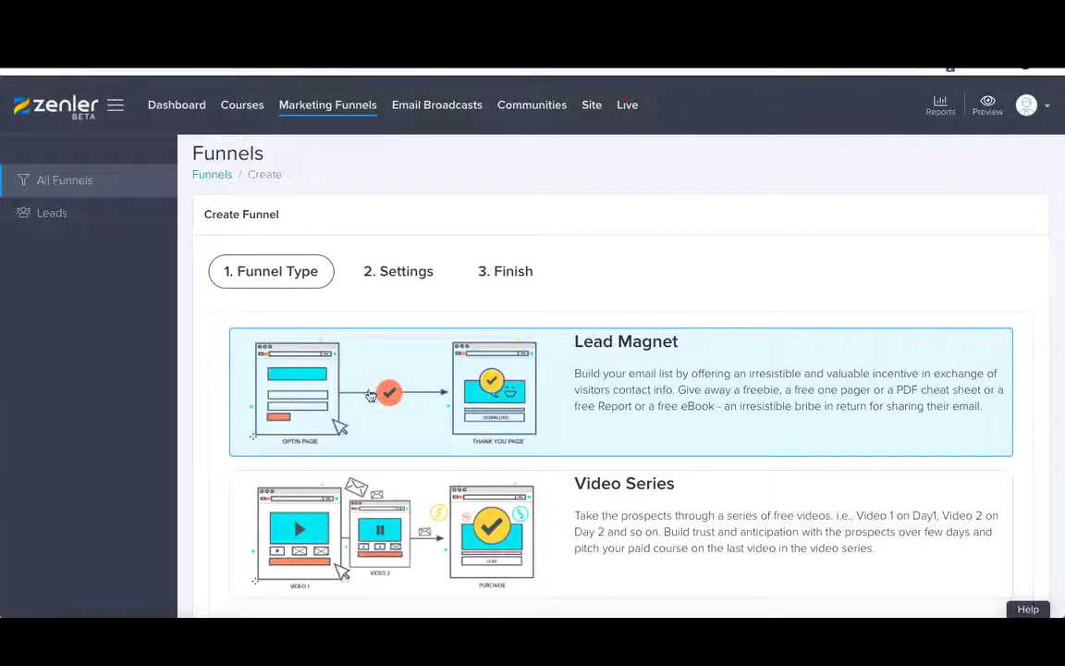
{"action": "scroll", "coordinate": [478, 392], "scroll_direction": "down", "scroll_amount": 1}
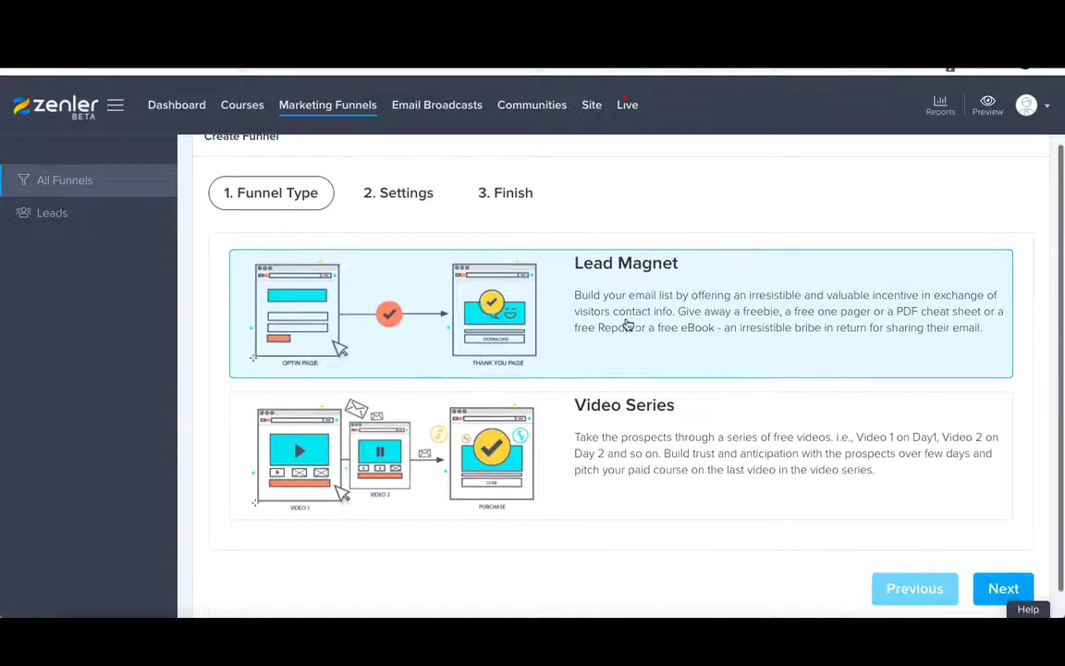
{"action": "left_click", "coordinate": [1005, 590]}
{"action": "left_click", "coordinate": [595, 347]}
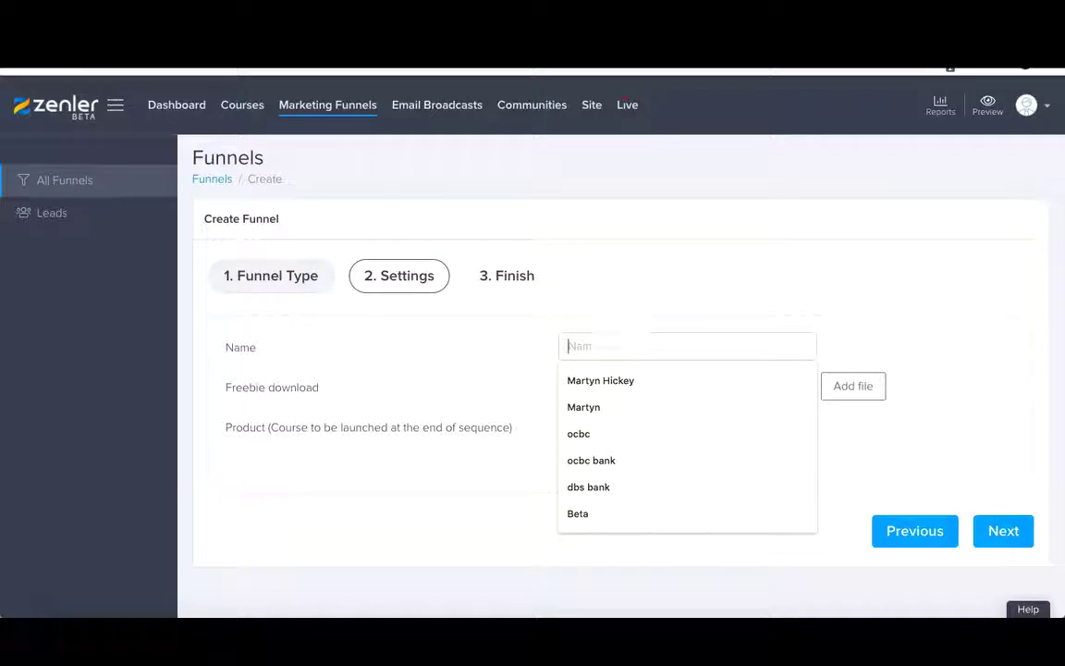
{"action": "type", "text": "Tur"}
{"action": "type", "text": "torial"}
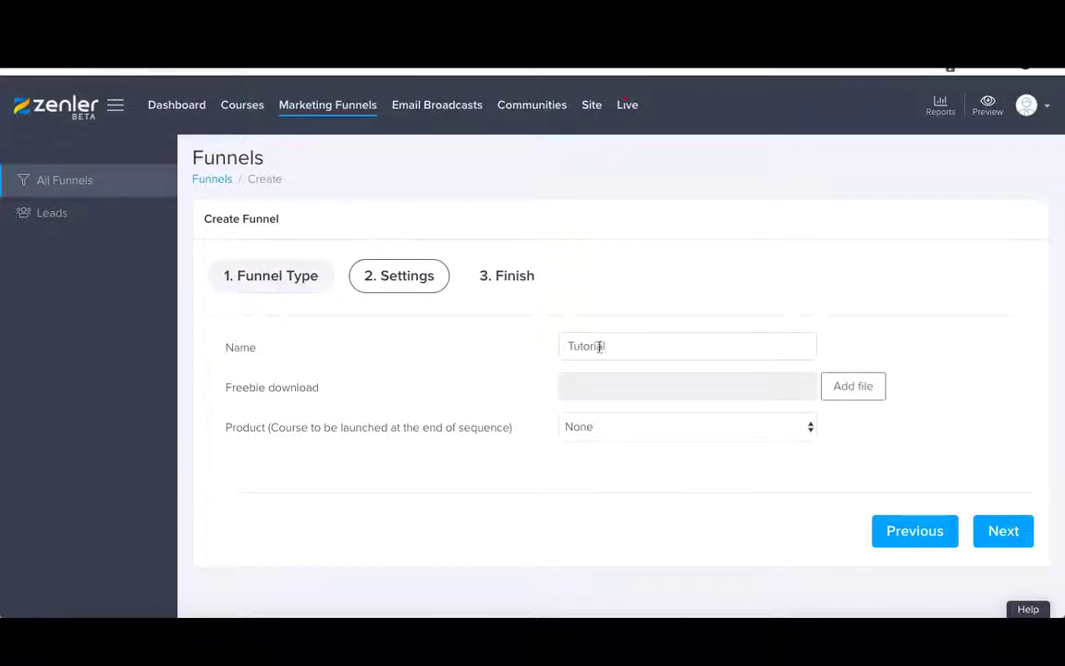
{"action": "left_click", "coordinate": [570, 345]}
{"action": "type", "text": "Survey"}
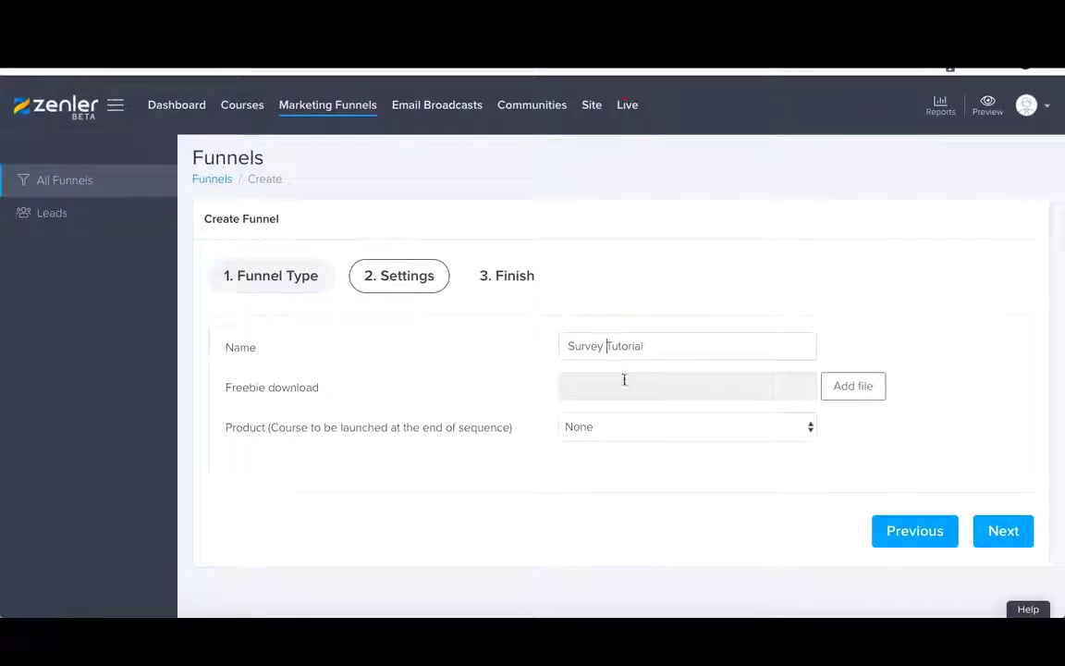
- Choose the White Optin theme for the Survey Tutorial funnel
{"action": "left_click", "coordinate": [1004, 533]}
{"action": "scroll", "coordinate": [842, 498], "scroll_direction": "down", "scroll_amount": 1}
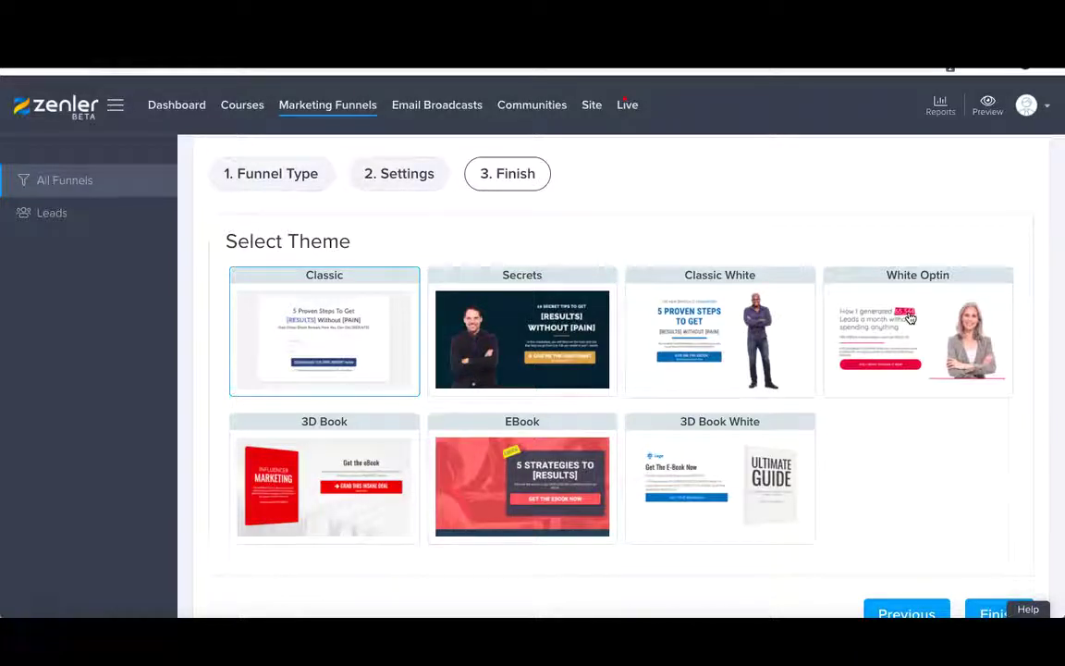
{"action": "left_click", "coordinate": [910, 318]}
{"action": "scroll", "coordinate": [915, 333], "scroll_direction": "down", "scroll_amount": 1}
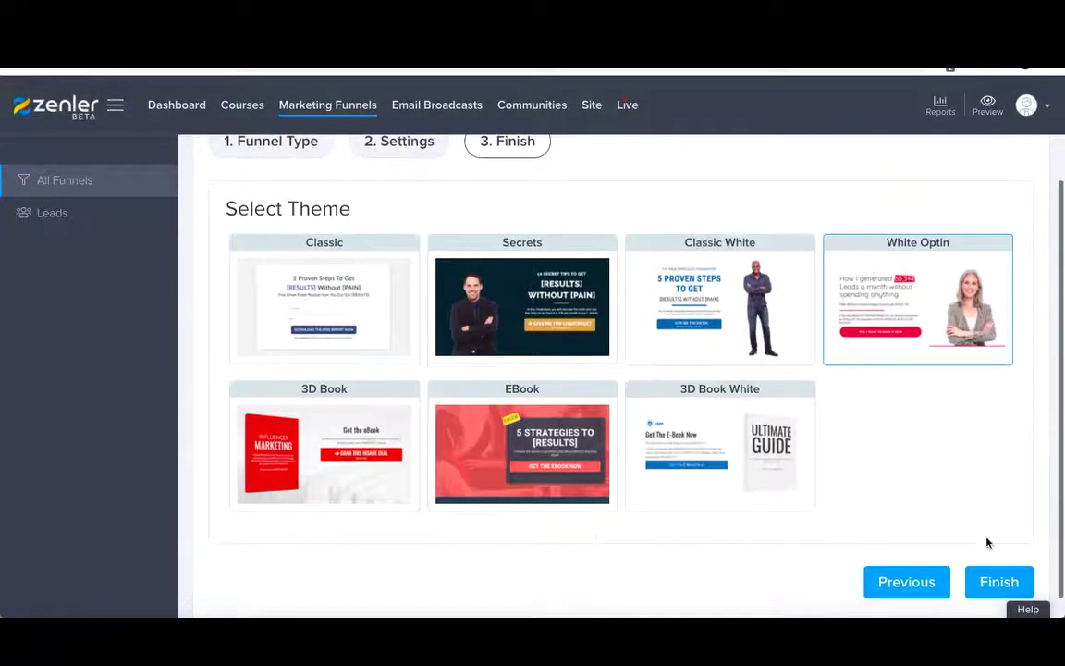
- Finish creating the funnel and clone its Thank You Page step
{"action": "left_click", "coordinate": [1002, 578]}
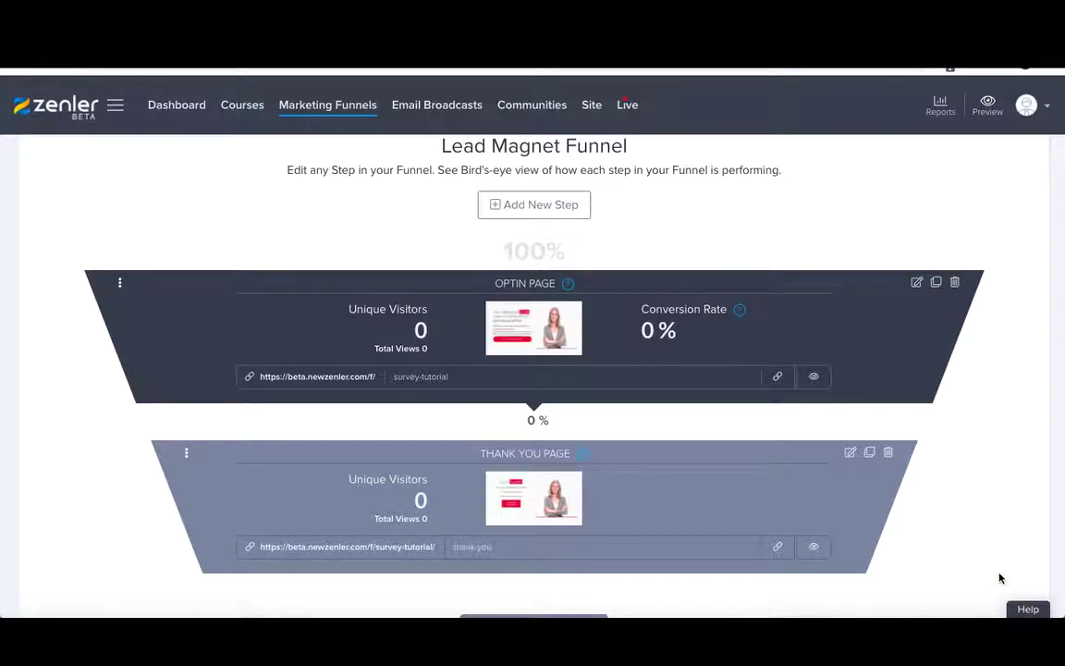
{"action": "left_click", "coordinate": [870, 453]}
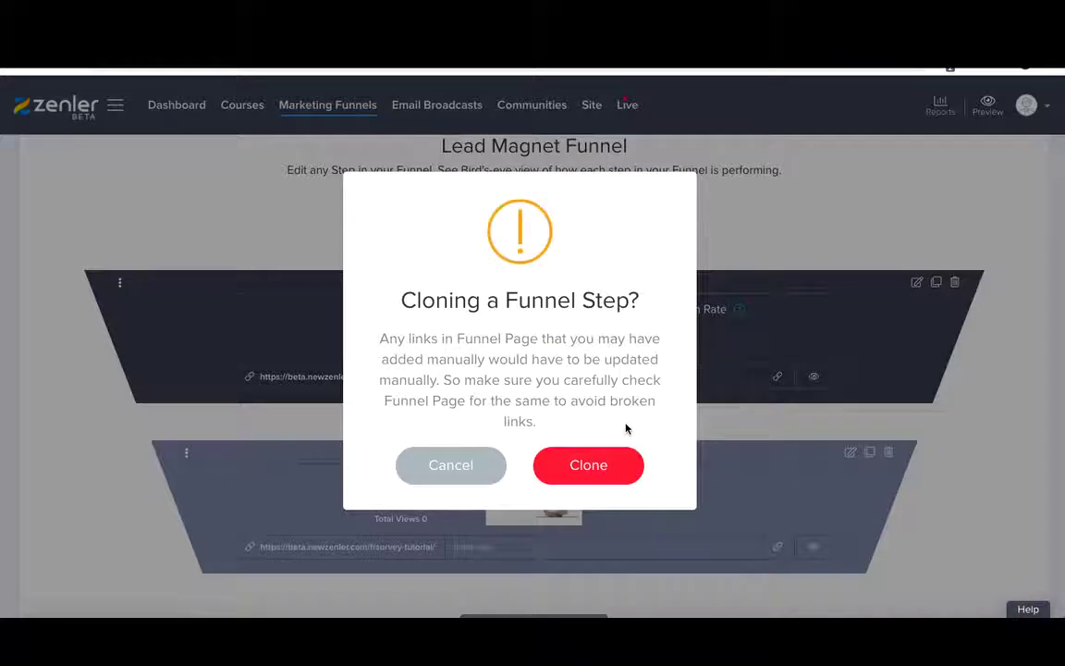
{"action": "left_click", "coordinate": [588, 464]}
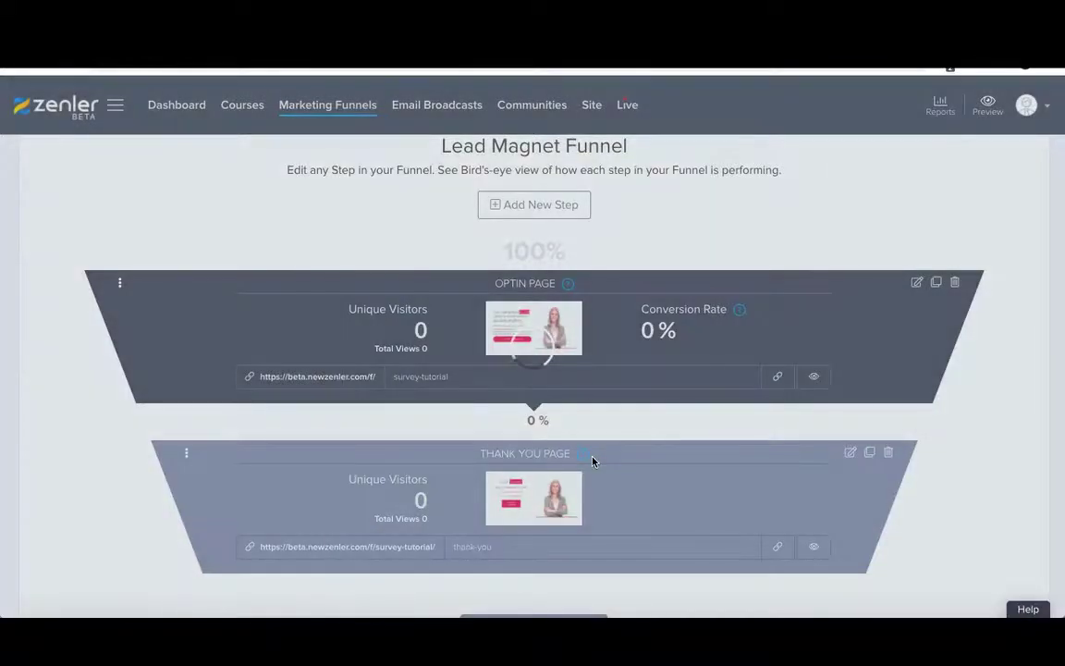
{"action": "scroll", "coordinate": [593, 462], "scroll_direction": "down", "scroll_amount": 2}
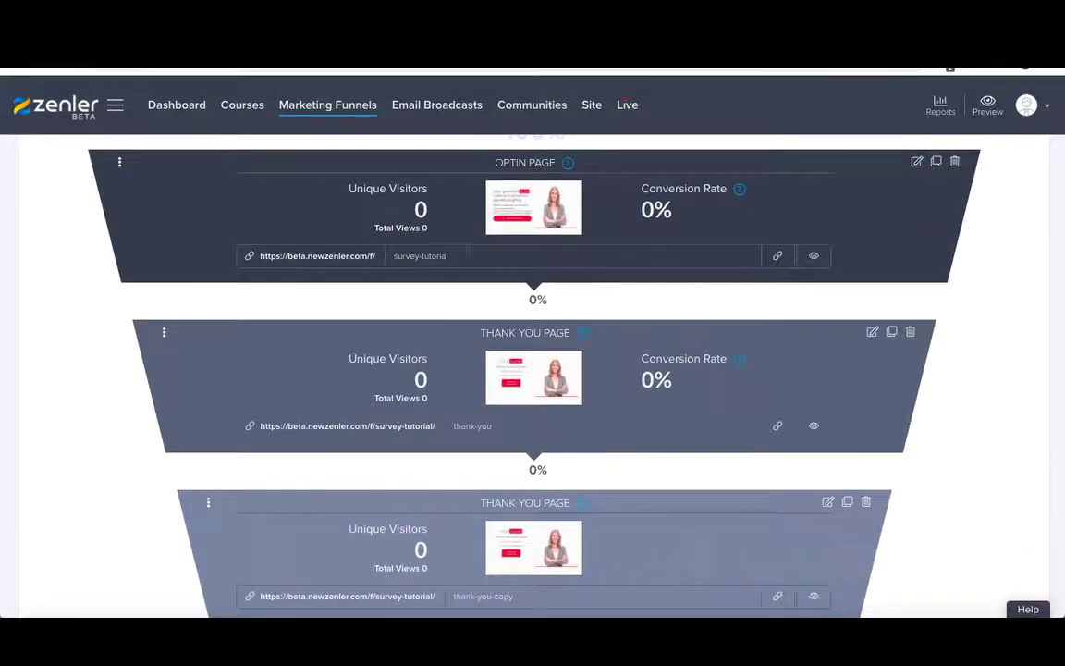
{"action": "scroll", "coordinate": [511, 261], "scroll_direction": "down", "scroll_amount": 1}
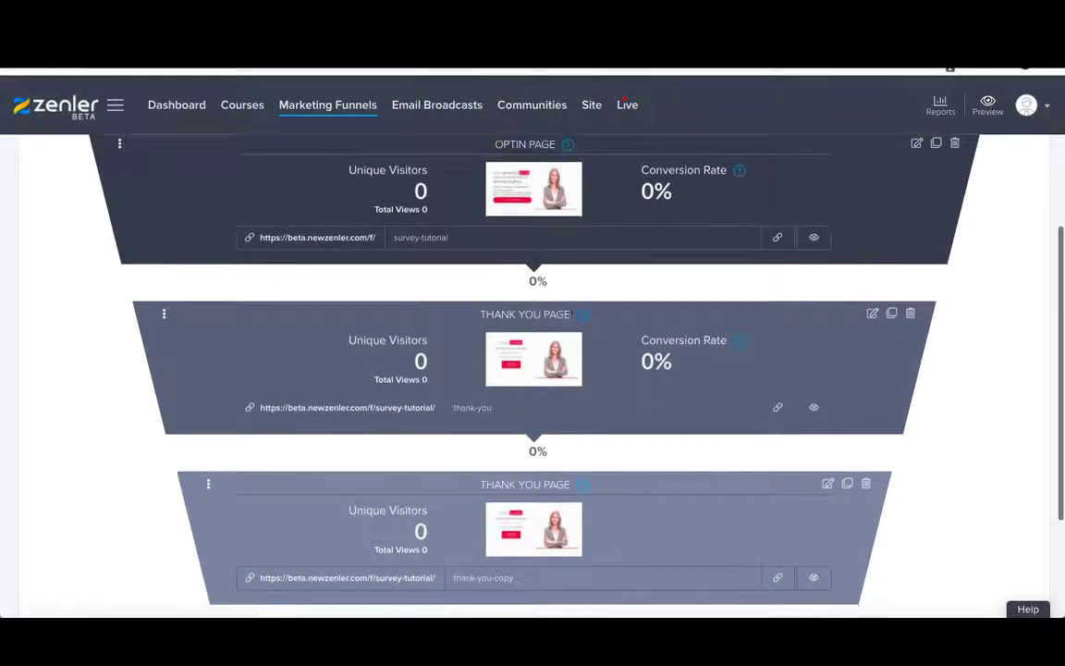
- Retitle the middle step to SURVEY and change its URL slug to 'survey'
{"action": "left_click_drag", "start_coordinate": [577, 315], "coordinate": [489, 314]}
{"action": "type", "text": "SURVEY"}
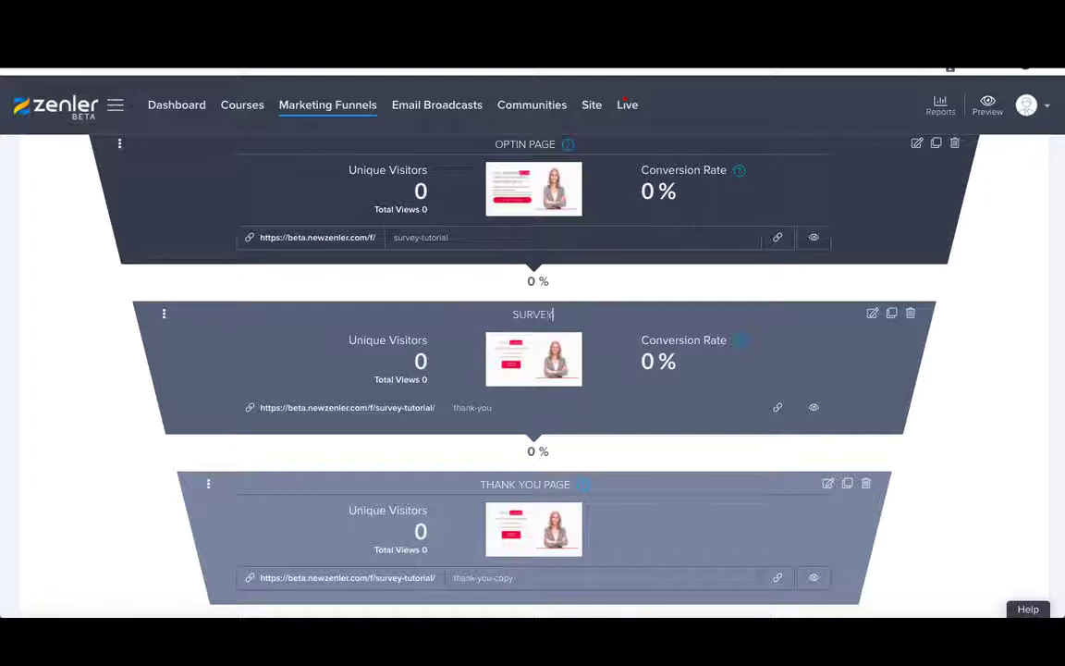
{"action": "left_click", "coordinate": [507, 408]}
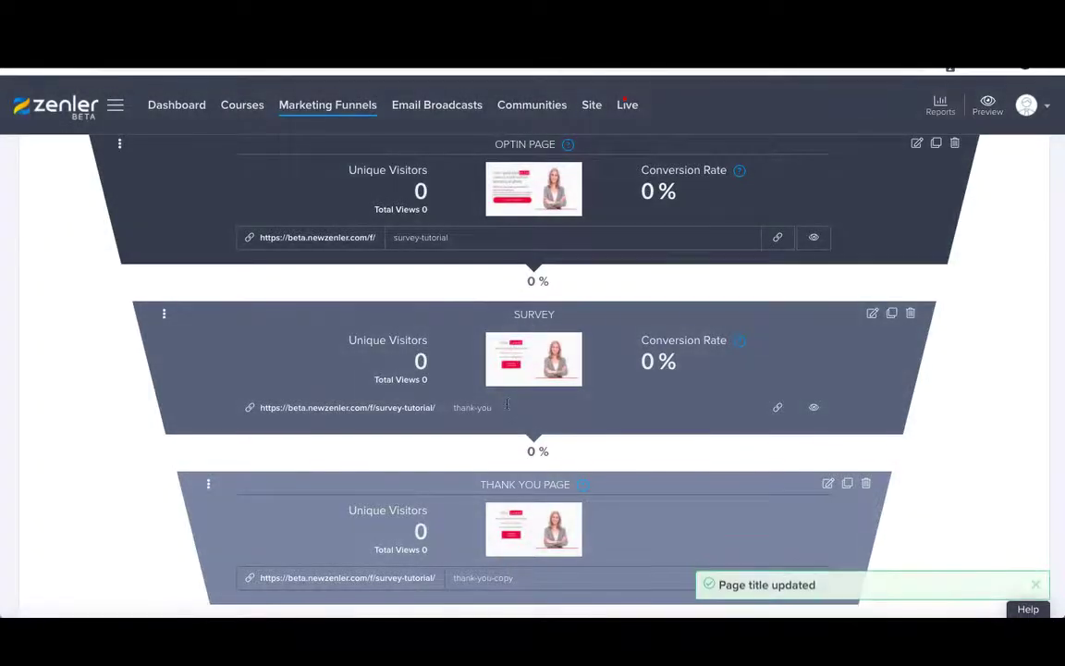
{"action": "left_click_drag", "start_coordinate": [499, 408], "coordinate": [454, 410]}
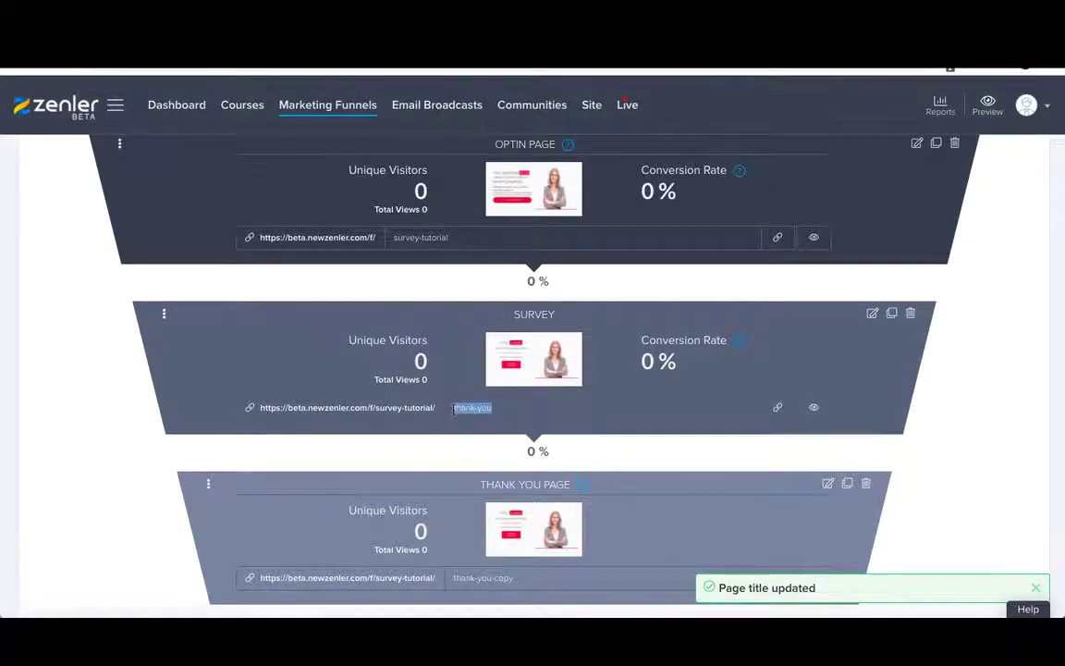
{"action": "type", "text": "survey"}
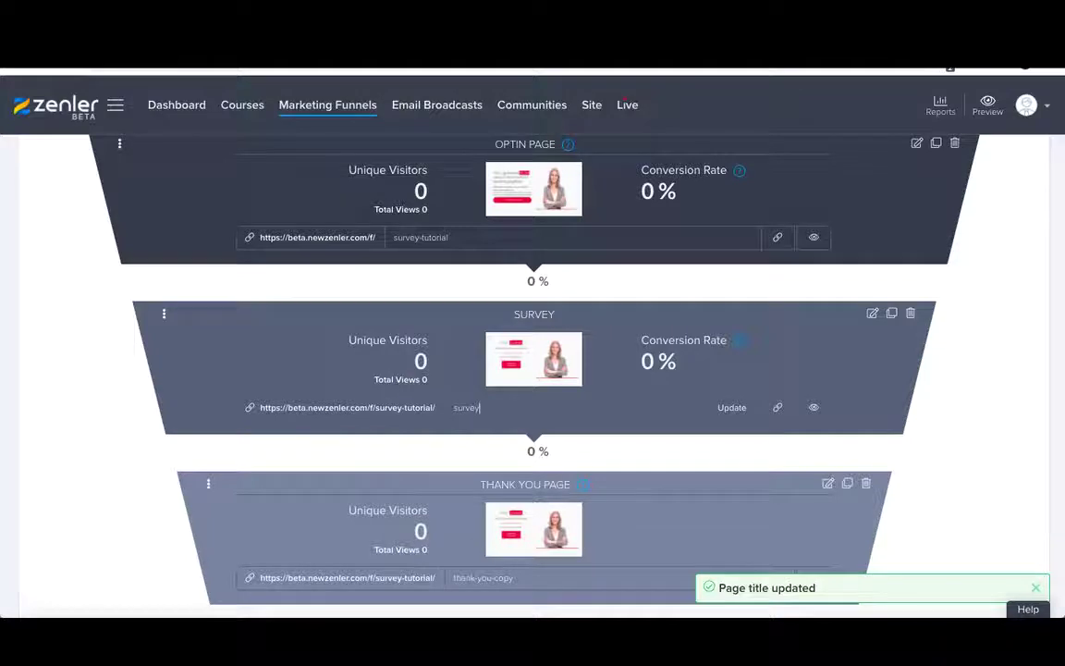
{"action": "left_click", "coordinate": [733, 407]}
{"action": "left_click", "coordinate": [600, 477]}
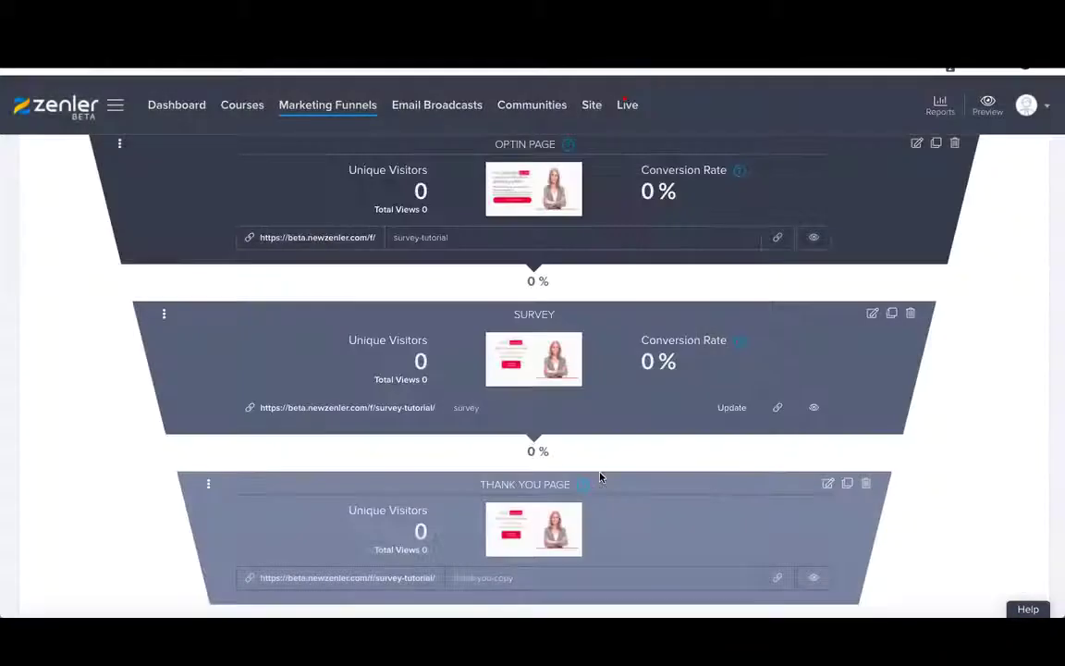
{"action": "scroll", "coordinate": [599, 457], "scroll_direction": "down", "scroll_amount": 1}
{"action": "scroll", "coordinate": [598, 458], "scroll_direction": "down", "scroll_amount": 1}
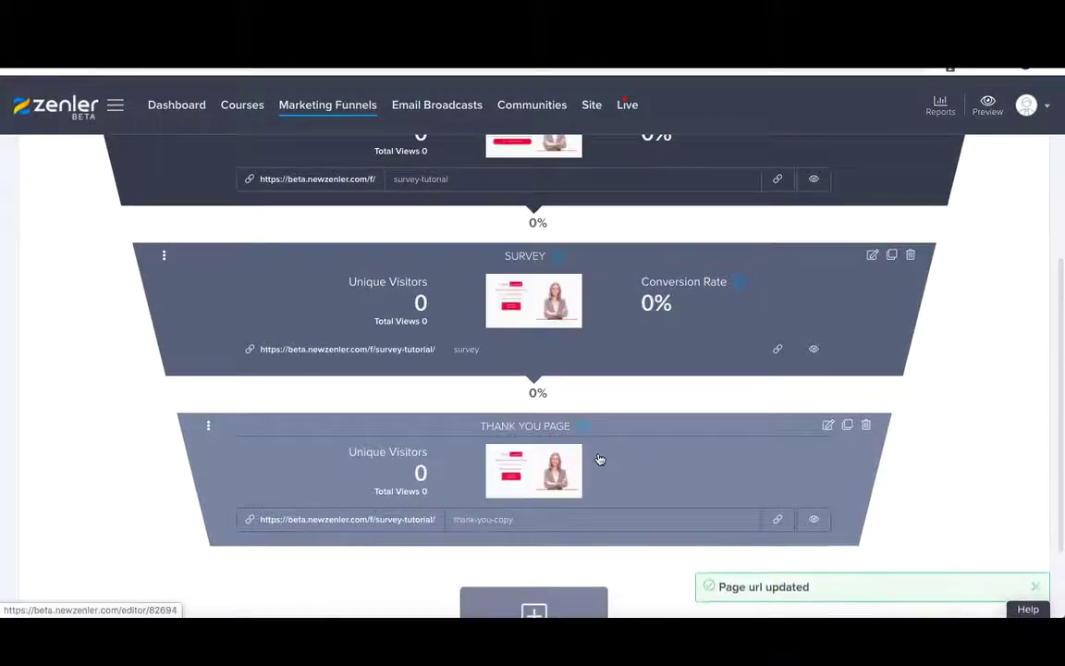
{"action": "scroll", "coordinate": [555, 510], "scroll_direction": "up", "scroll_amount": 1}
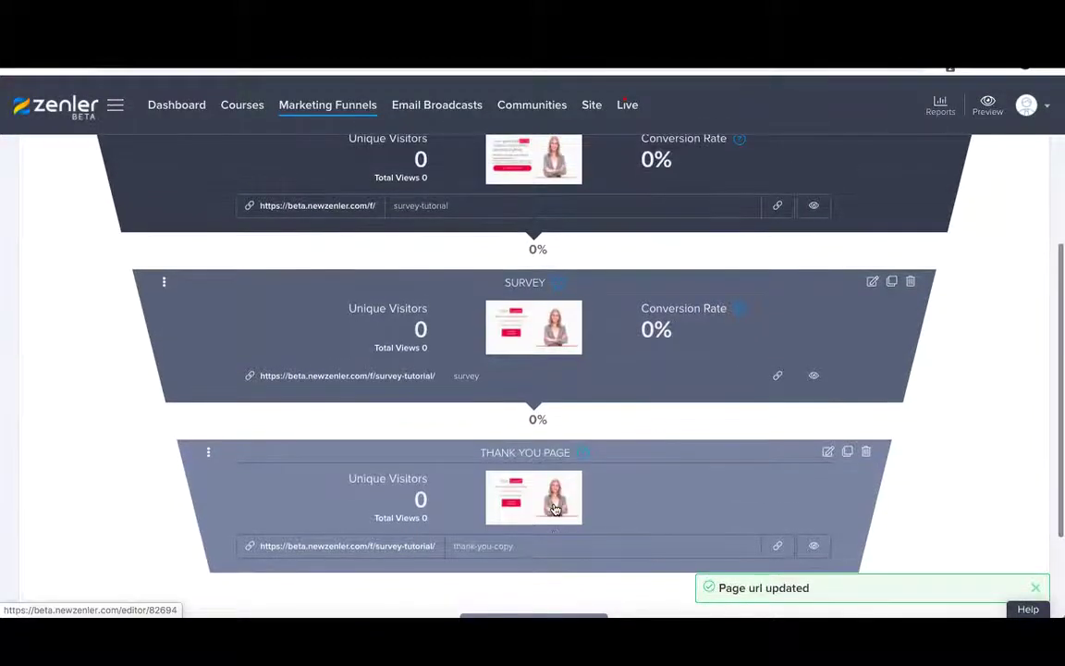
{"action": "scroll", "coordinate": [555, 510], "scroll_direction": "up", "scroll_amount": 2}
- Change the optin headline to 'To generate your FREE report please complete my survey' and select the FREE BONUS line
{"action": "scroll", "coordinate": [555, 510], "scroll_direction": "up", "scroll_amount": 1}
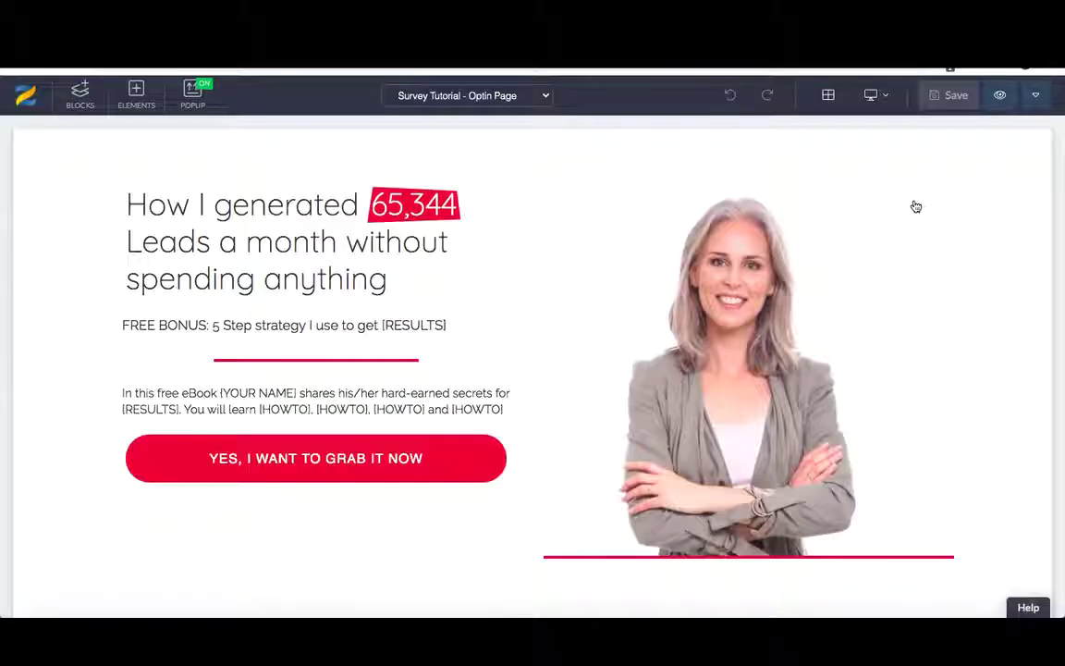
{"action": "left_click", "coordinate": [442, 238]}
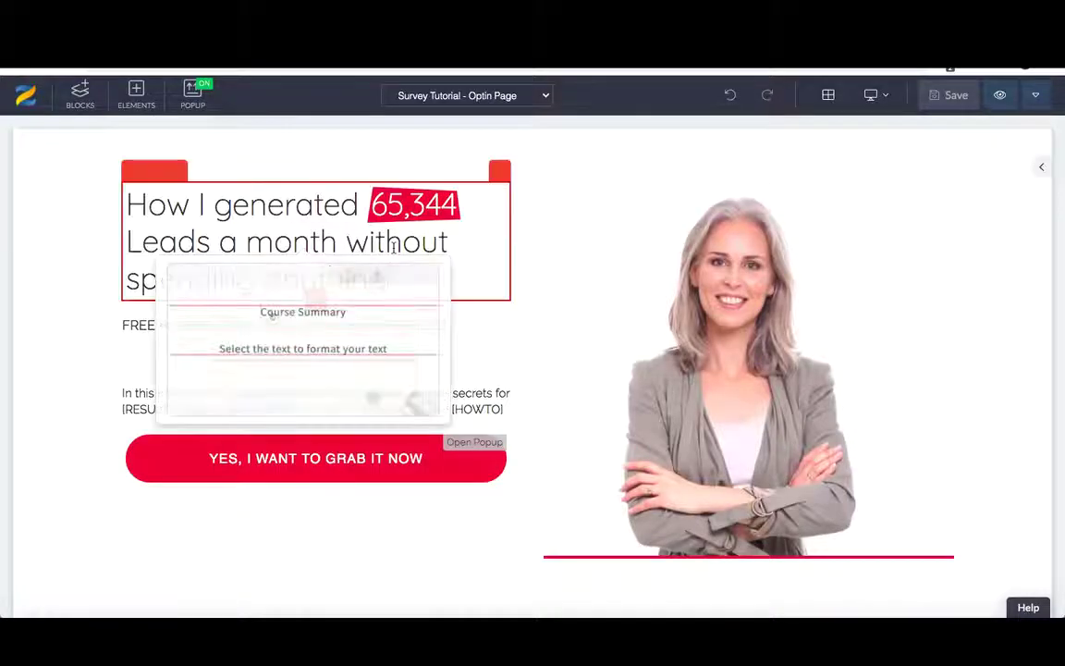
{"action": "left_click_drag", "start_coordinate": [389, 280], "coordinate": [126, 207]}
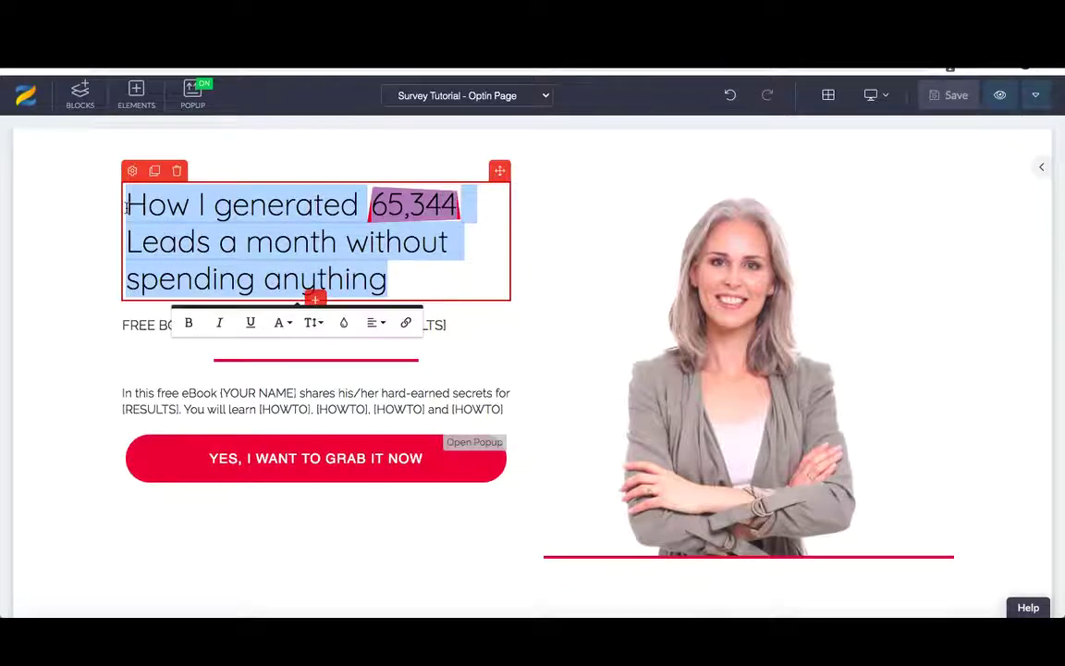
{"action": "type", "text": "To generate y"}
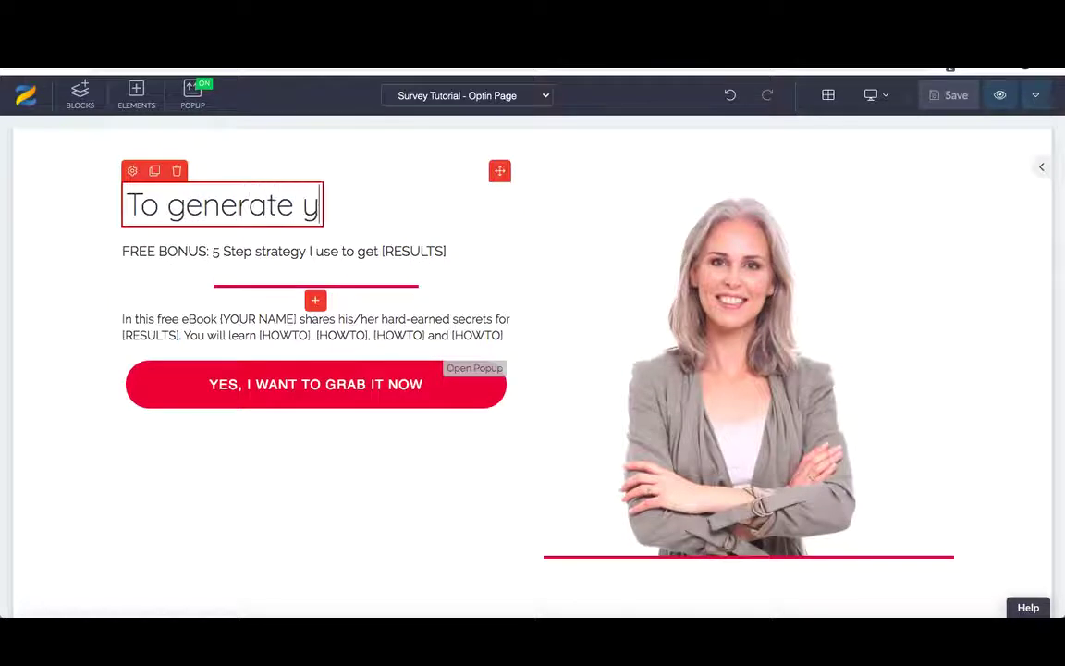
{"action": "type", "text": "our FREE r"}
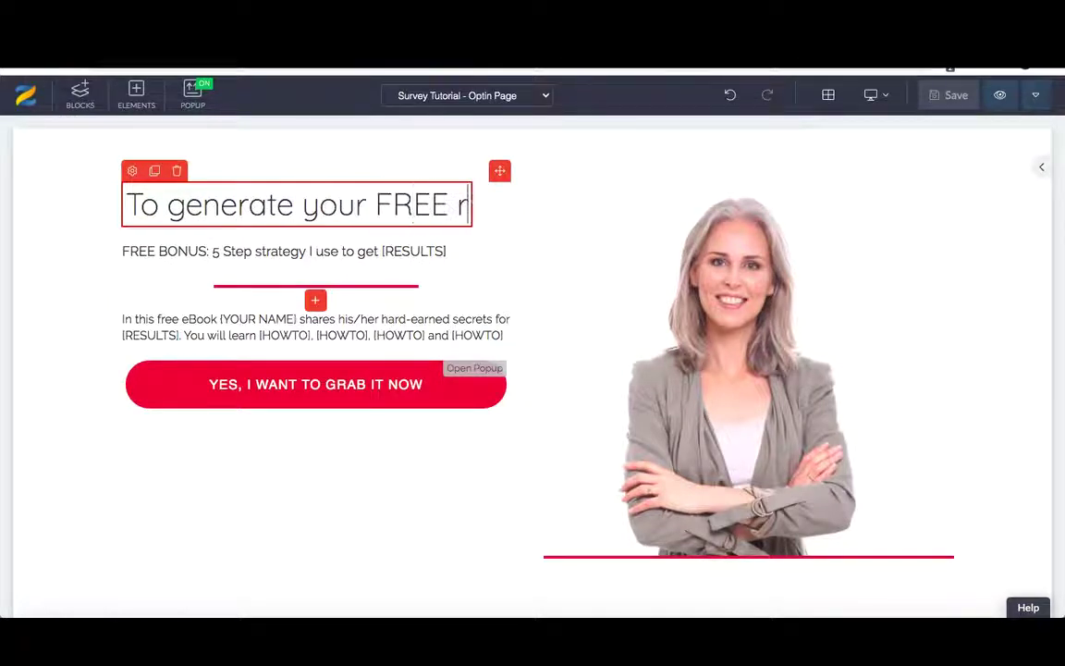
{"action": "type", "text": "eport please co"}
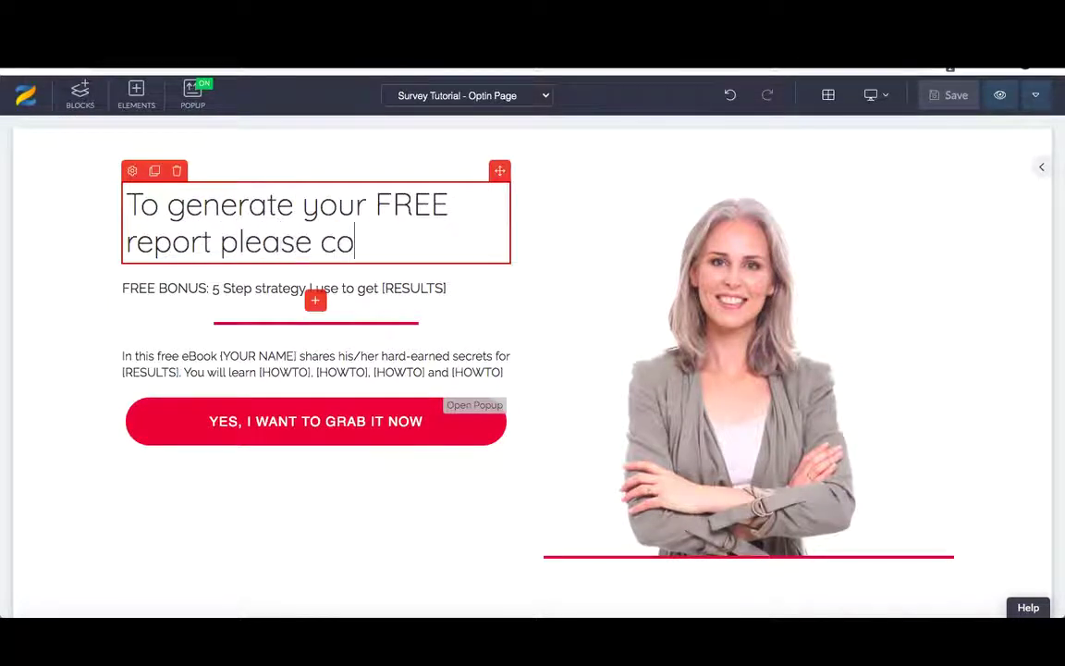
{"action": "type", "text": "mplete my "}
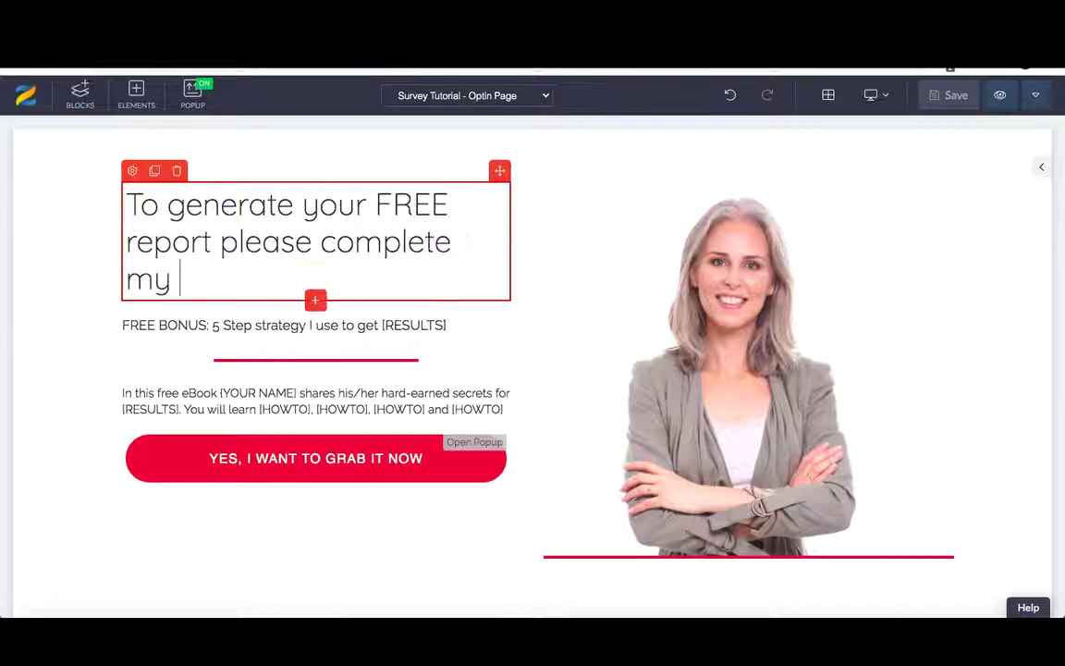
{"action": "type", "text": "survey"}
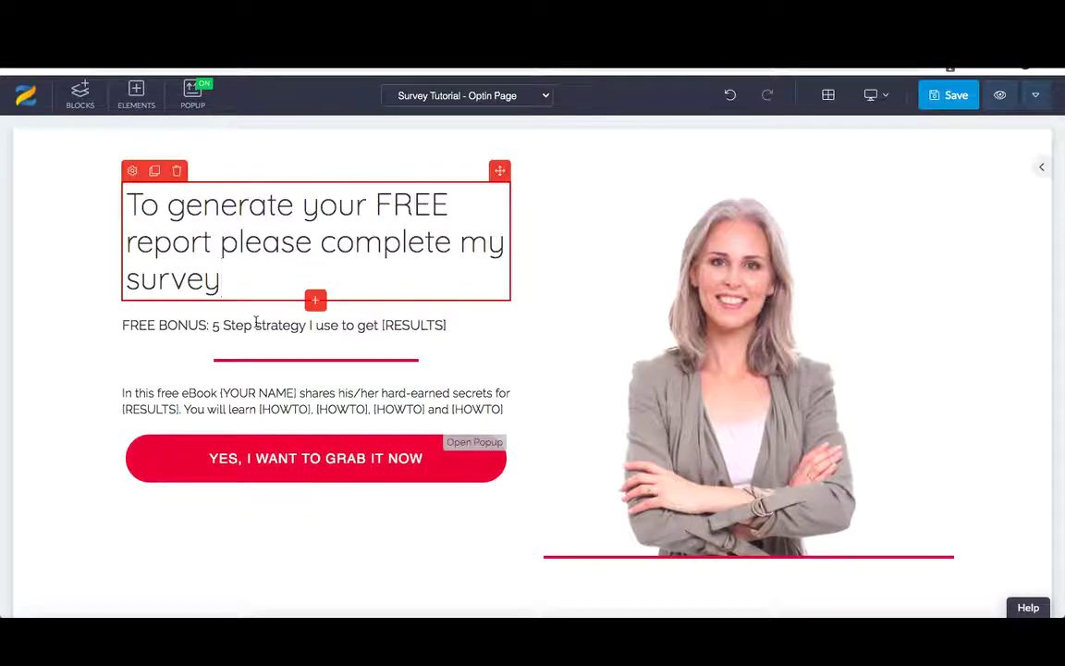
{"action": "left_click", "coordinate": [256, 322]}
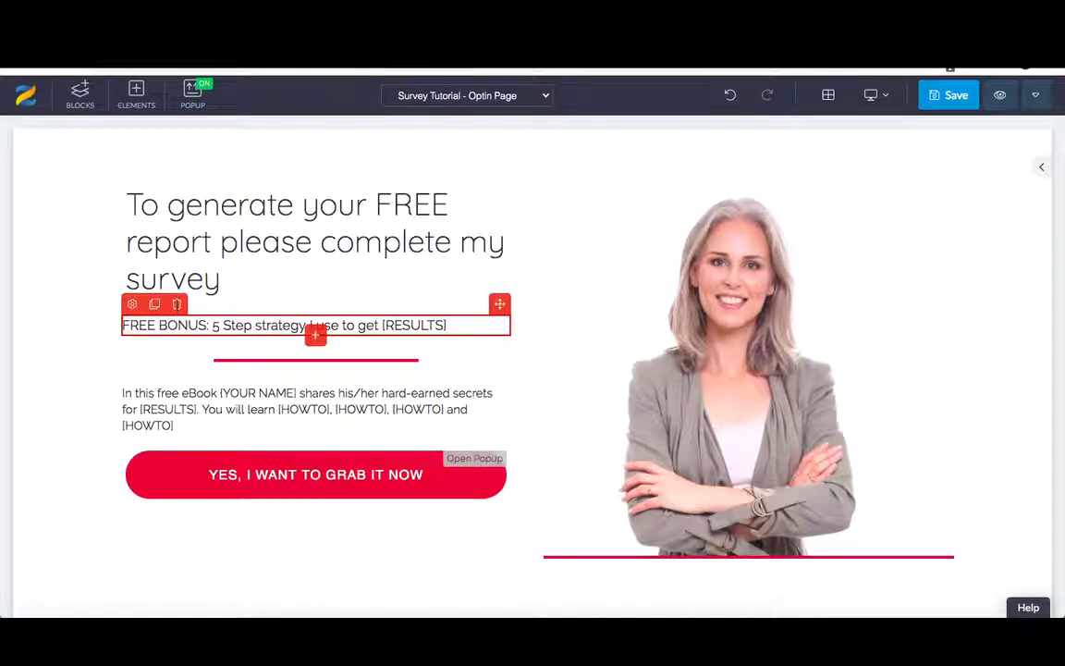
- Delete the FREE BONUS line and rewrite the paragraph as 'Please help me, to best serve you by taking part in the survey'
{"action": "left_click", "coordinate": [176, 305]}
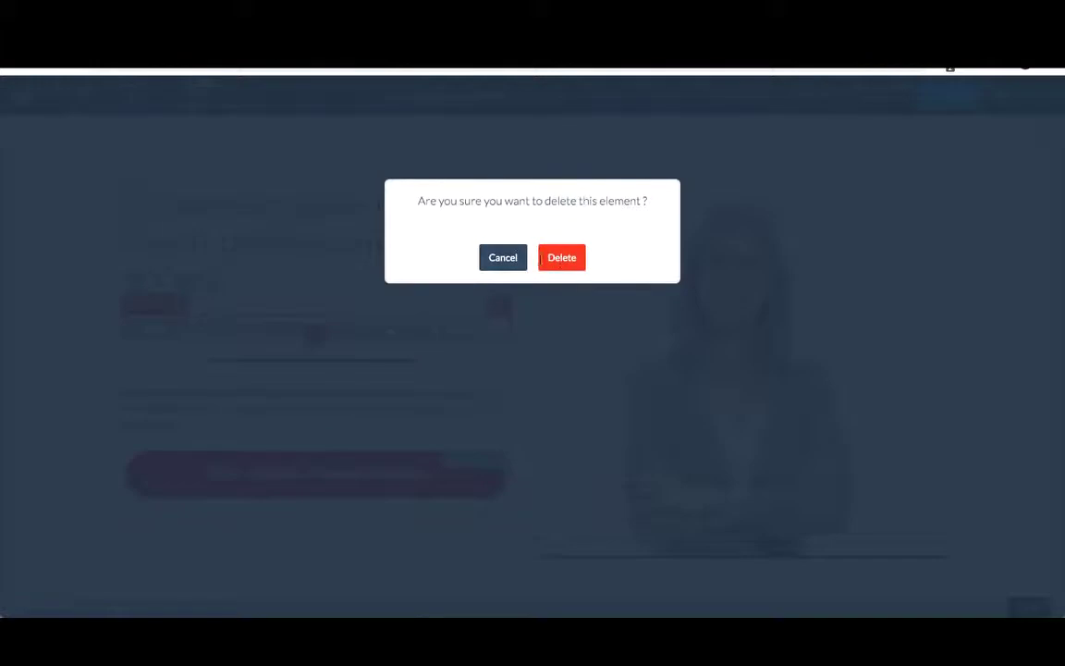
{"action": "left_click", "coordinate": [560, 259]}
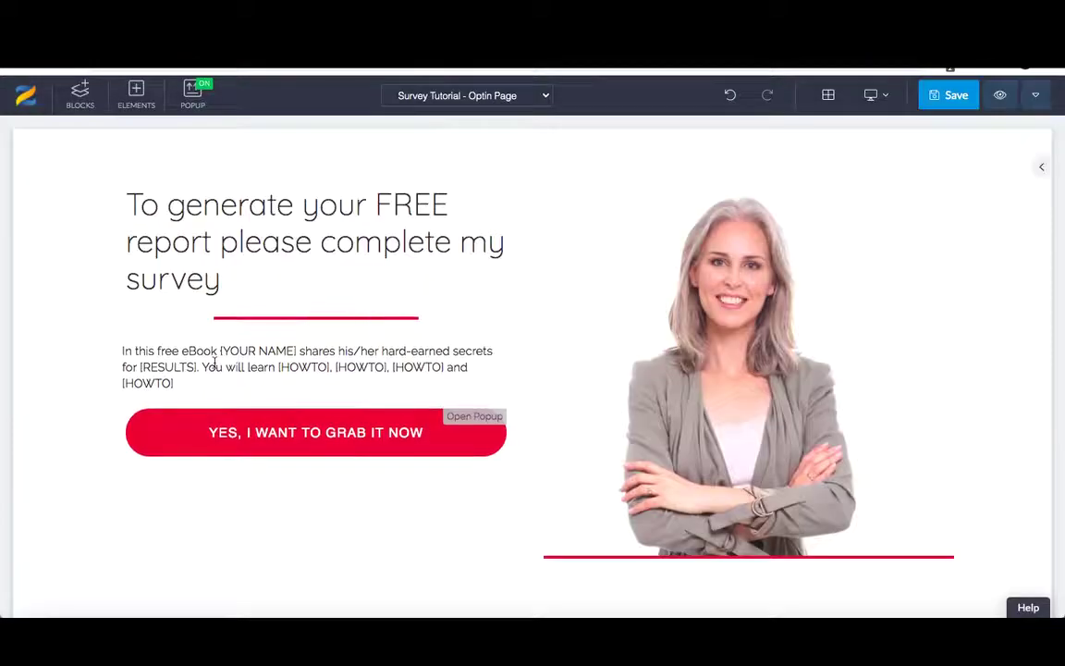
{"action": "left_click", "coordinate": [201, 385]}
{"action": "left_click_drag", "start_coordinate": [186, 382], "coordinate": [119, 351]}
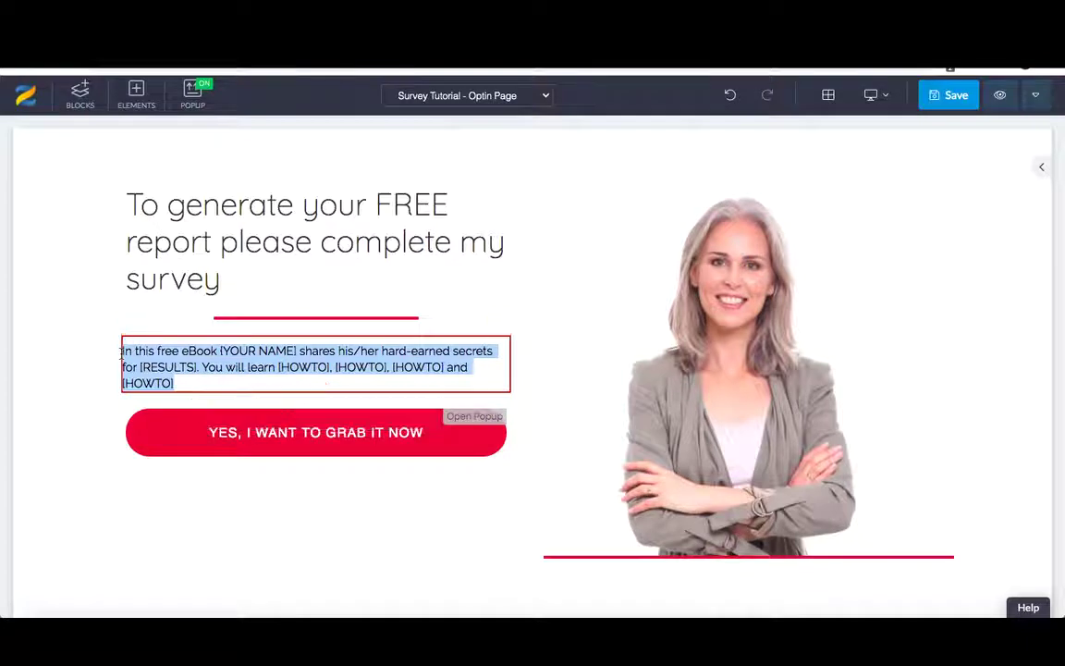
{"action": "type", "text": "Please help me, to he"}
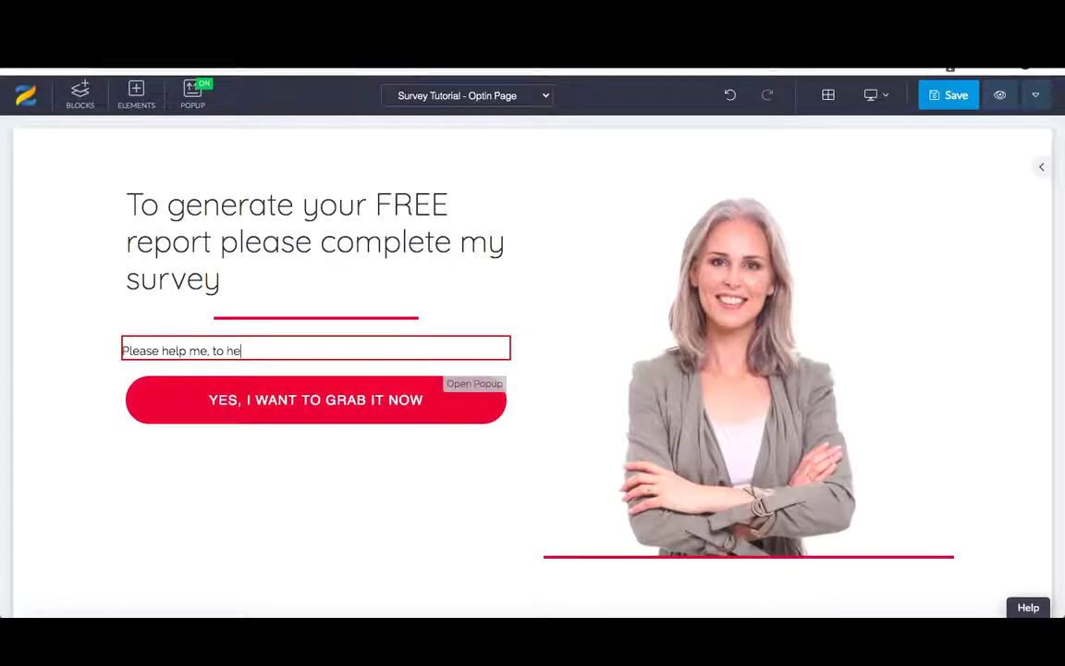
{"action": "key", "text": "BackSpace"}
{"action": "key", "text": "BackSpace"}
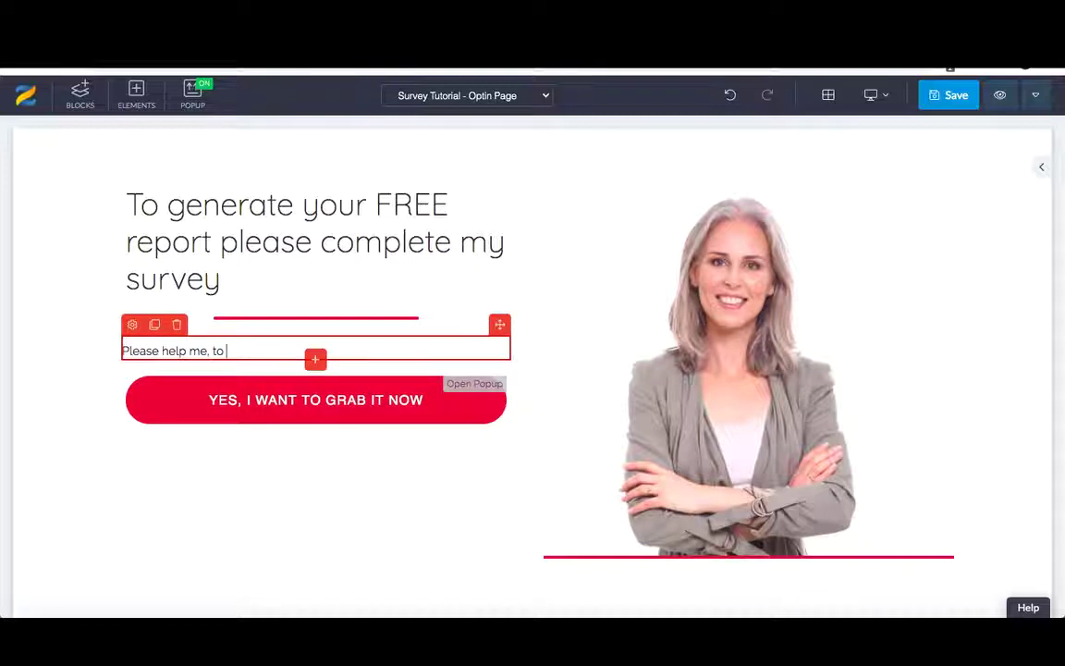
{"action": "type", "text": "best serve y"}
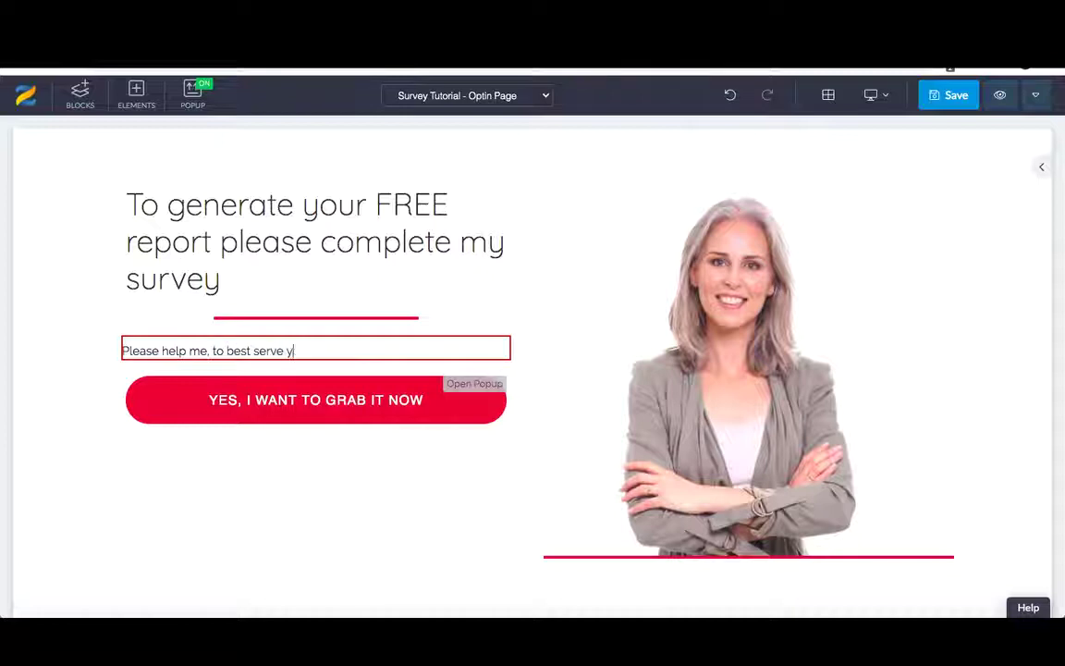
{"action": "type", "text": "ou by an"}
{"action": "key", "text": "BackSpace"}
{"action": "type", "text": "taking pa"}
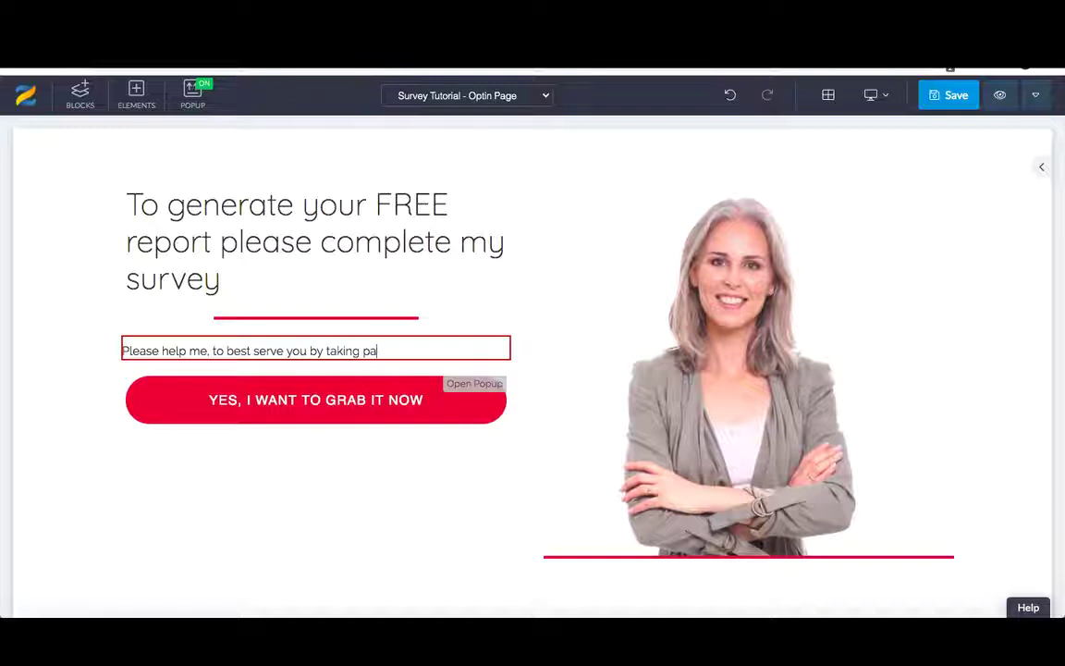
{"action": "type", "text": "rt in the survey"}
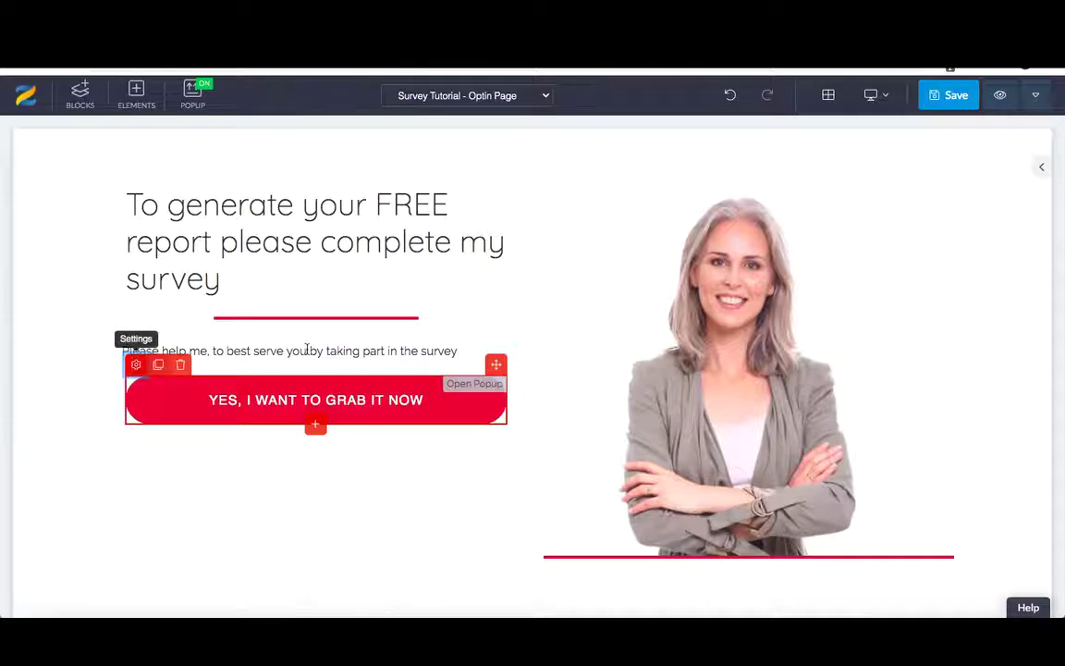
- Change the button label to 'ACCESS SURVEY HERE' and set its action to Go to Link
{"action": "left_click", "coordinate": [136, 364]}
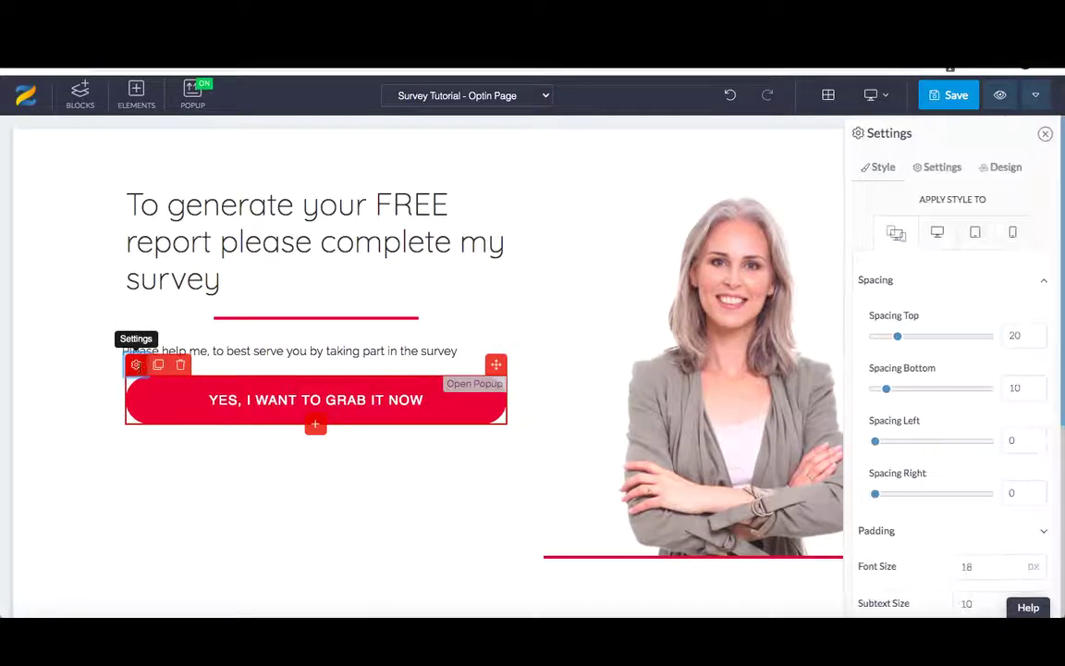
{"action": "left_click", "coordinate": [937, 167]}
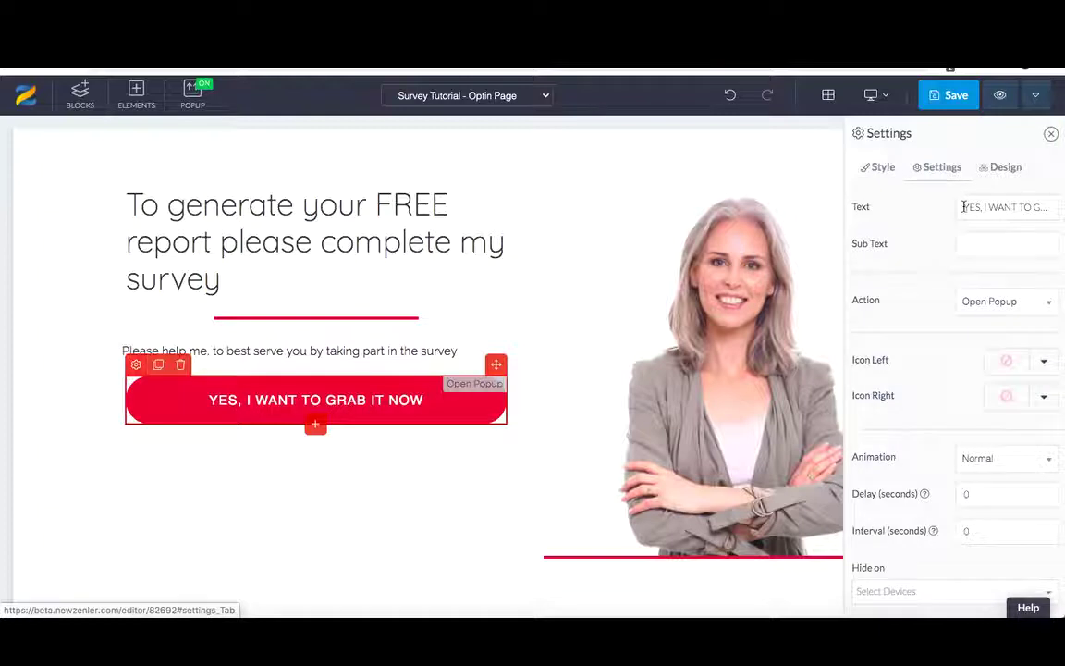
{"action": "left_click_drag", "start_coordinate": [963, 207], "coordinate": [1058, 207]}
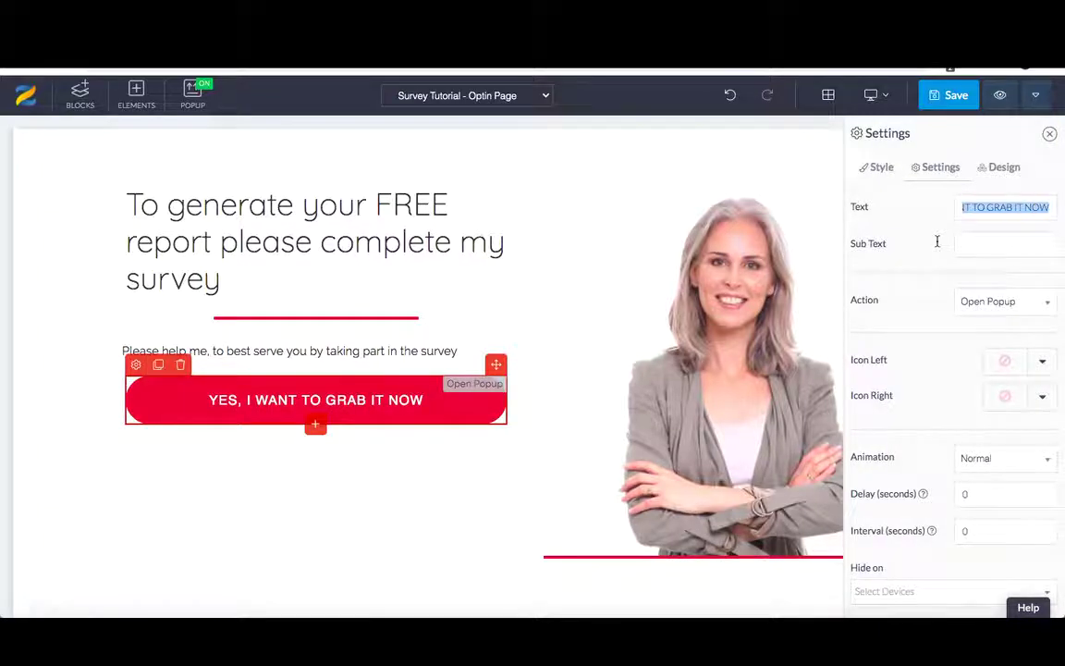
{"action": "type", "text": "ACCESS"}
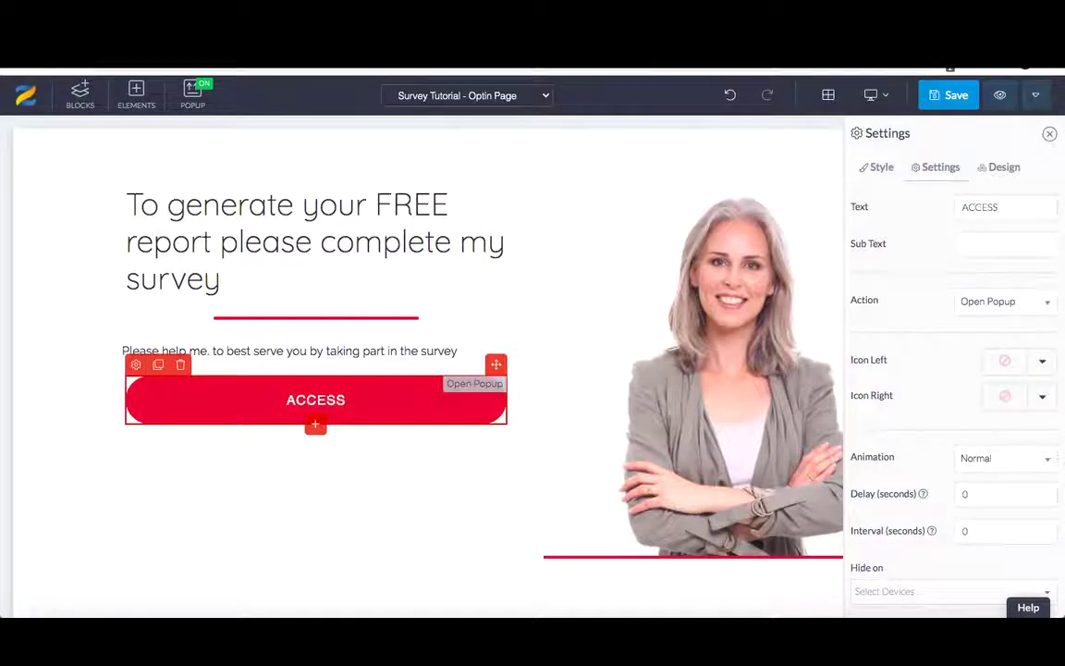
{"action": "type", "text": " SURVEY"}
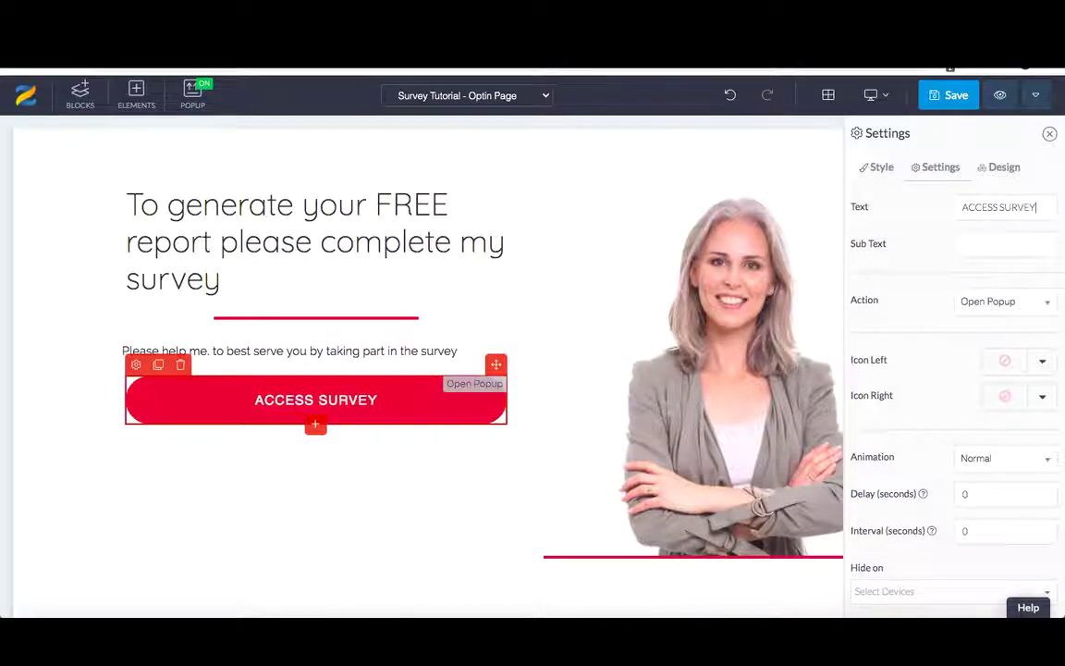
{"action": "type", "text": " HERE"}
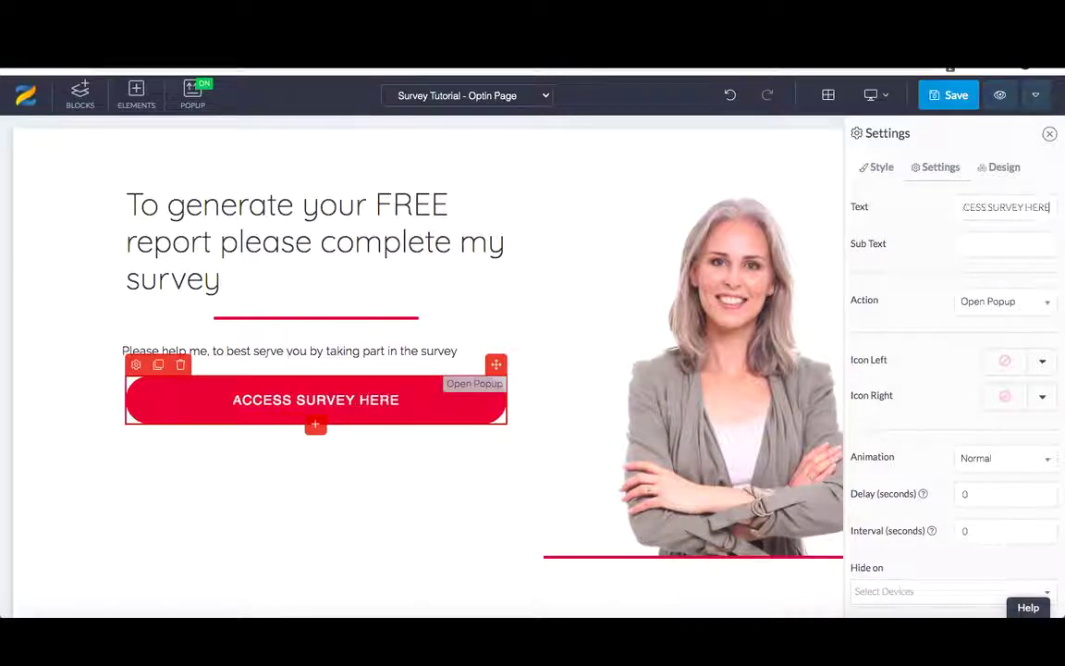
{"action": "left_click", "coordinate": [994, 299]}
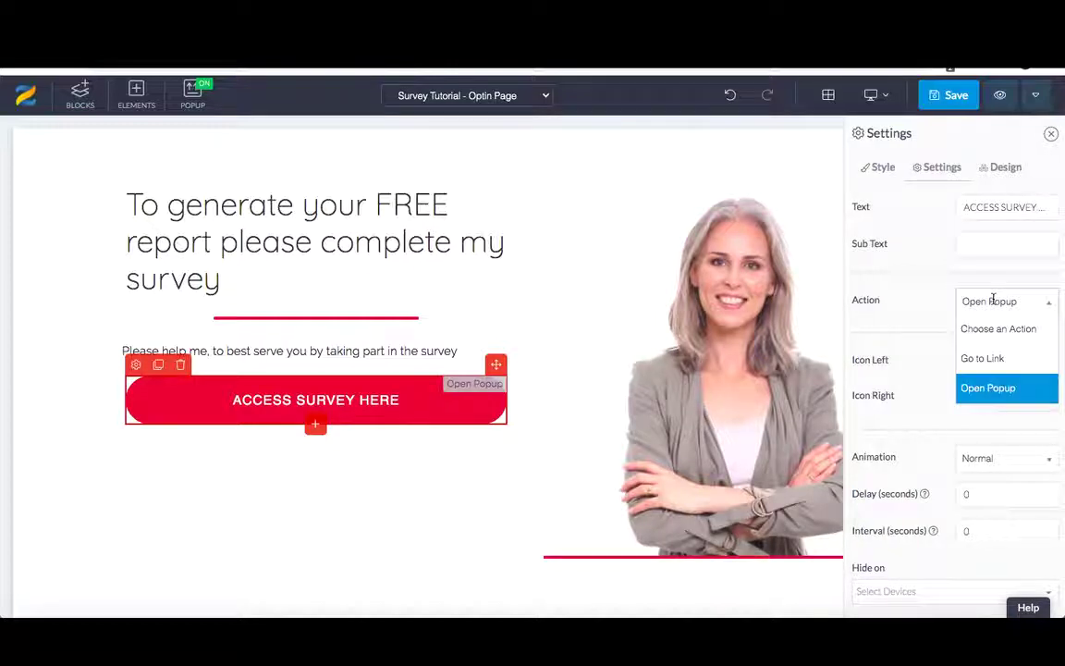
{"action": "left_click", "coordinate": [983, 358]}
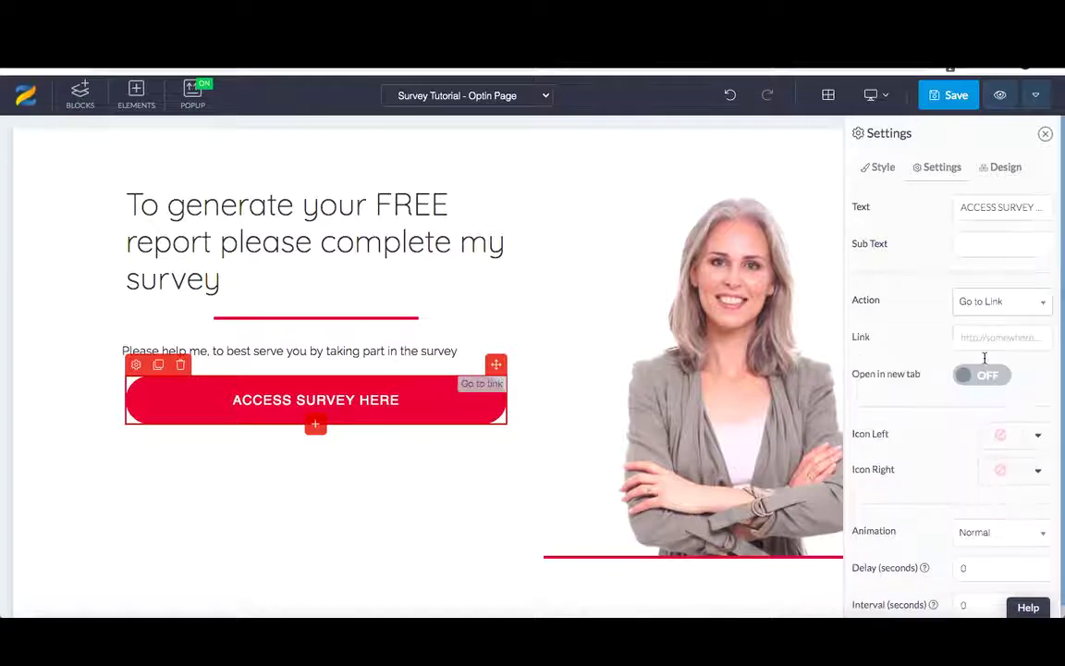
{"action": "left_click", "coordinate": [983, 337]}
{"action": "left_click", "coordinate": [983, 336]}
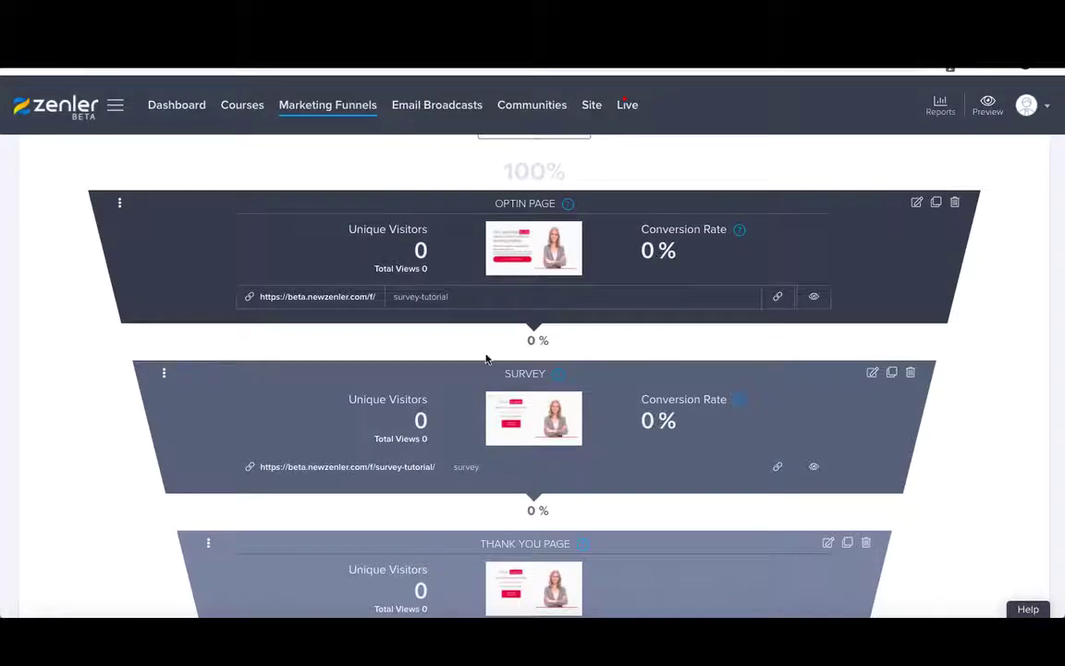
- Copy the Survey step's URL and paste it into the button's Link field
{"action": "scroll", "coordinate": [486, 359], "scroll_direction": "down", "scroll_amount": 1}
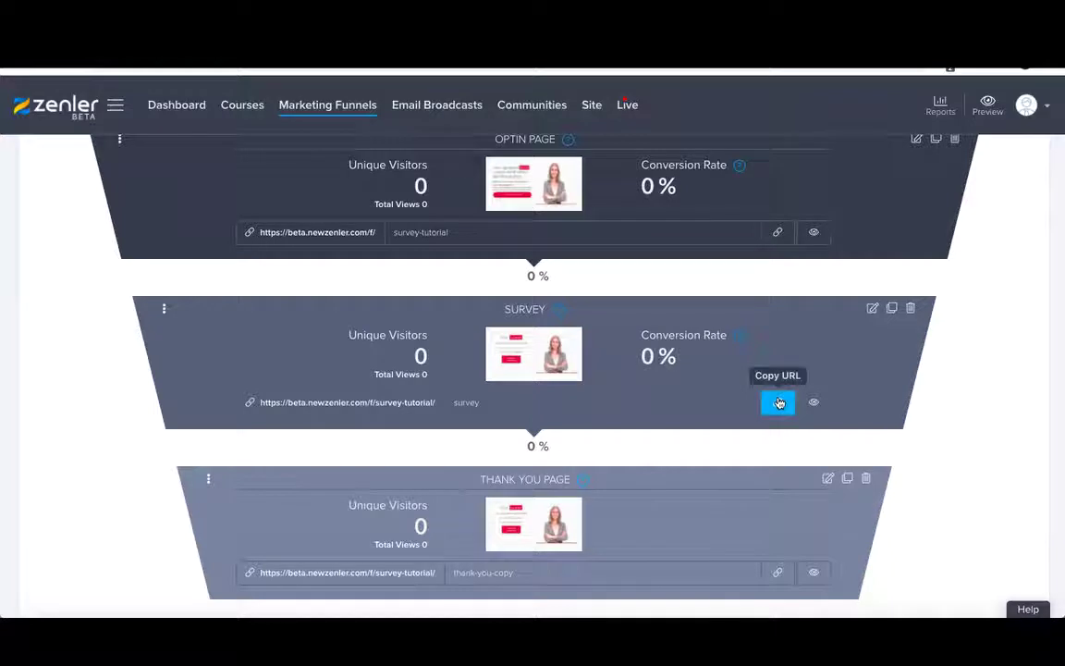
{"action": "left_click", "coordinate": [779, 403]}
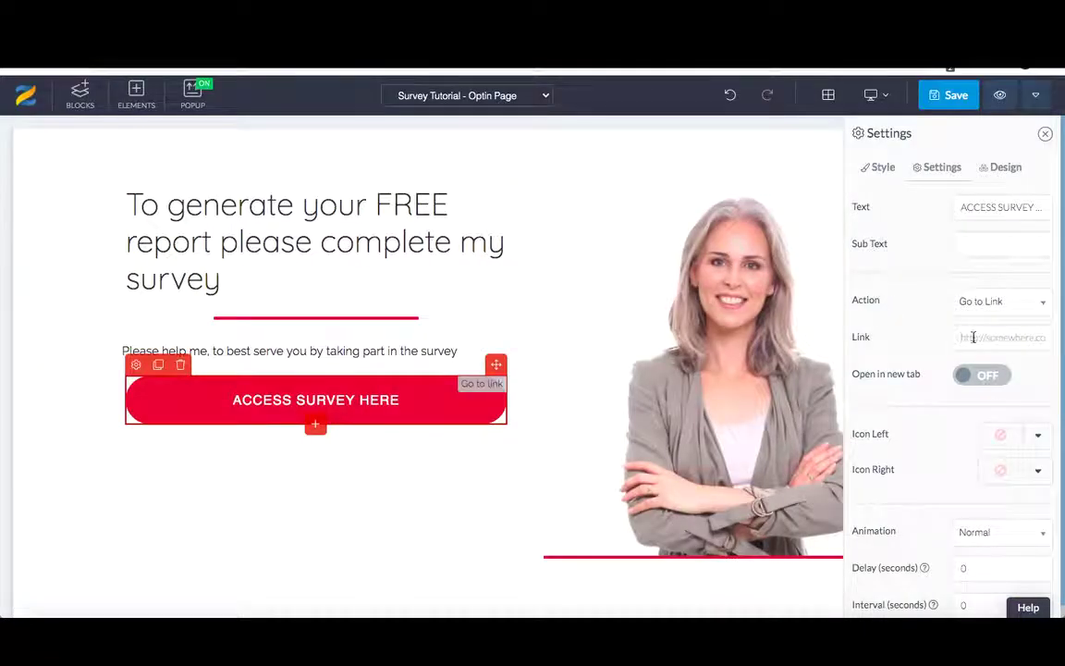
{"action": "key", "text": "ctrl+v"}
- Save the optin page and close the SEO Settings popup
{"action": "scroll", "coordinate": [894, 380], "scroll_direction": "down", "scroll_amount": 1}
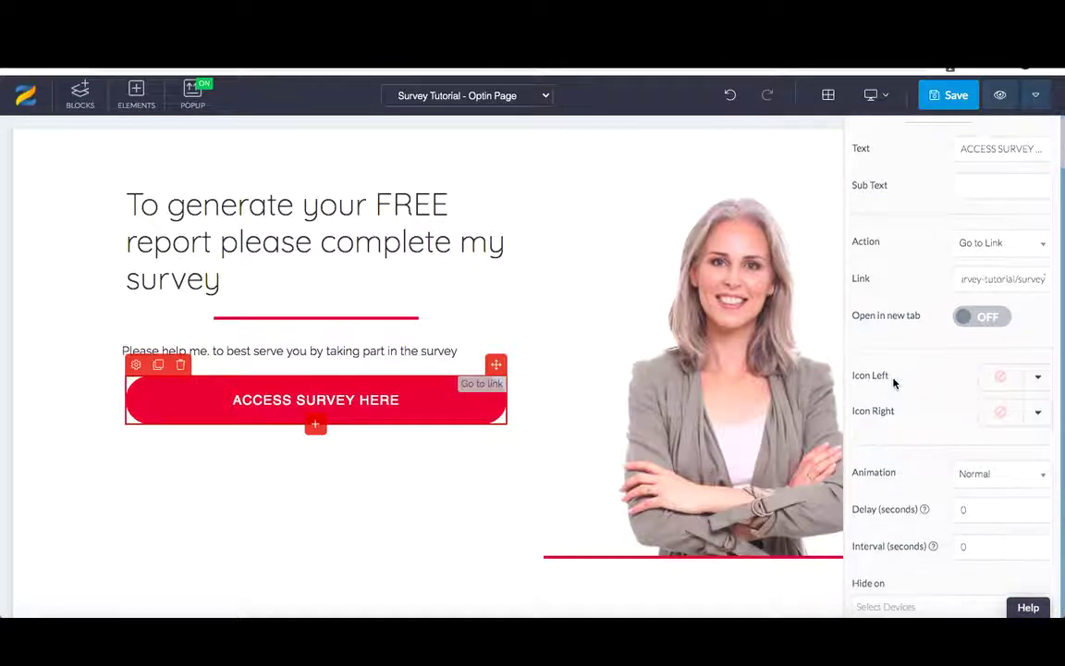
{"action": "scroll", "coordinate": [895, 381], "scroll_direction": "up", "scroll_amount": 1}
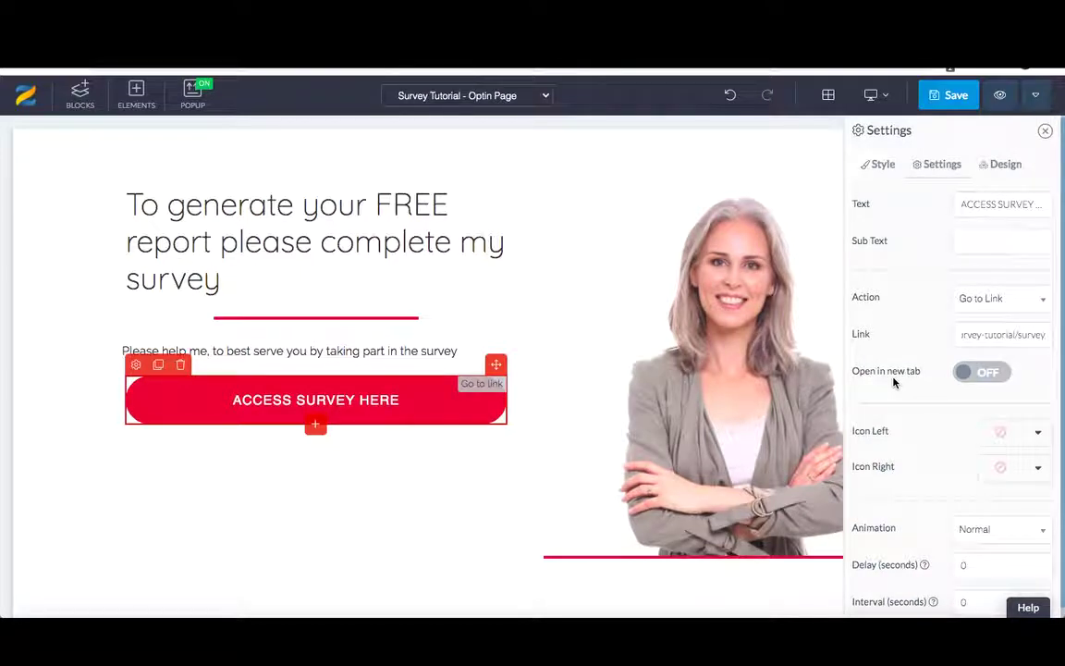
{"action": "left_click", "coordinate": [946, 96]}
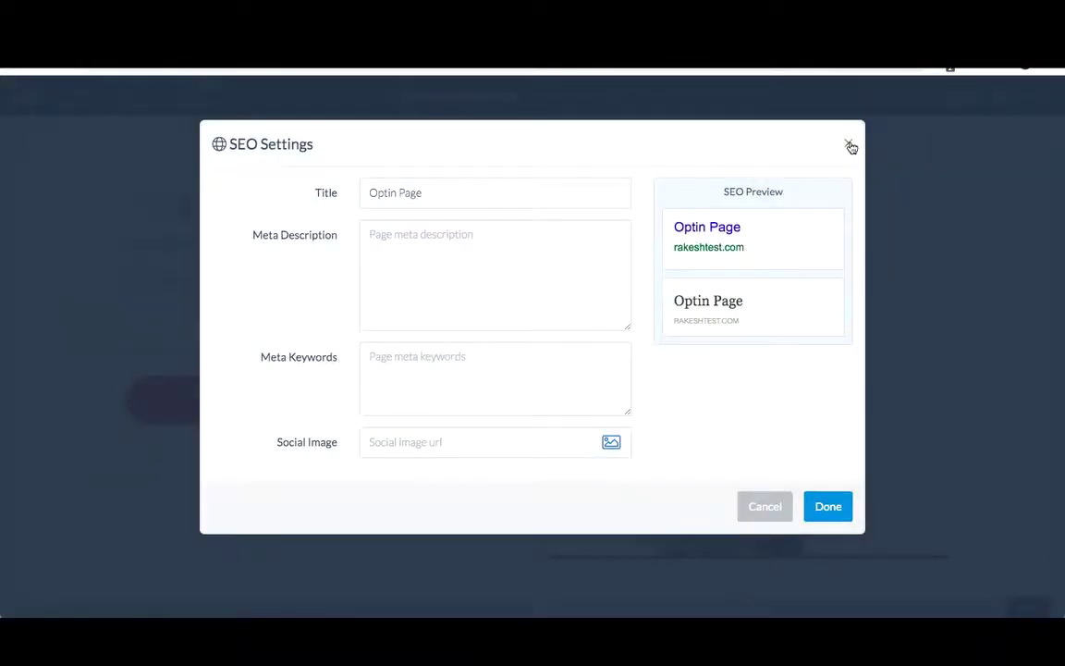
{"action": "left_click", "coordinate": [851, 144]}
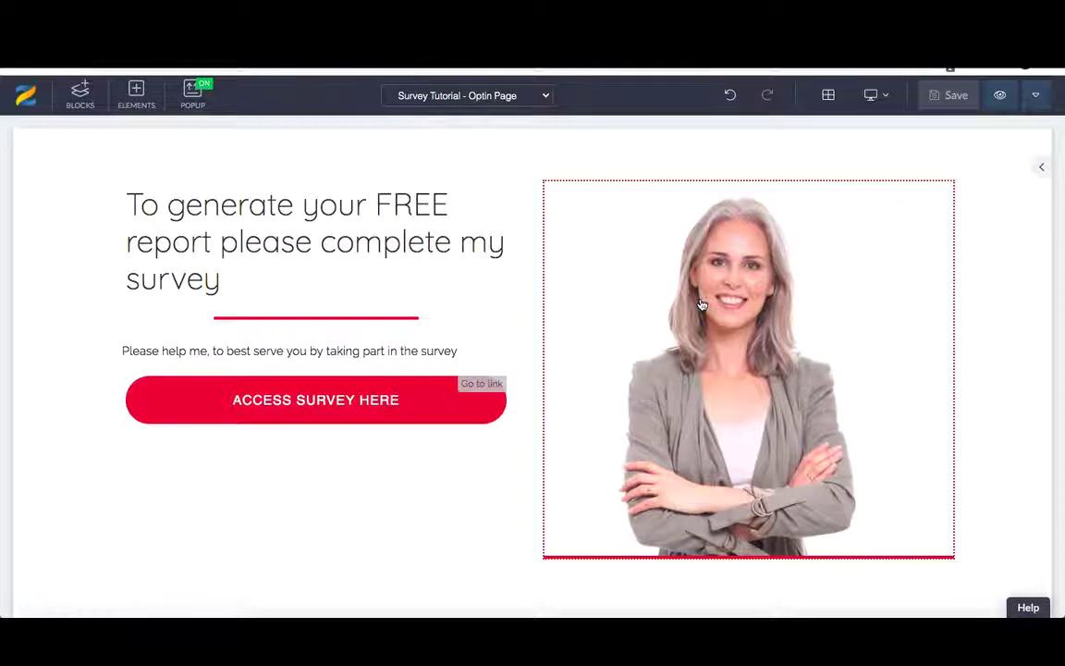
- Switch the editor to the 'Survey Tutorial - survey' page from the page list
{"action": "left_click", "coordinate": [490, 97]}
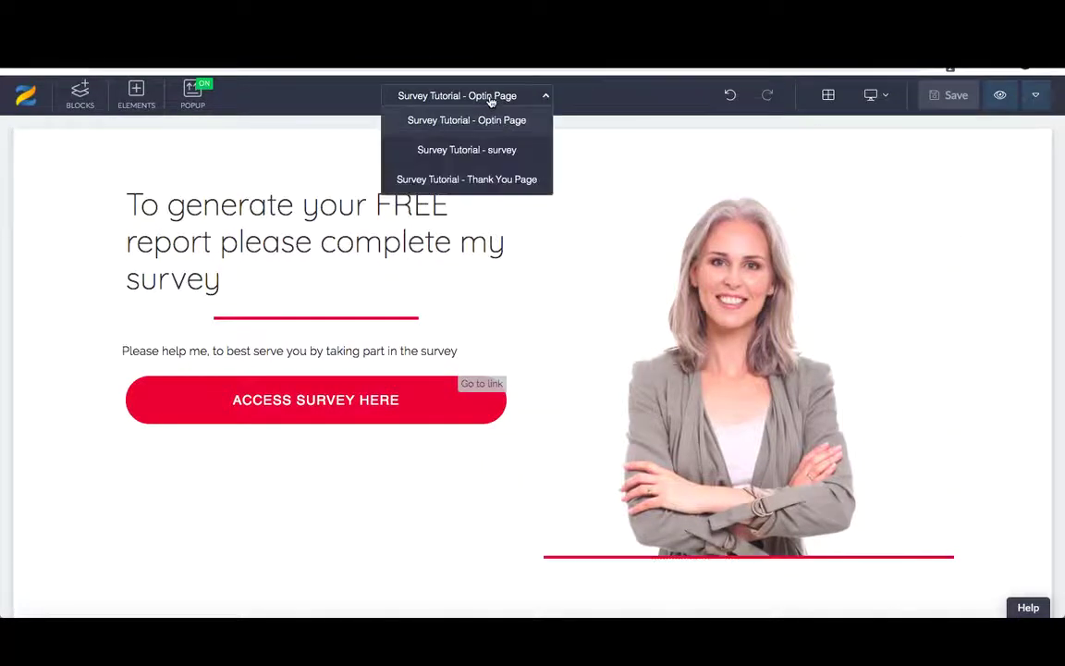
{"action": "left_click", "coordinate": [490, 150]}
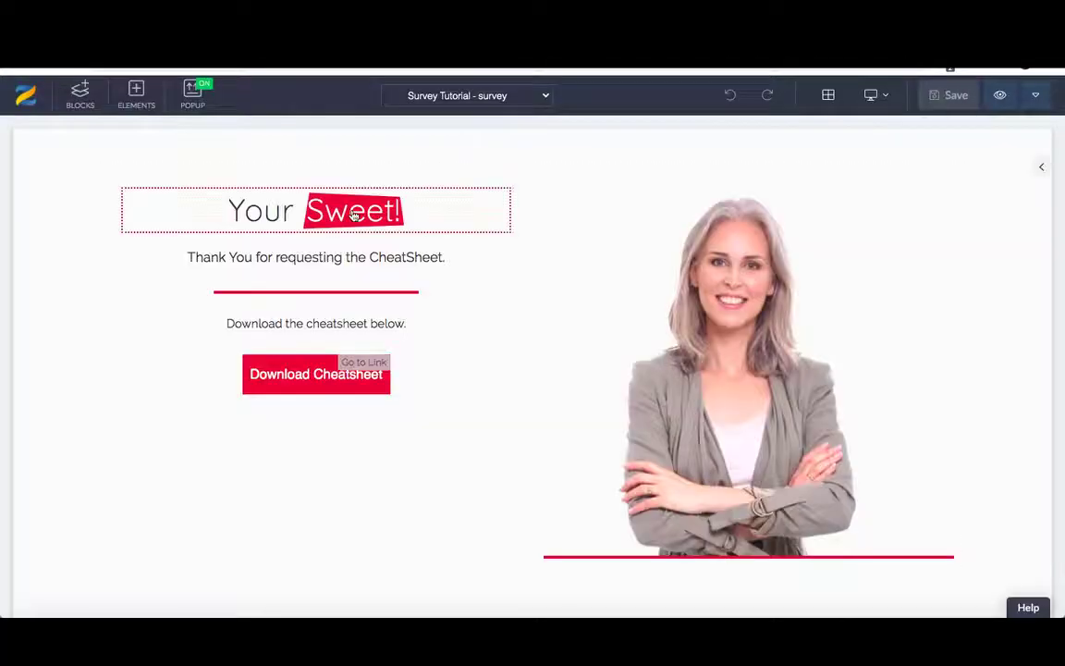
- Change the 'Your Sweet!' heading to 'Please complete the below survey.. Sweet!' and select the thank-you line
{"action": "left_click", "coordinate": [354, 213]}
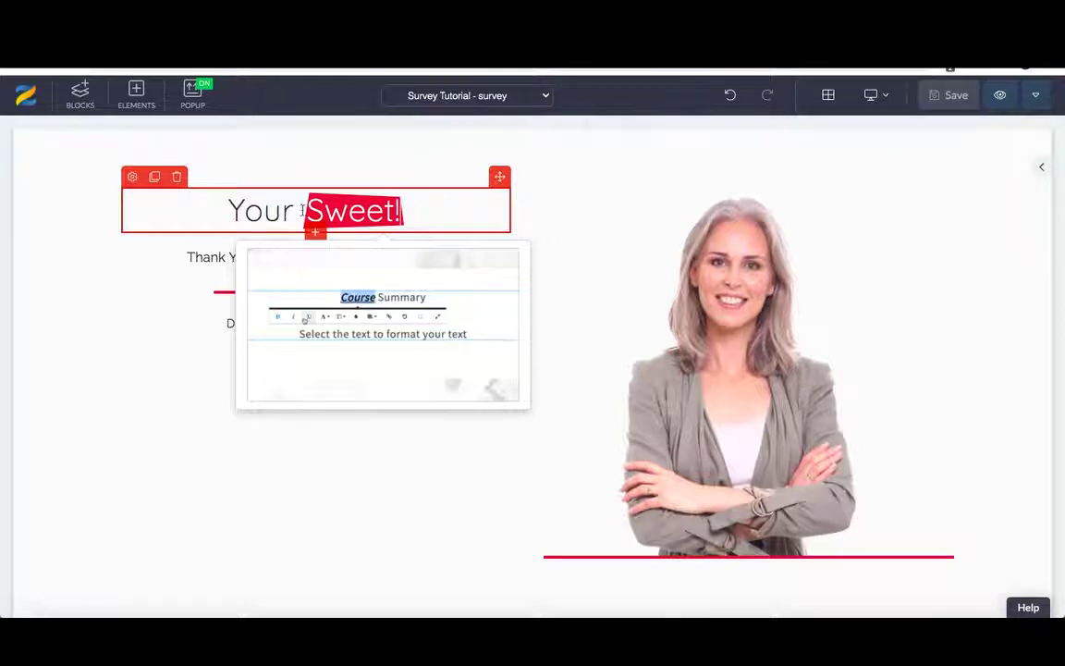
{"action": "key", "text": "BackSpace"}
{"action": "key", "text": "BackSpace"}
{"action": "key", "text": "BackSpace"}
{"action": "key", "text": "BackSpace"}
{"action": "type", "text": "Please complete the "}
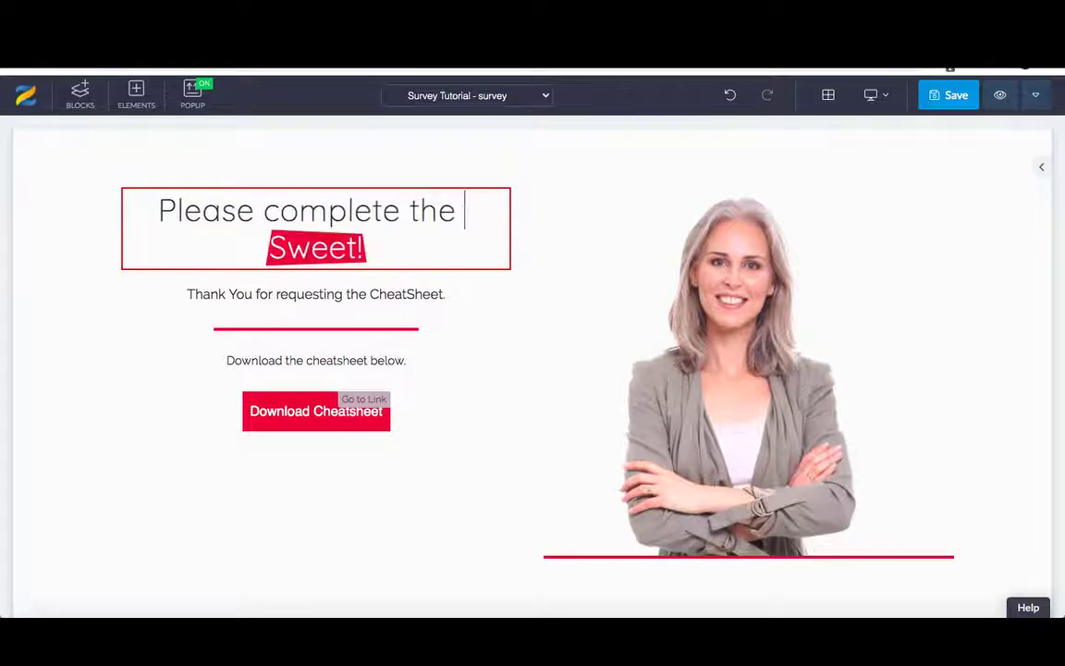
{"action": "type", "text": "below "}
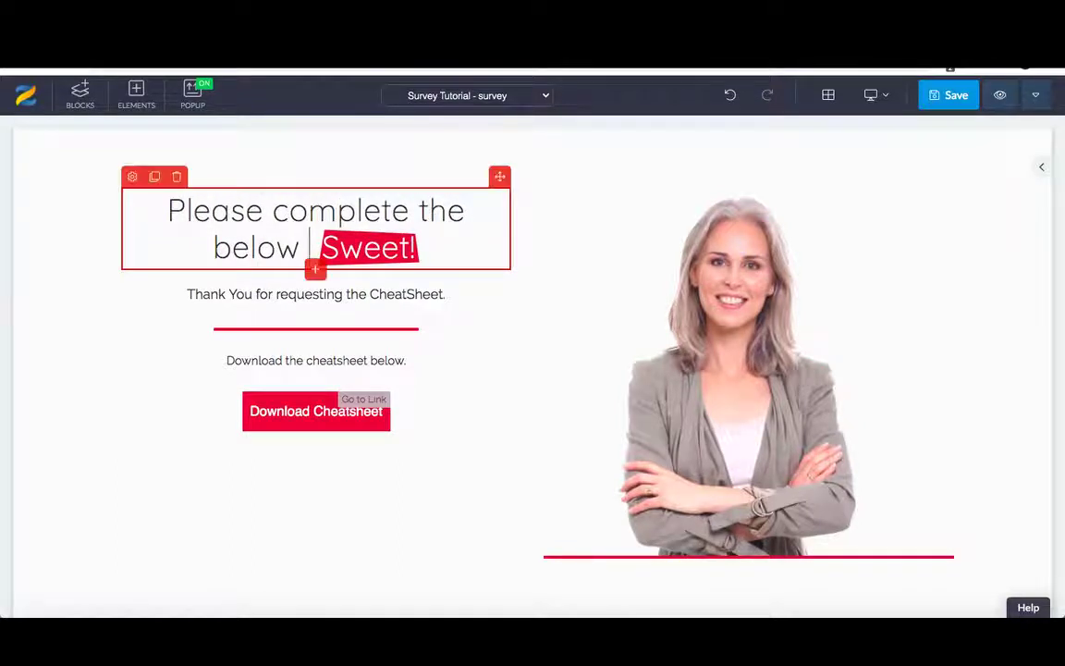
{"action": "type", "text": "survey."}
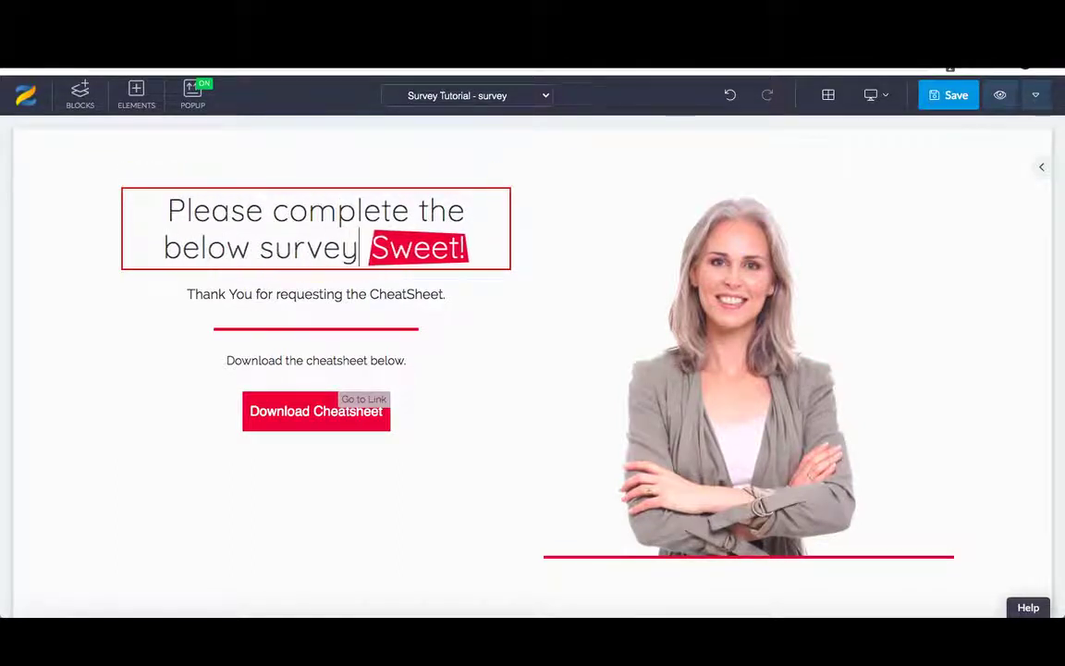
{"action": "type", "text": "."}
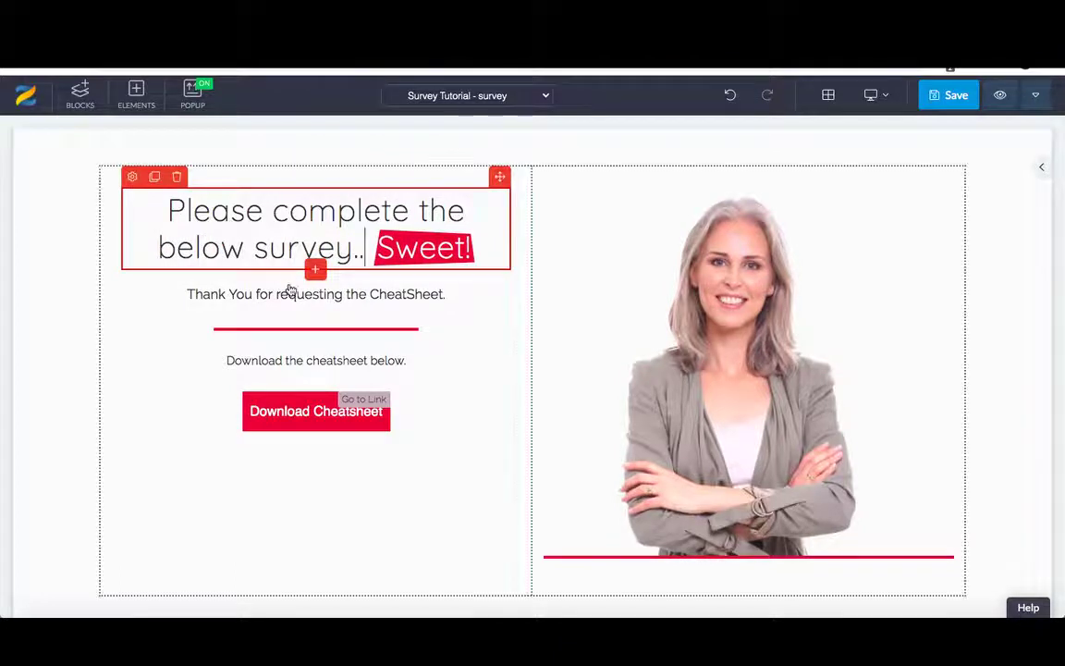
{"action": "left_click", "coordinate": [287, 294]}
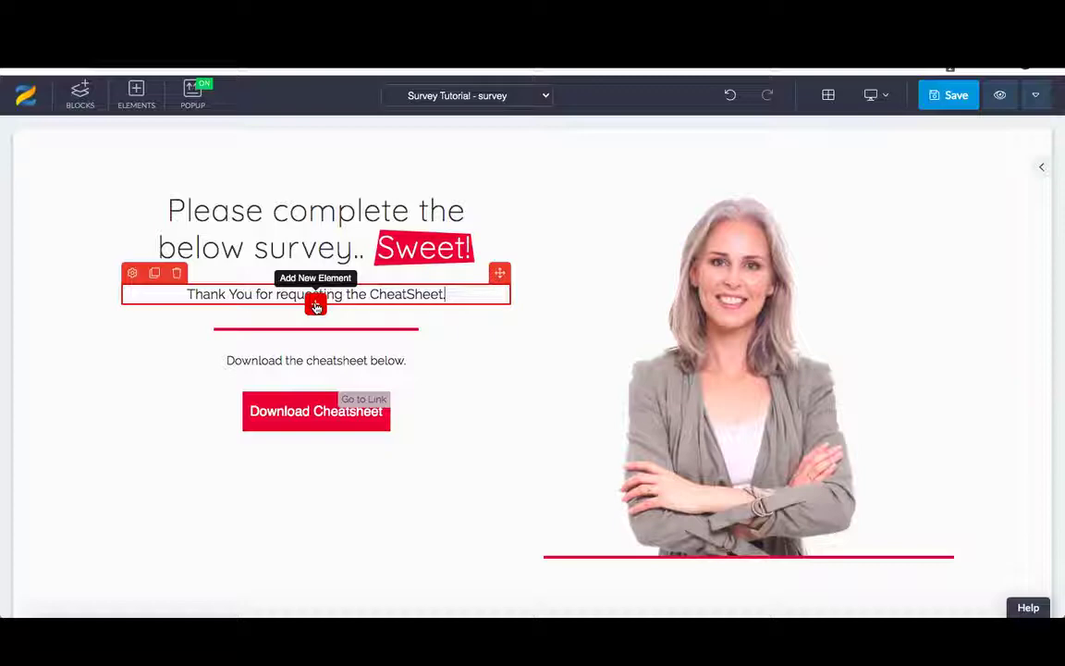
- Insert a FORM element below the thank-you line and select it
{"action": "left_click", "coordinate": [315, 305]}
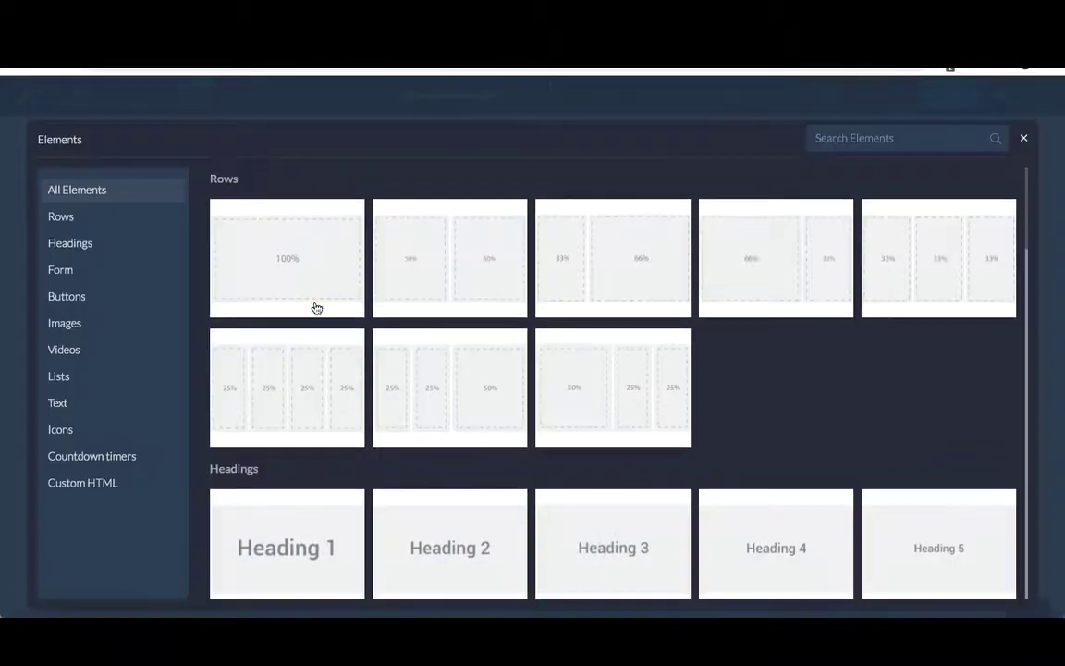
{"action": "left_click", "coordinate": [831, 140]}
{"action": "type", "text": "form"}
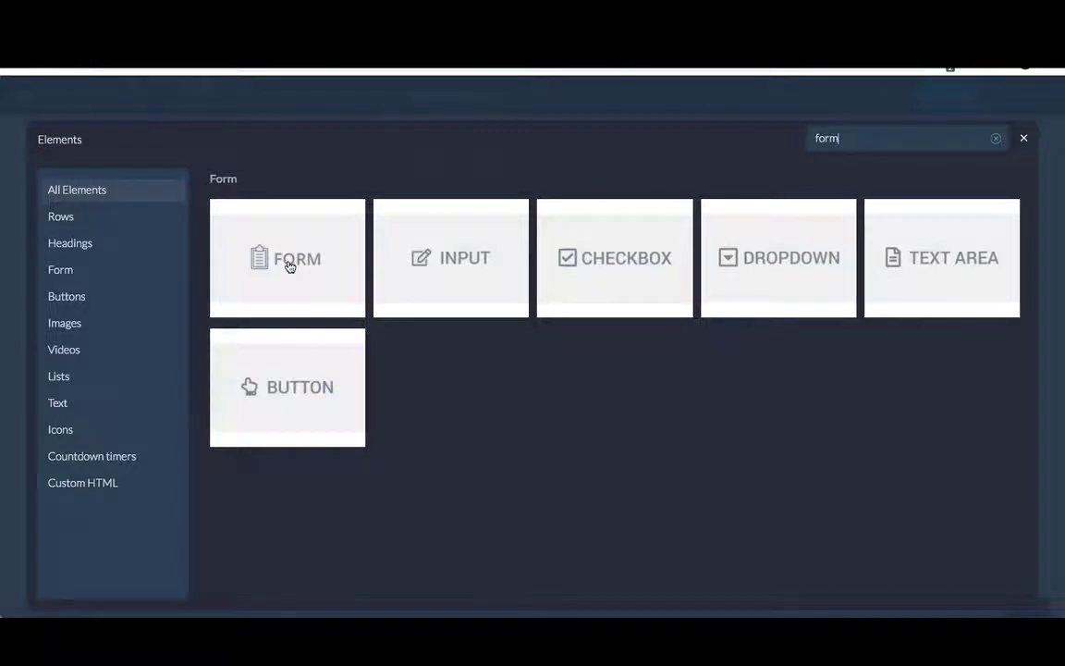
{"action": "left_click", "coordinate": [290, 266]}
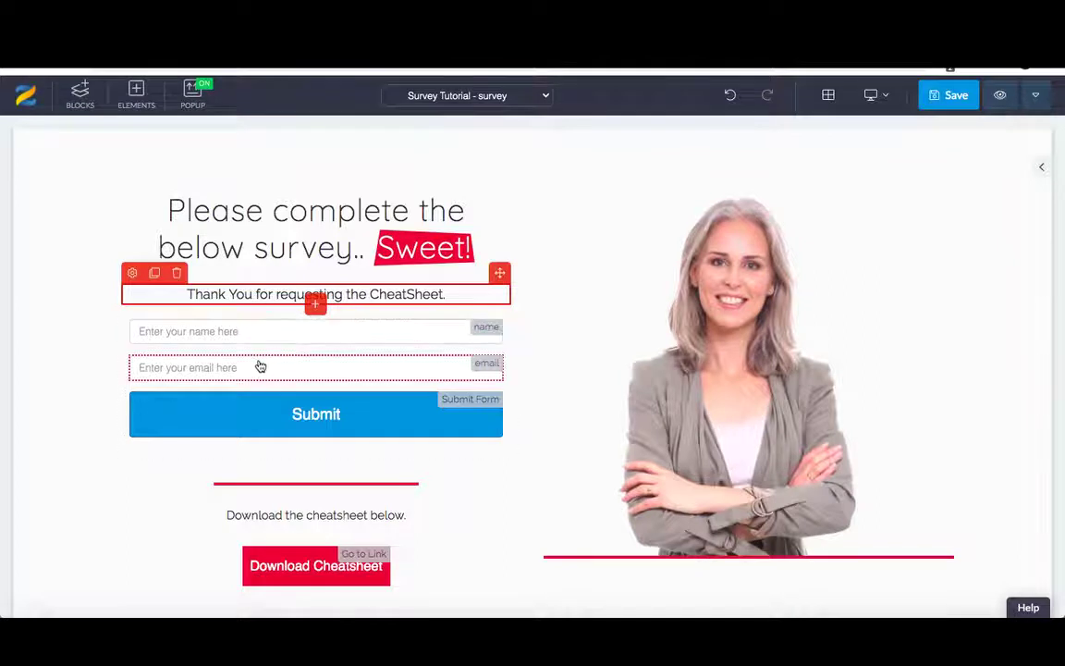
{"action": "left_click", "coordinate": [124, 354]}
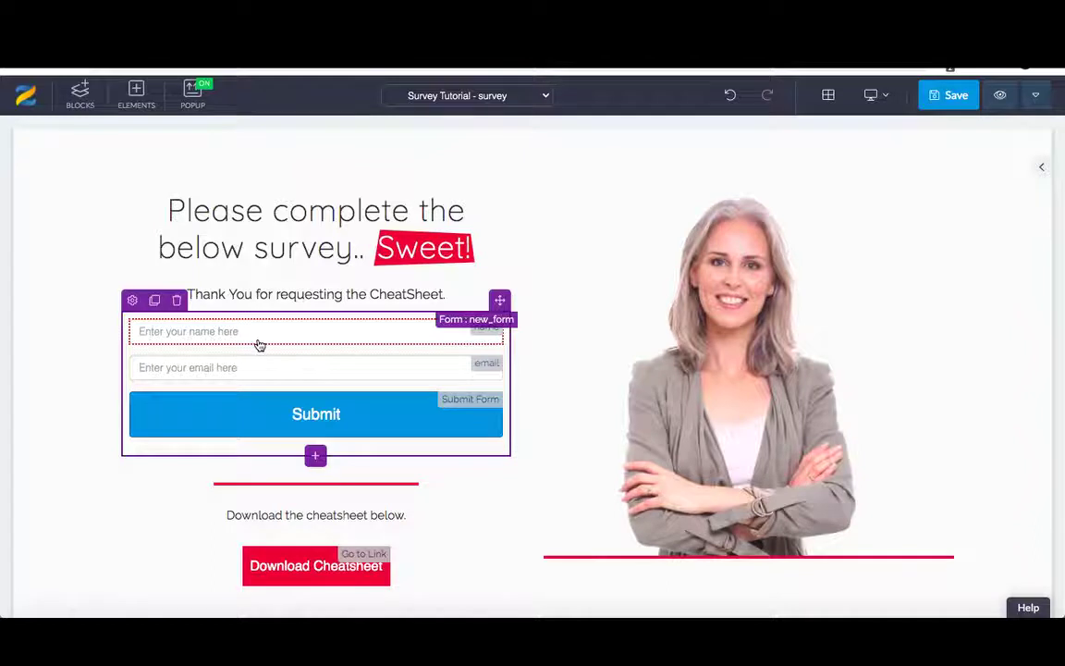
- Add a text paragraph to the form reading '1. Why are you here?'
{"action": "left_click", "coordinate": [304, 338]}
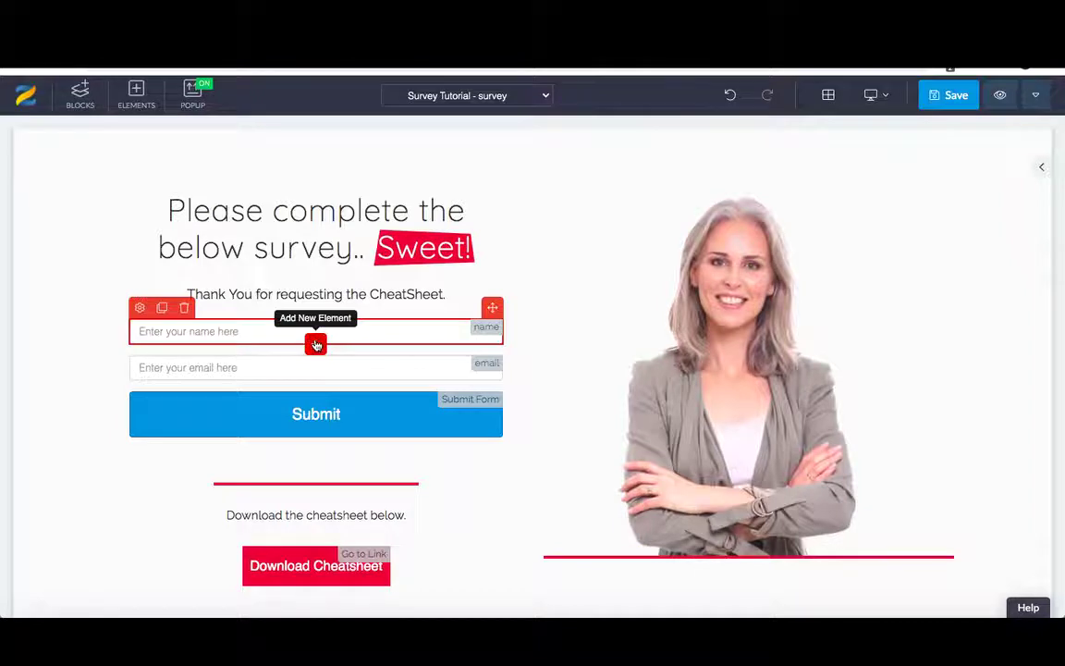
{"action": "left_click", "coordinate": [315, 345]}
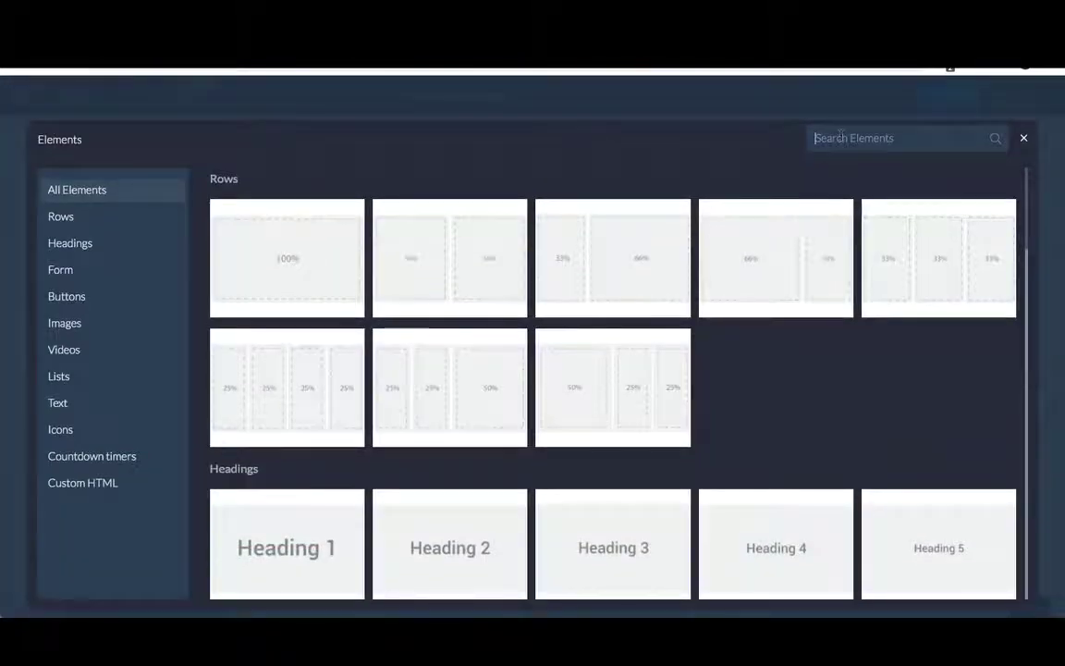
{"action": "type", "text": "text"}
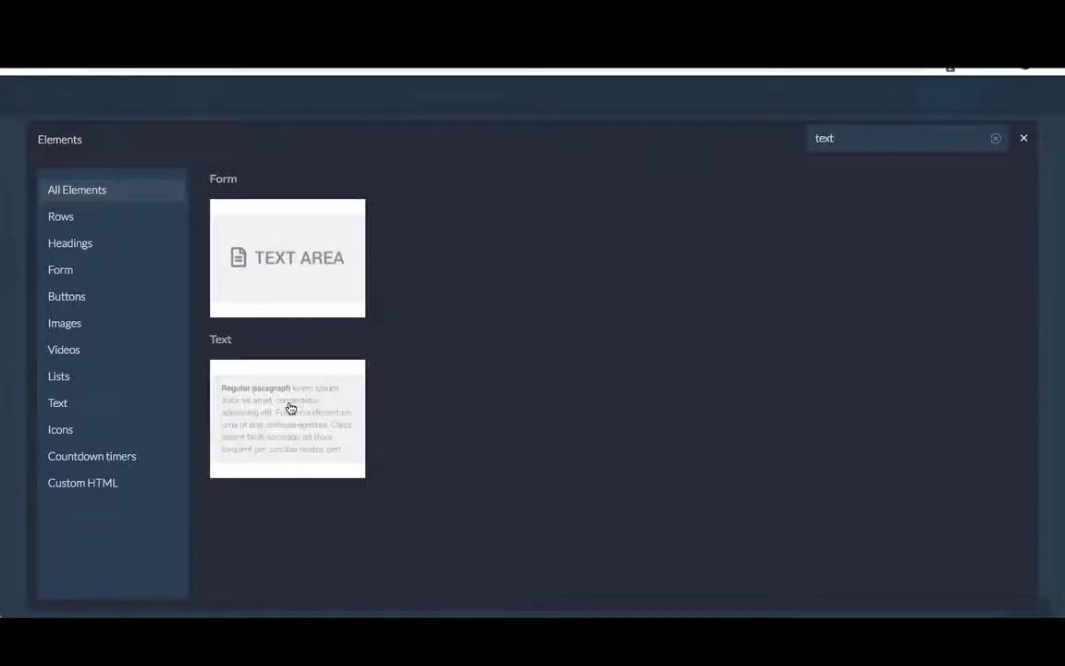
{"action": "left_click", "coordinate": [290, 407]}
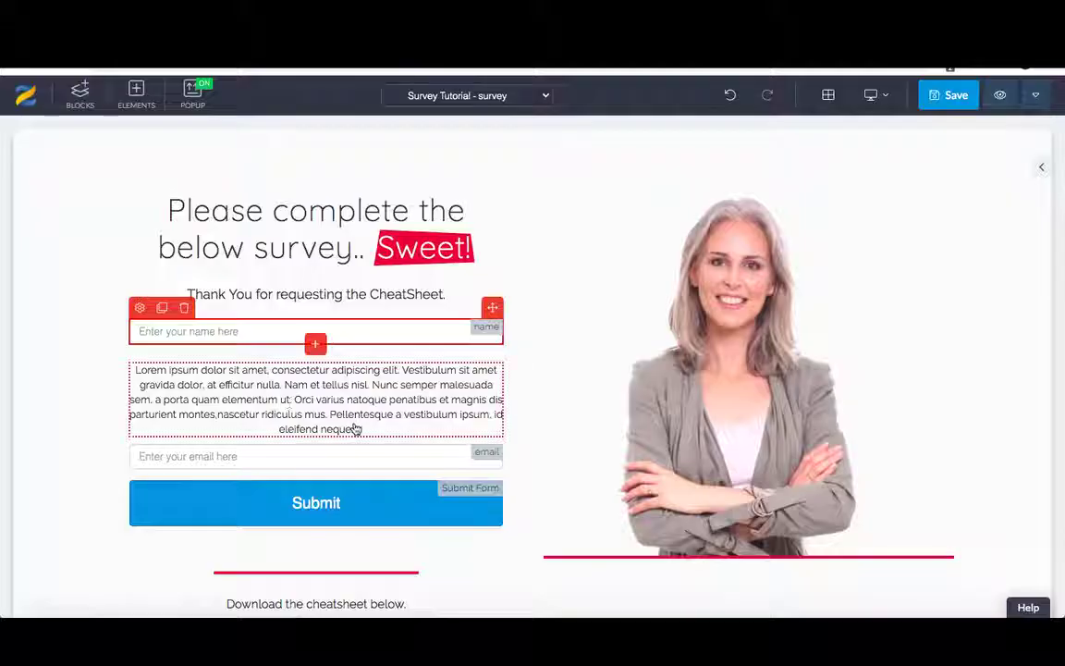
{"action": "left_click", "coordinate": [368, 426]}
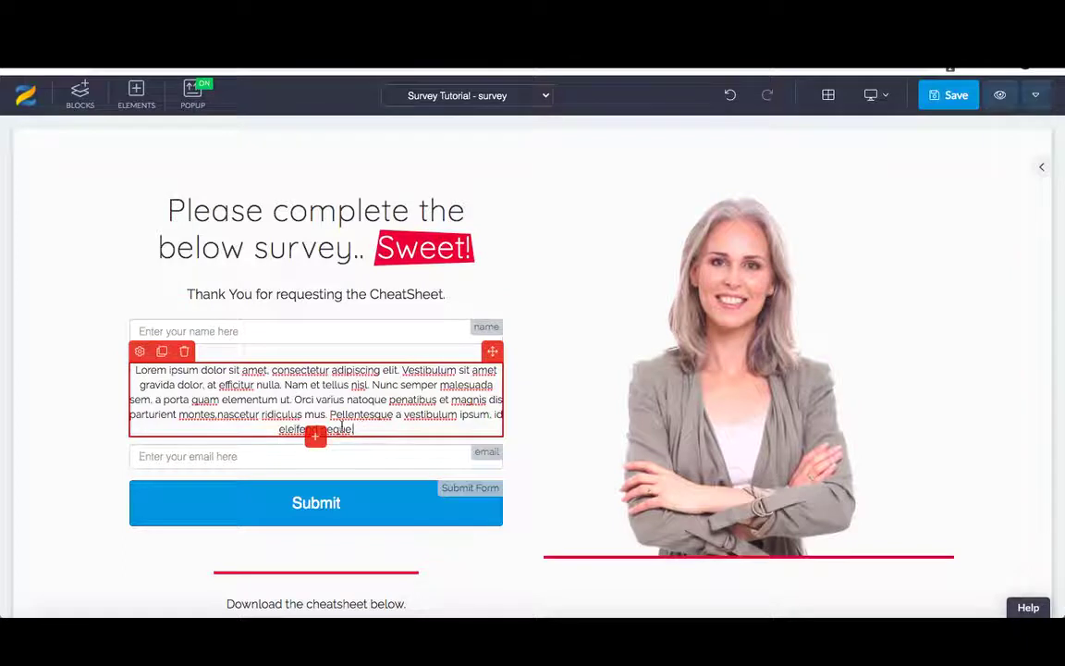
{"action": "left_click_drag", "start_coordinate": [355, 430], "coordinate": [135, 370]}
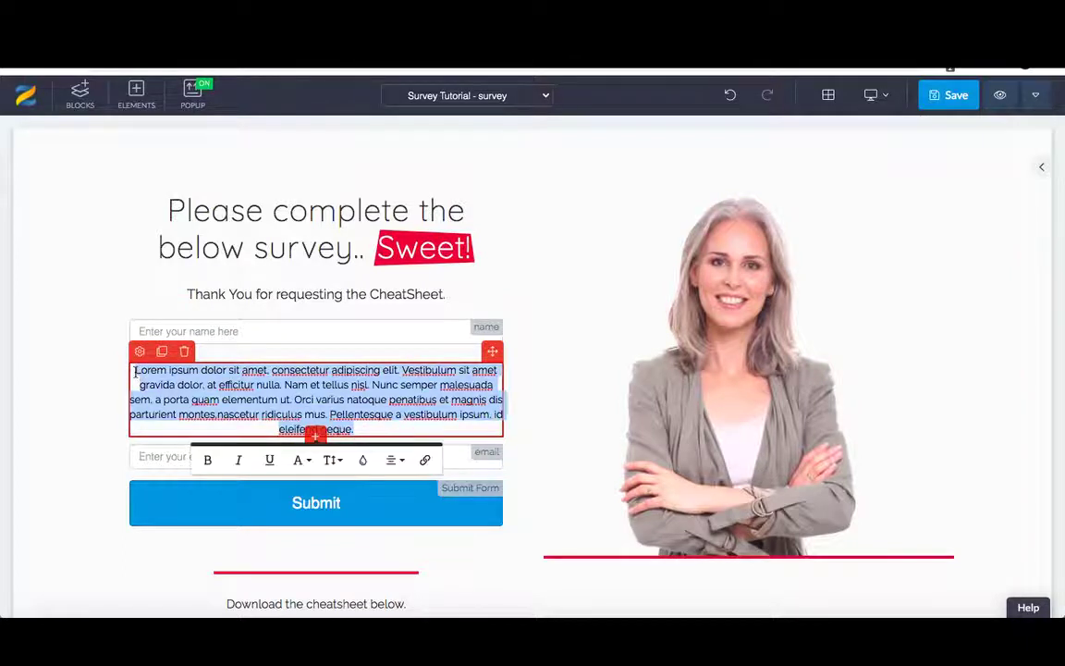
{"action": "type", "text": "1. Why are you here?"}
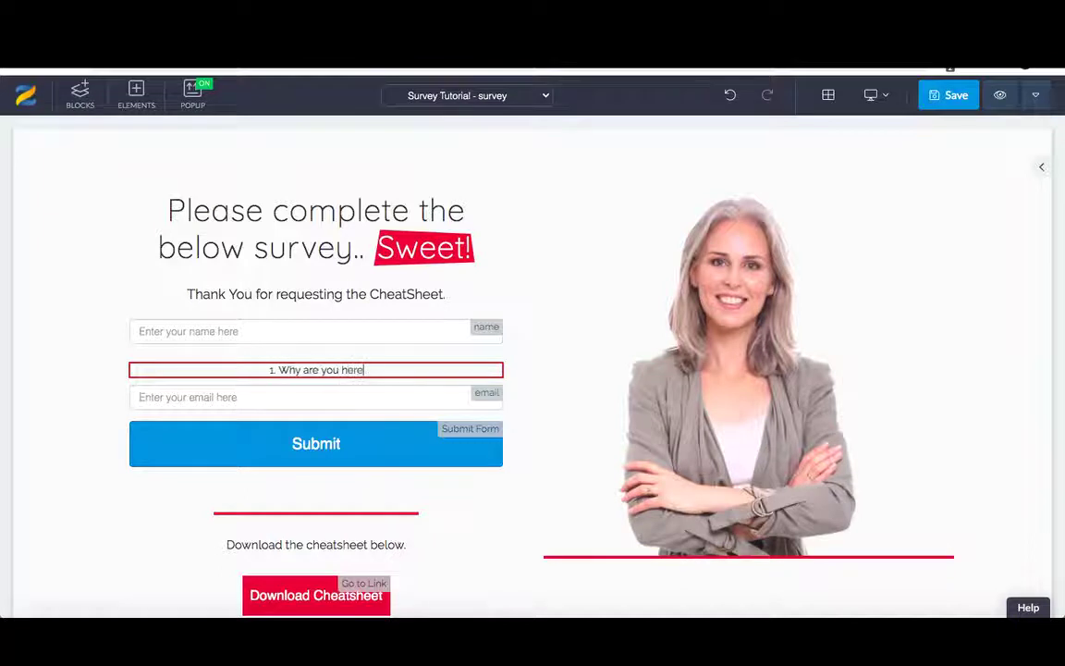
- Make the question size 14, bold and left-aligned, and move it above the name field
{"action": "mouse_move", "coordinate": [339, 370]}
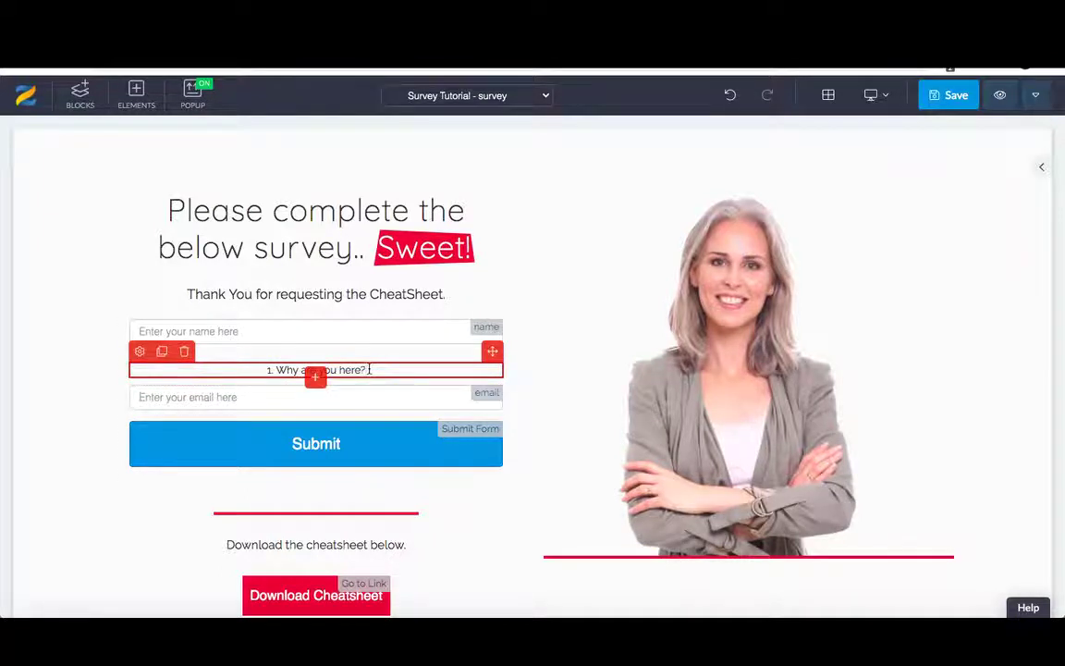
{"action": "left_click_drag", "start_coordinate": [369, 369], "coordinate": [267, 370]}
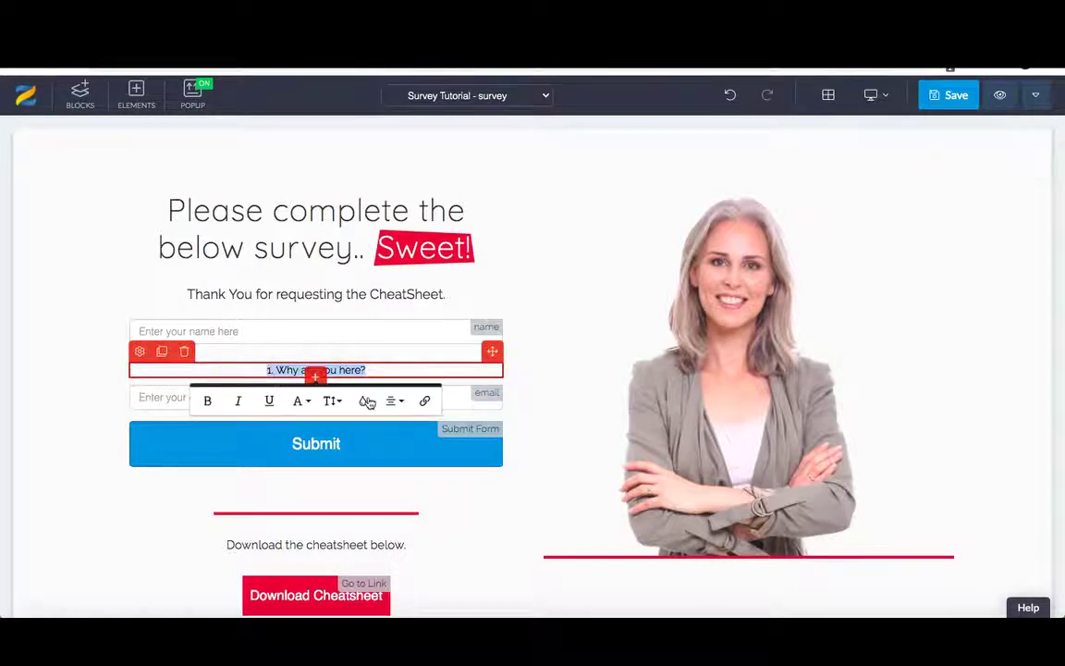
{"action": "left_click", "coordinate": [332, 400]}
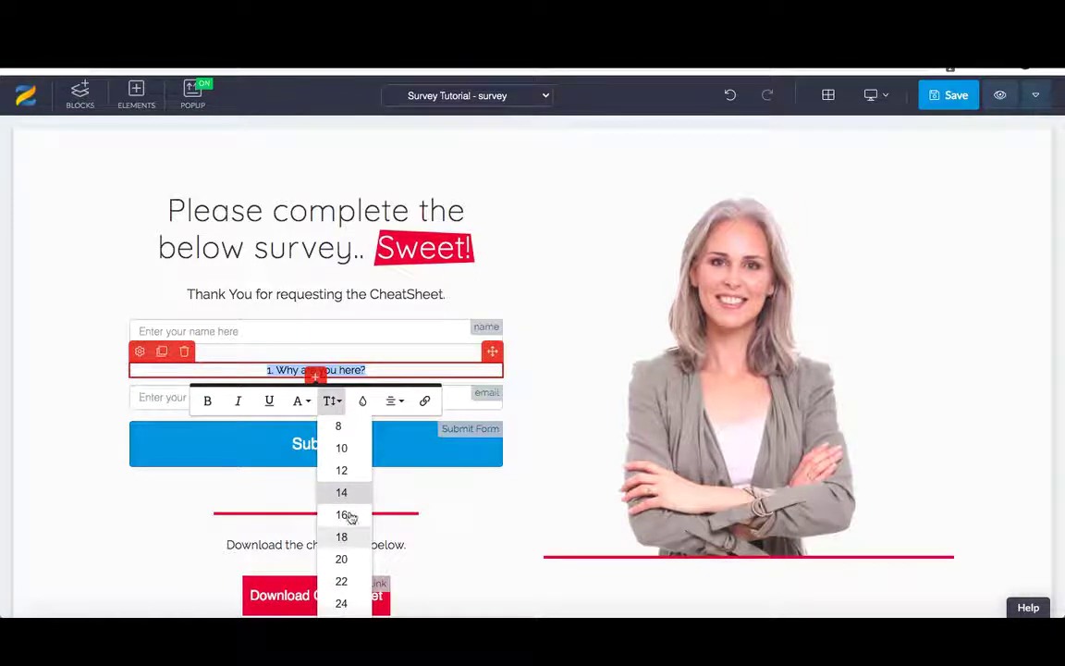
{"action": "left_click", "coordinate": [355, 491]}
{"action": "left_click", "coordinate": [207, 404]}
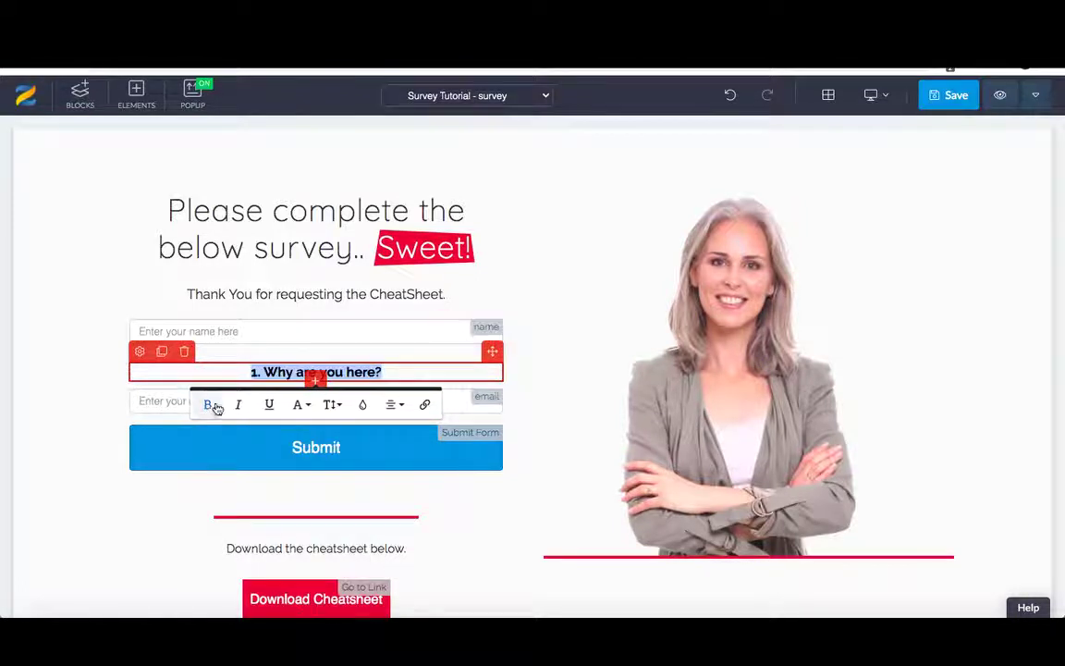
{"action": "left_click", "coordinate": [395, 406]}
{"action": "left_click", "coordinate": [399, 431]}
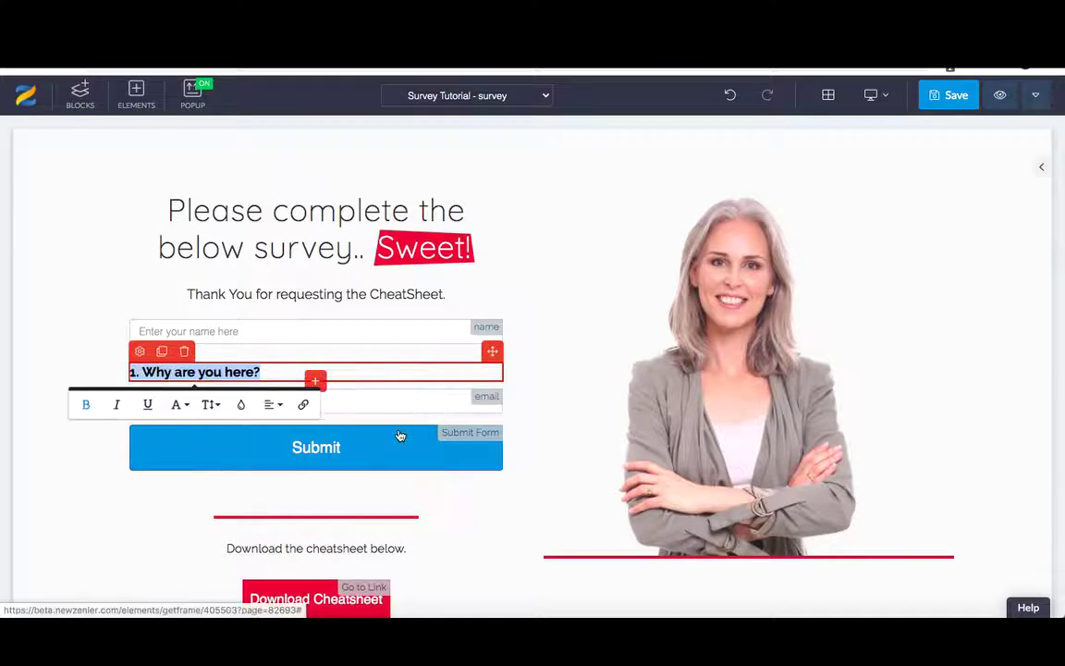
{"action": "left_click", "coordinate": [349, 372]}
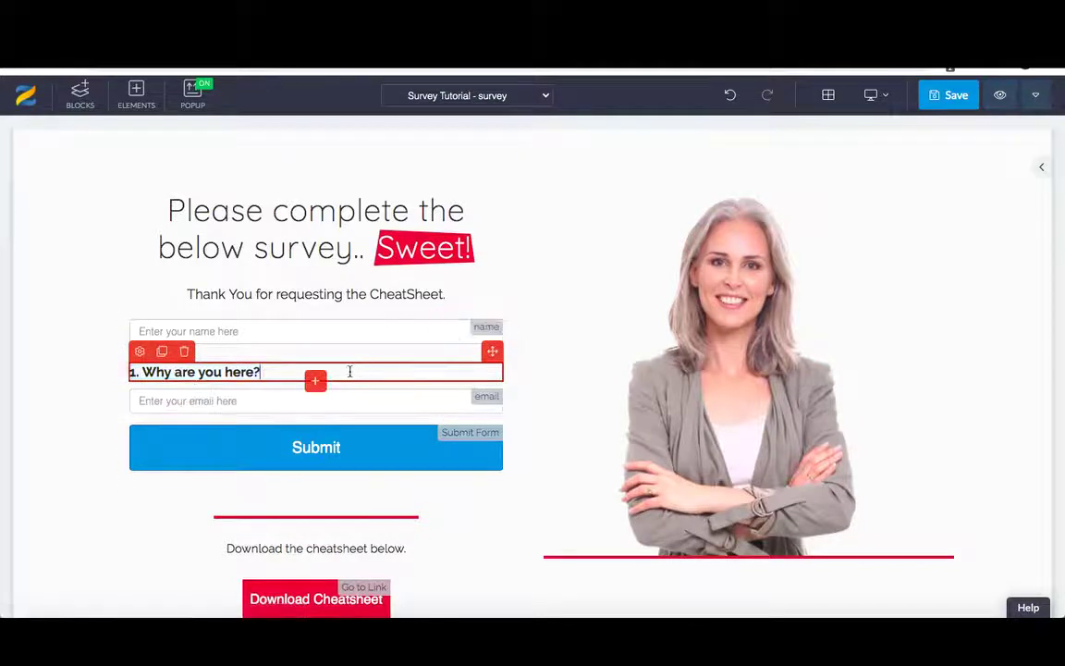
{"action": "left_click", "coordinate": [493, 353]}
{"action": "left_click_drag", "start_coordinate": [492, 352], "coordinate": [484, 331]}
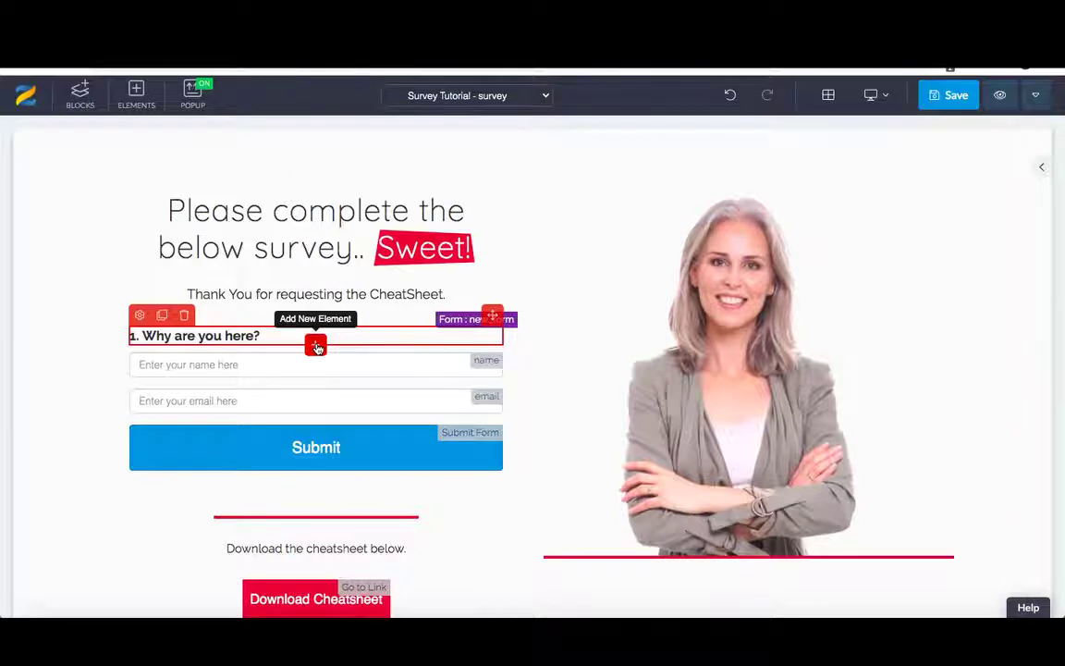
- Insert a text INPUT field under the '1. Why are you here?' question and select it
{"action": "left_click", "coordinate": [316, 347]}
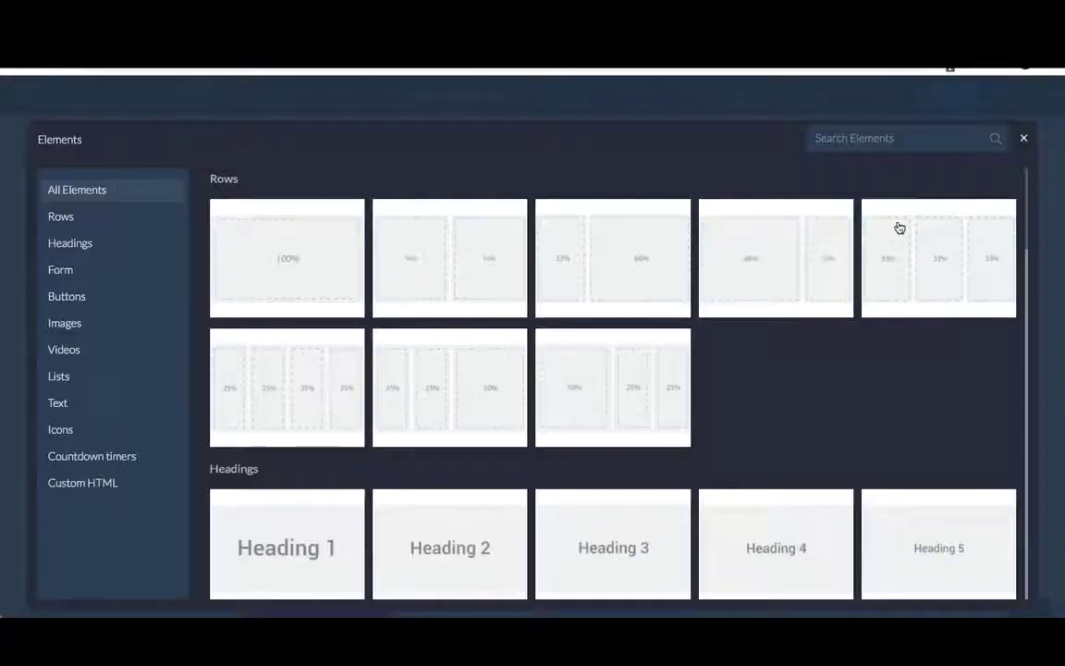
{"action": "type", "text": "input"}
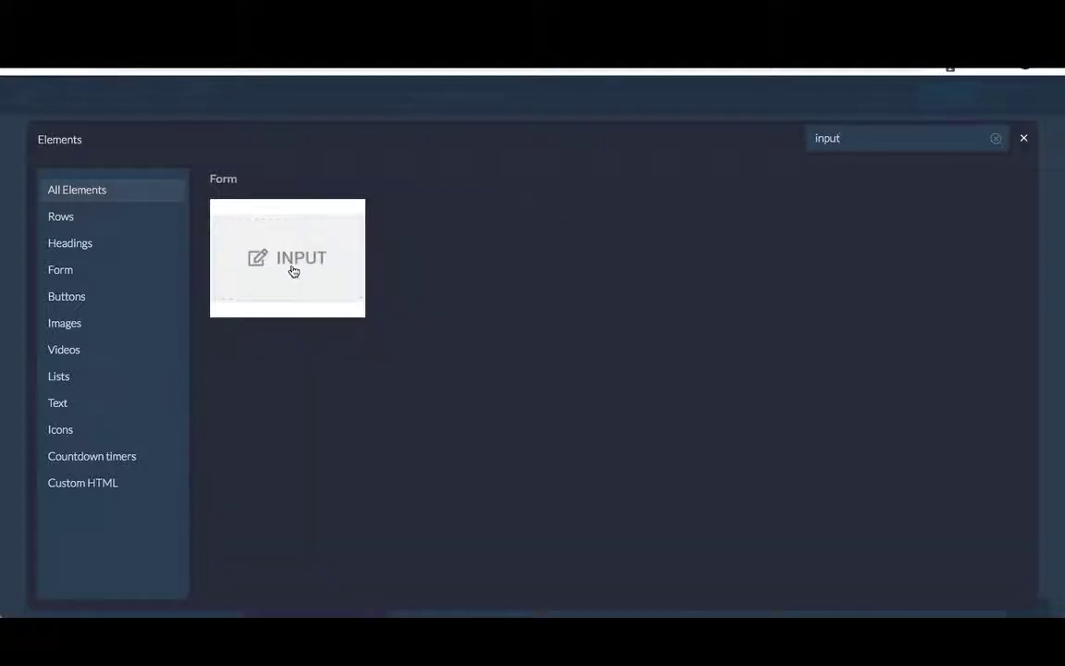
{"action": "left_click", "coordinate": [319, 295]}
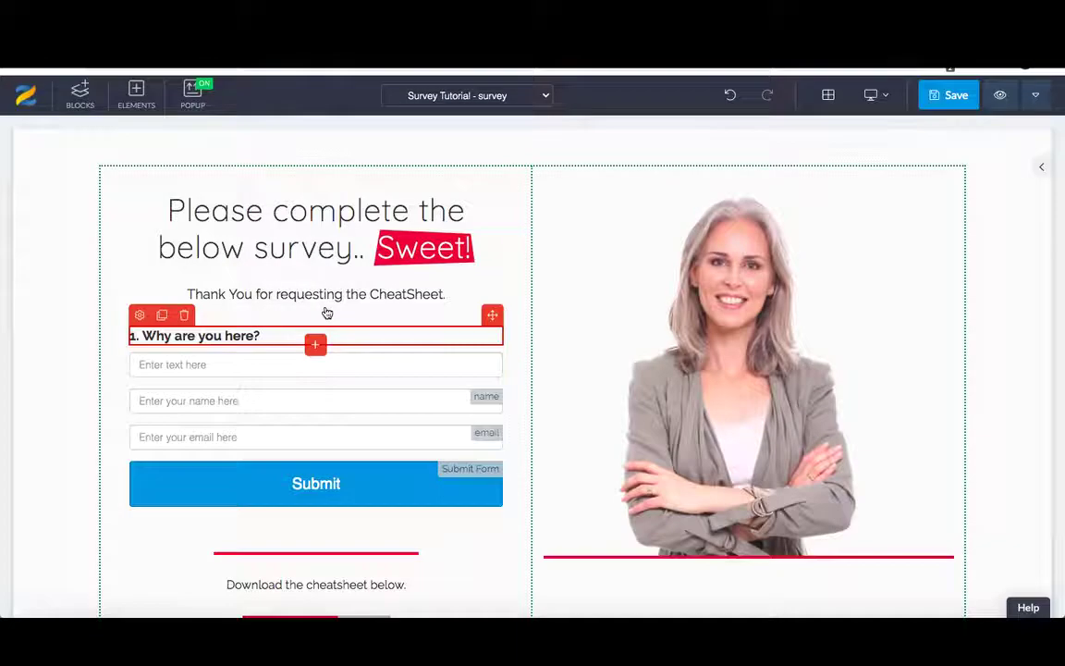
{"action": "left_click", "coordinate": [185, 367]}
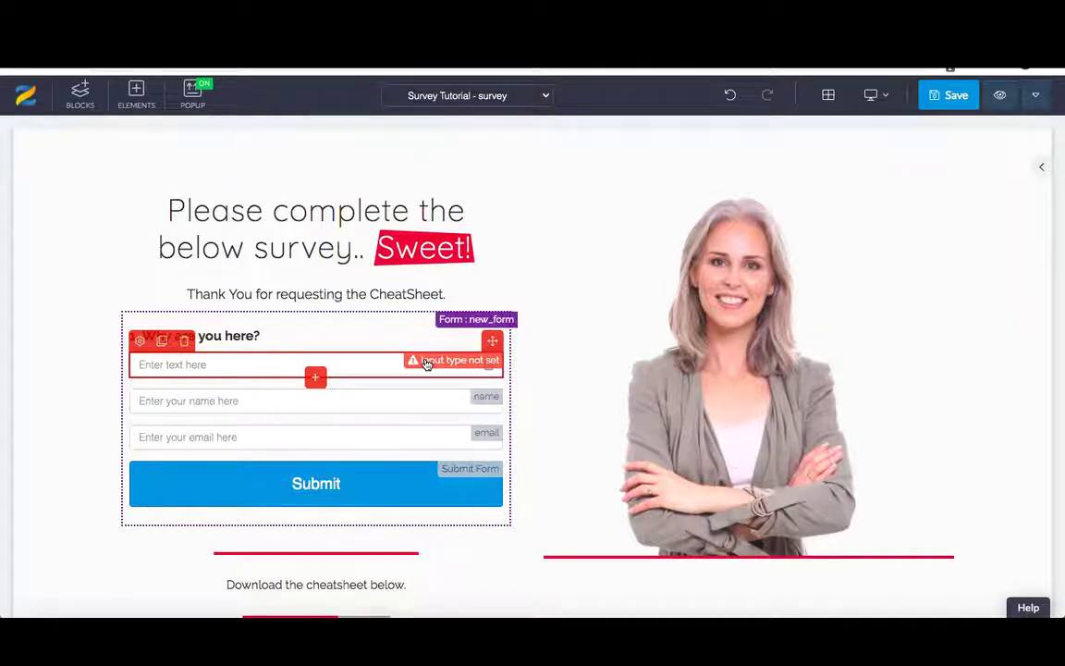
- Set the input's placeholder to 'Why are you here?' and make the field required
{"action": "left_click", "coordinate": [139, 342]}
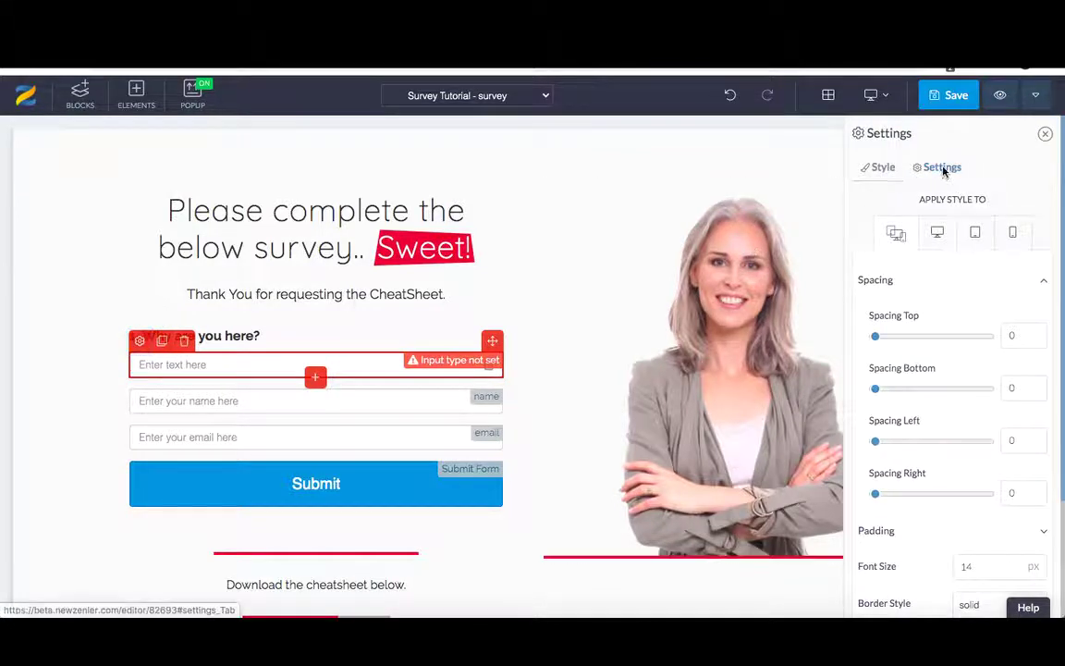
{"action": "left_click", "coordinate": [943, 168]}
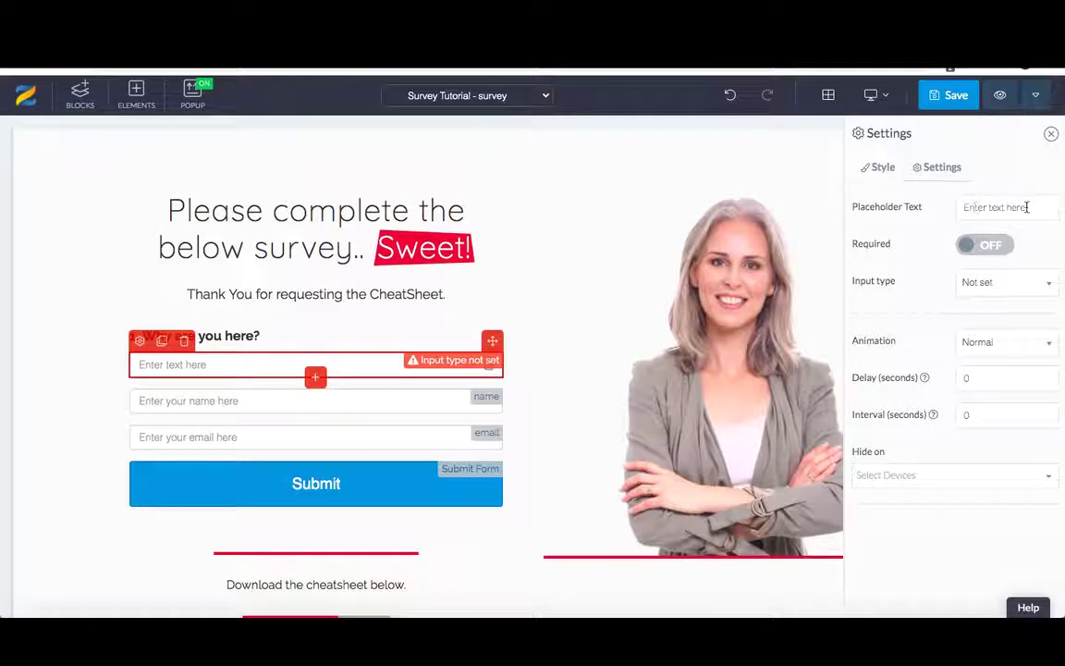
{"action": "left_click_drag", "start_coordinate": [1027, 208], "coordinate": [962, 208]}
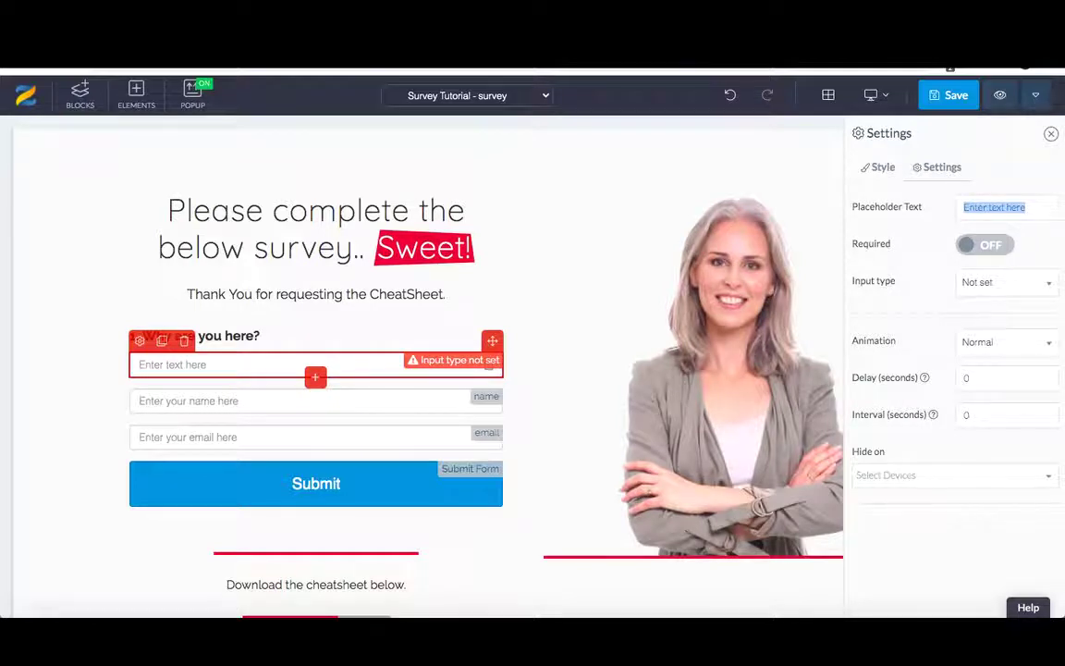
{"action": "type", "text": "Why are you"}
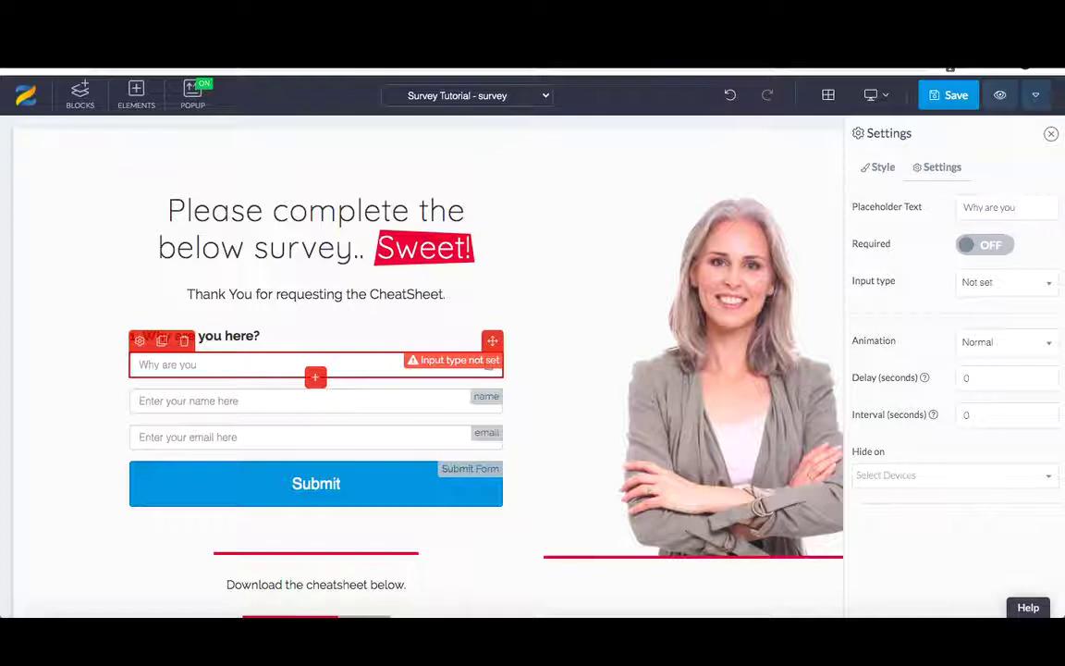
{"action": "type", "text": " here?"}
{"action": "left_click", "coordinate": [991, 245]}
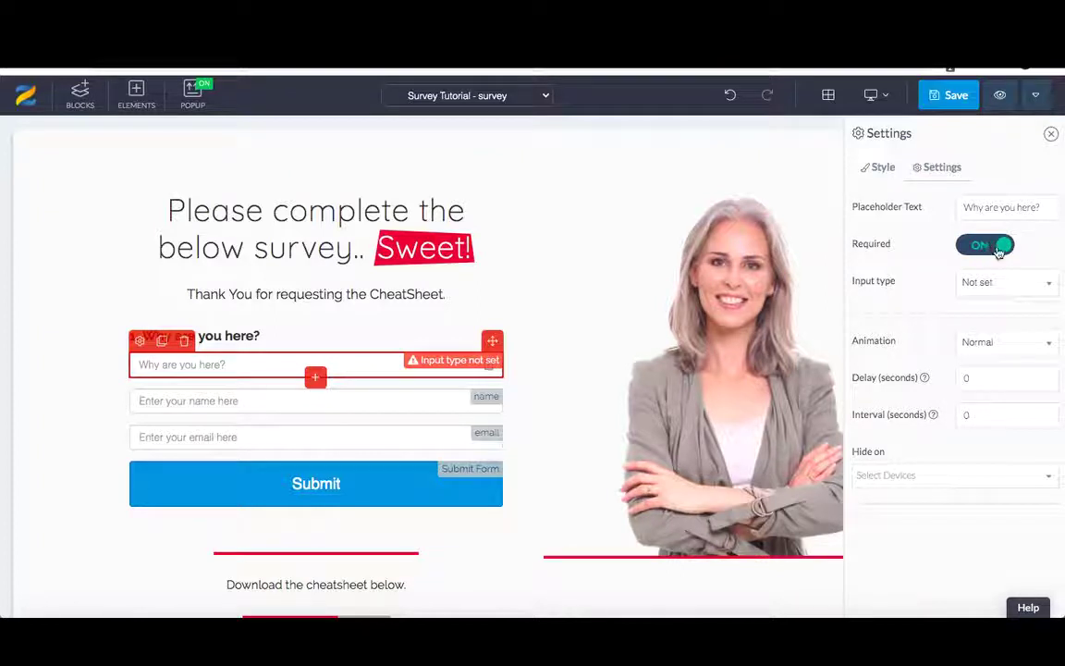
- Set the input type to Custom Type named tutsurv_q1 and save the survey page
{"action": "left_click", "coordinate": [996, 284]}
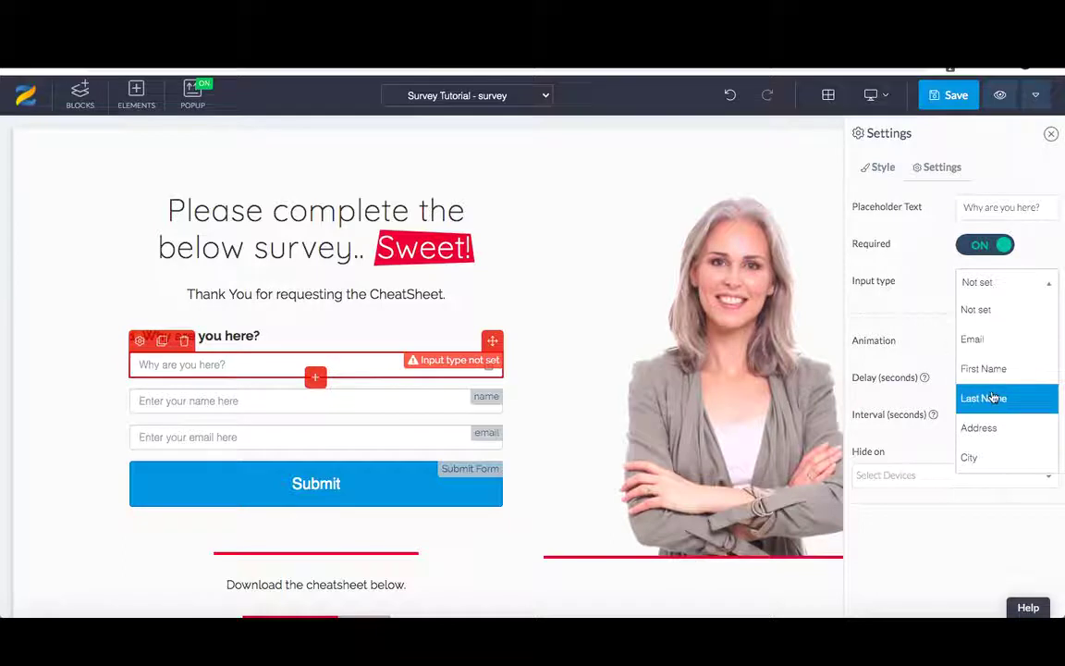
{"action": "scroll", "coordinate": [994, 398], "scroll_direction": "down", "scroll_amount": 2}
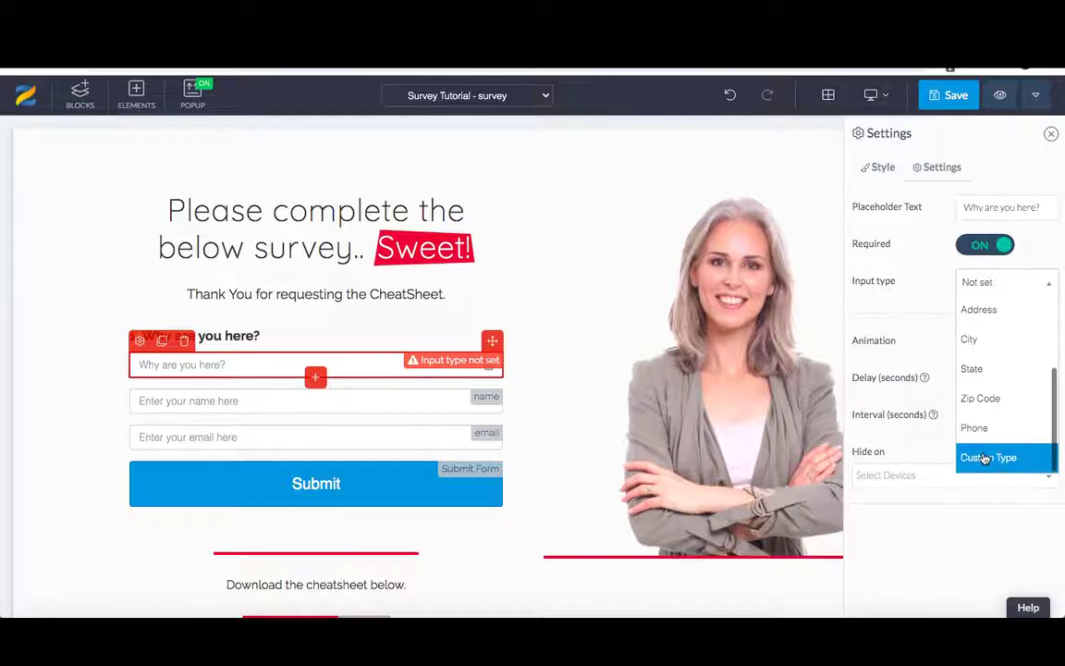
{"action": "left_click", "coordinate": [986, 459]}
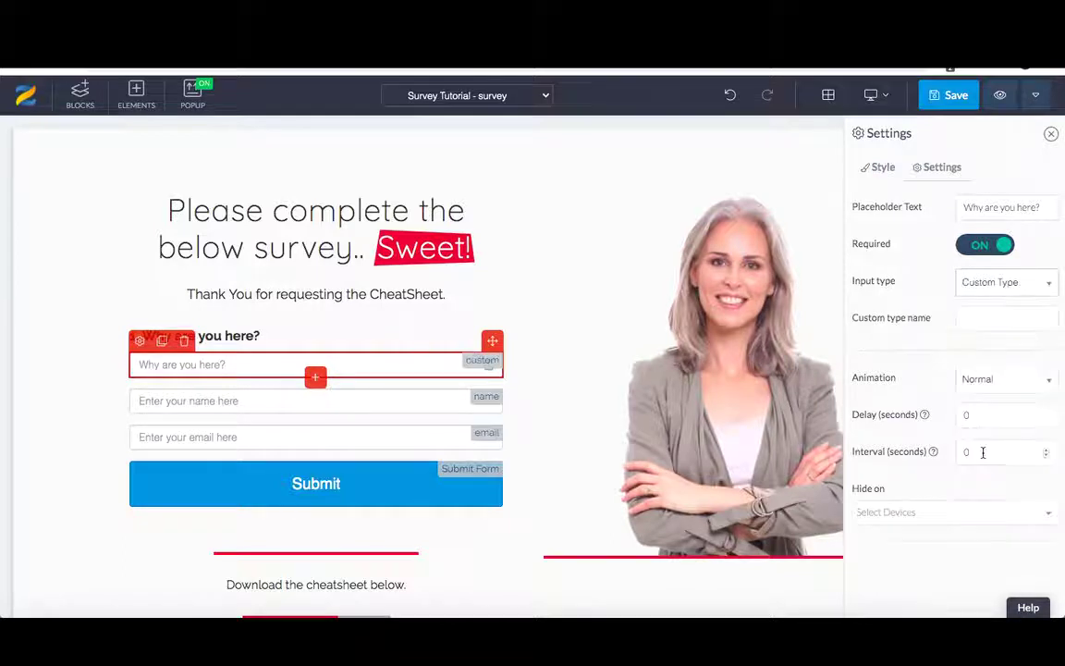
{"action": "left_click", "coordinate": [970, 317]}
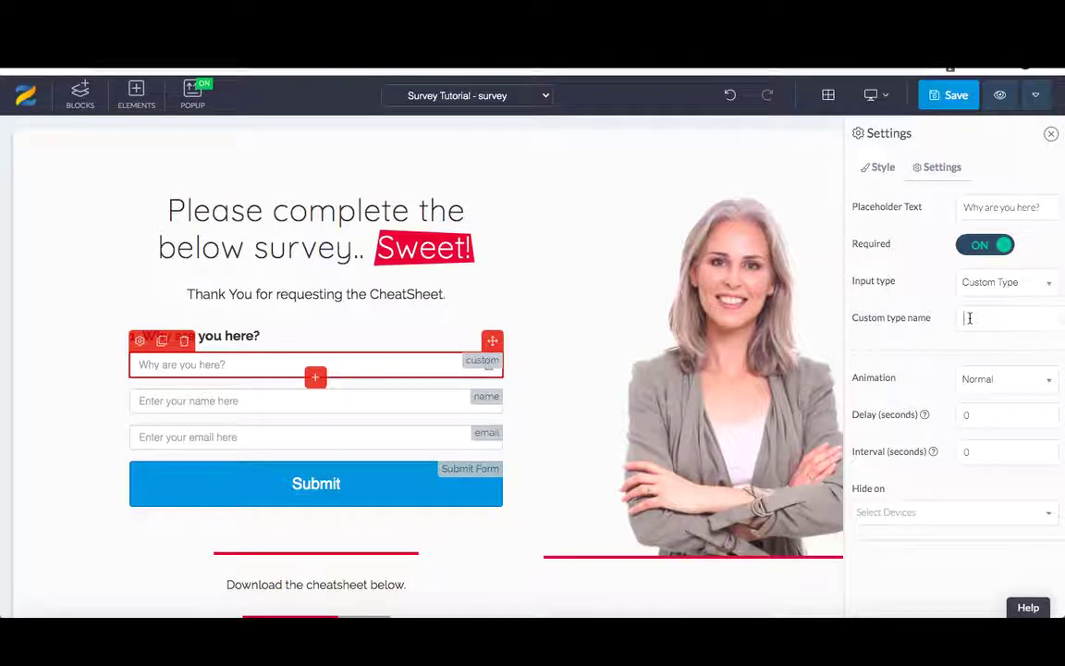
{"action": "type", "text": "m"}
{"action": "type", "text": "uts"}
{"action": "type", "text": "unv"}
{"action": "type", "text": "_q1"}
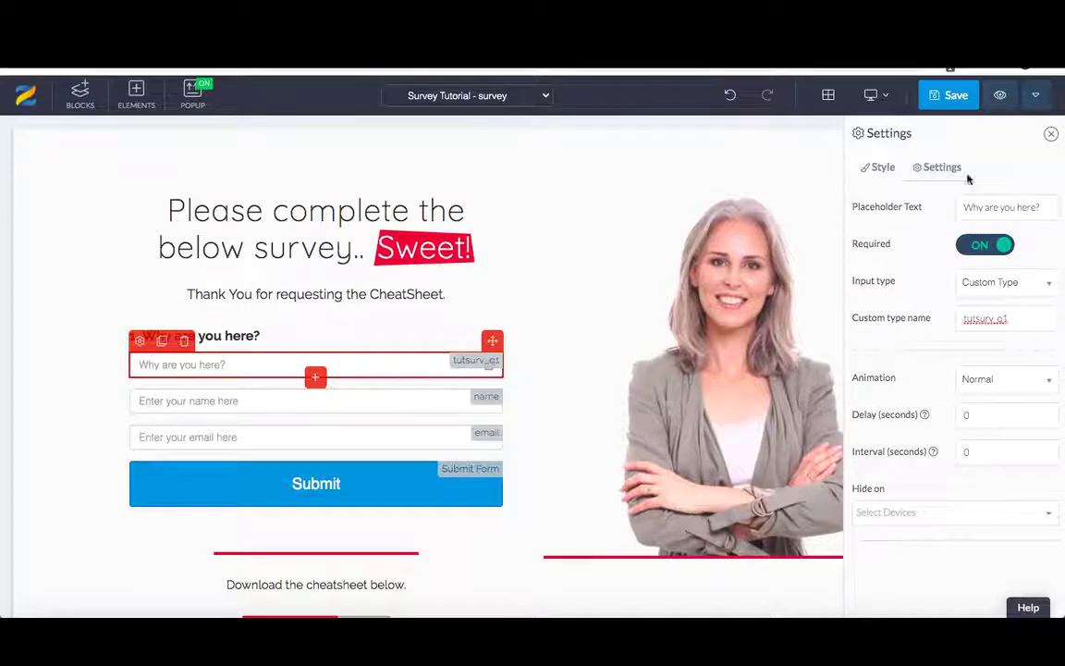
{"action": "left_click", "coordinate": [944, 97]}
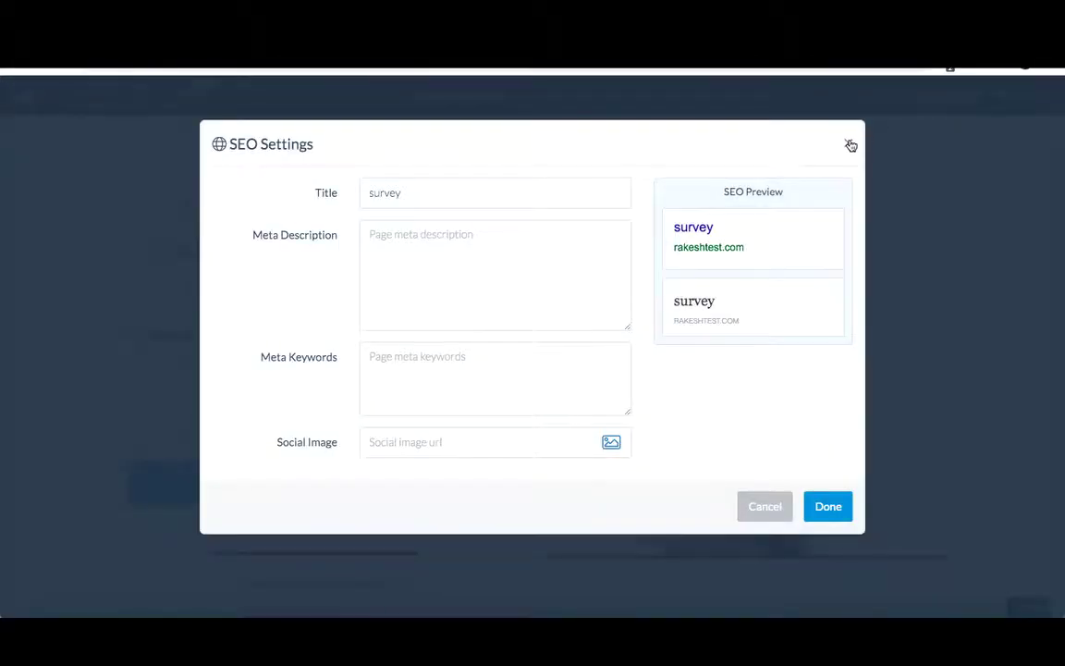
{"action": "left_click", "coordinate": [851, 145]}
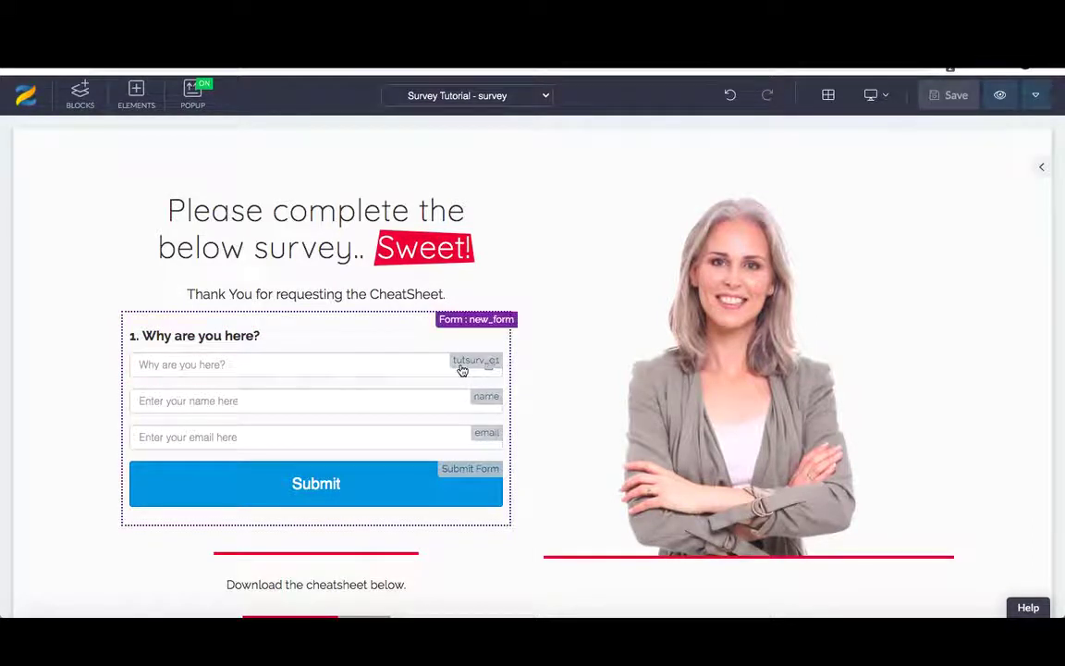
- Add a text paragraph below the first field reading '2. What are your expectations?'
{"action": "left_click", "coordinate": [313, 376]}
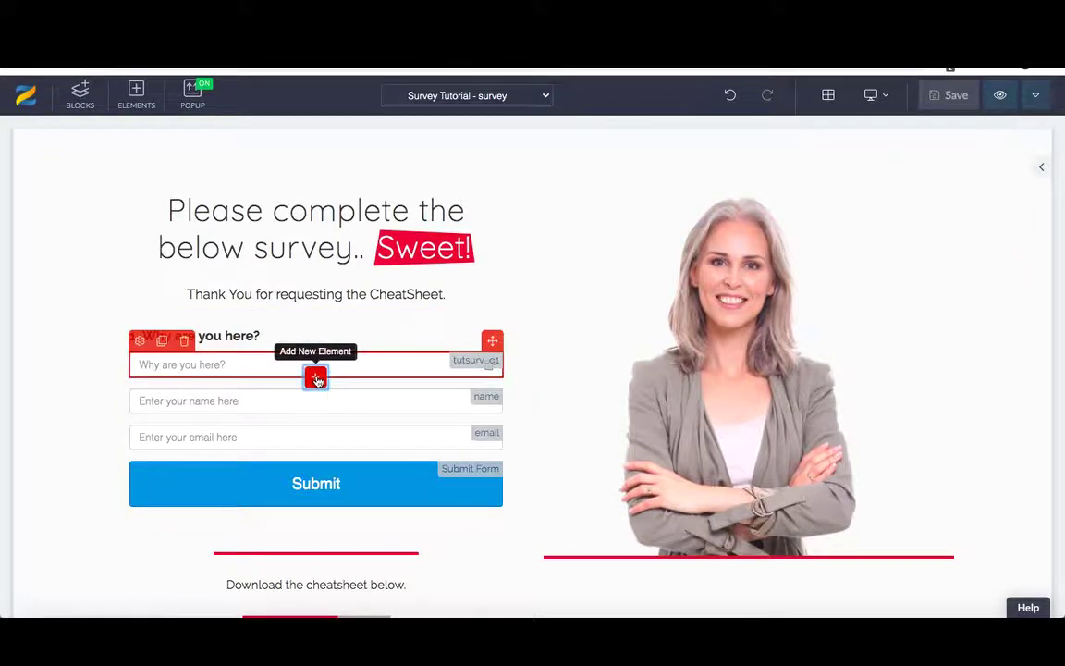
{"action": "left_click", "coordinate": [315, 379]}
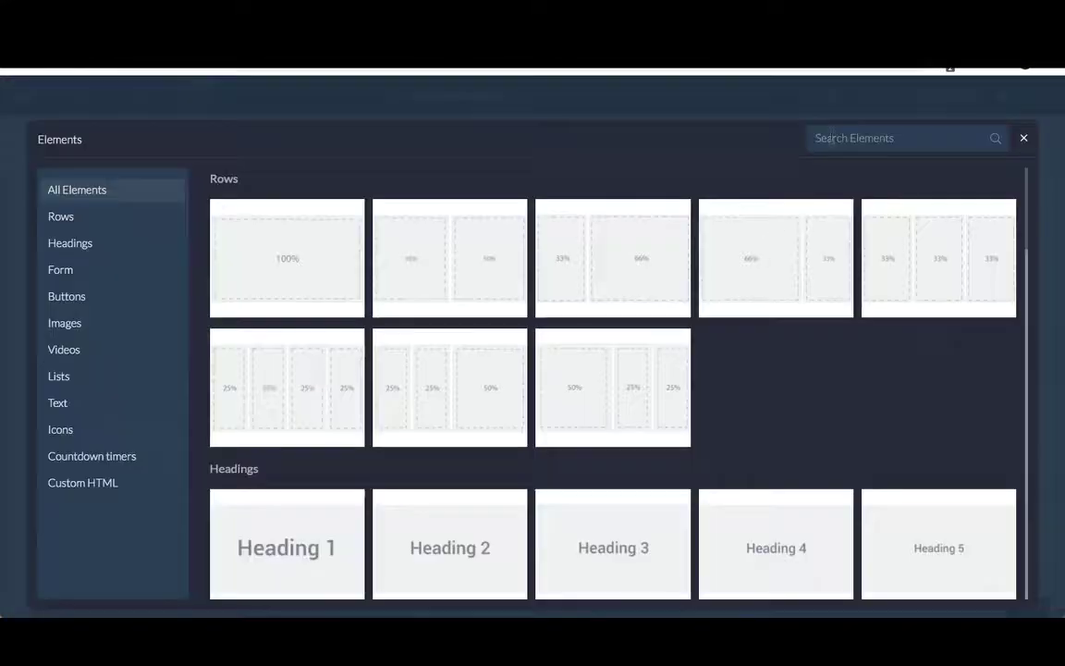
{"action": "left_click", "coordinate": [830, 138]}
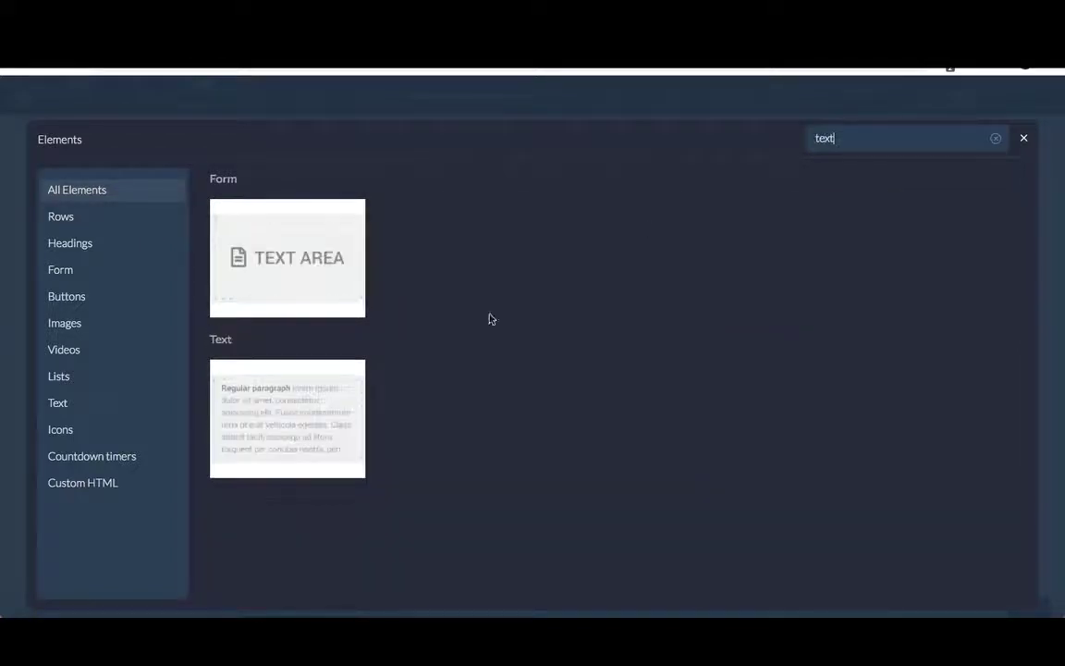
{"action": "type", "text": "text"}
{"action": "left_click", "coordinate": [312, 416]}
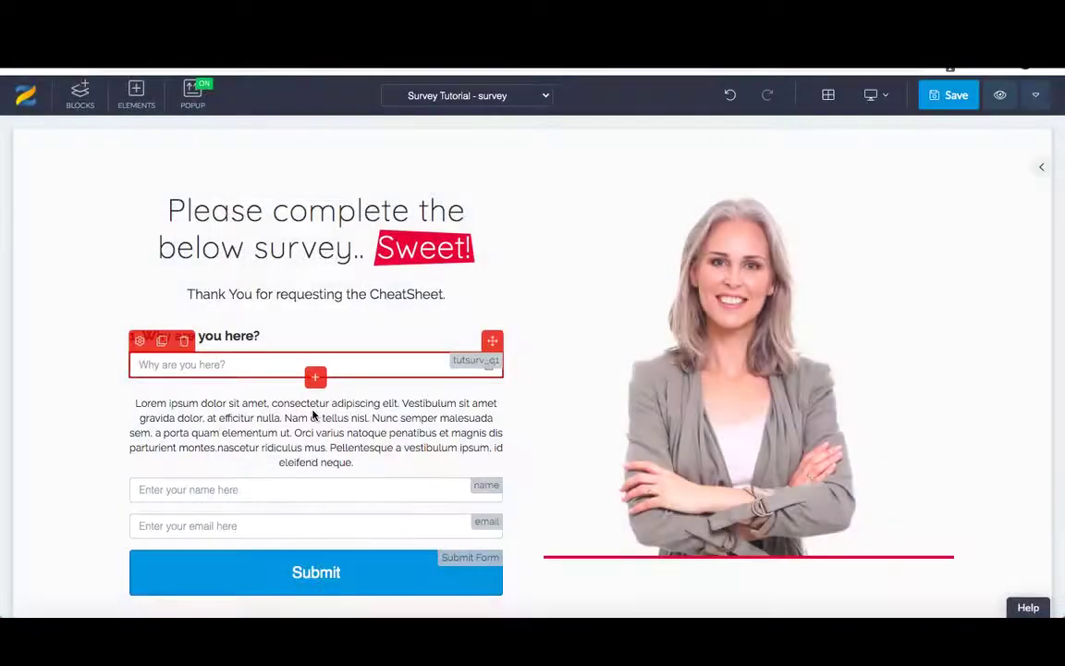
{"action": "left_click", "coordinate": [358, 464]}
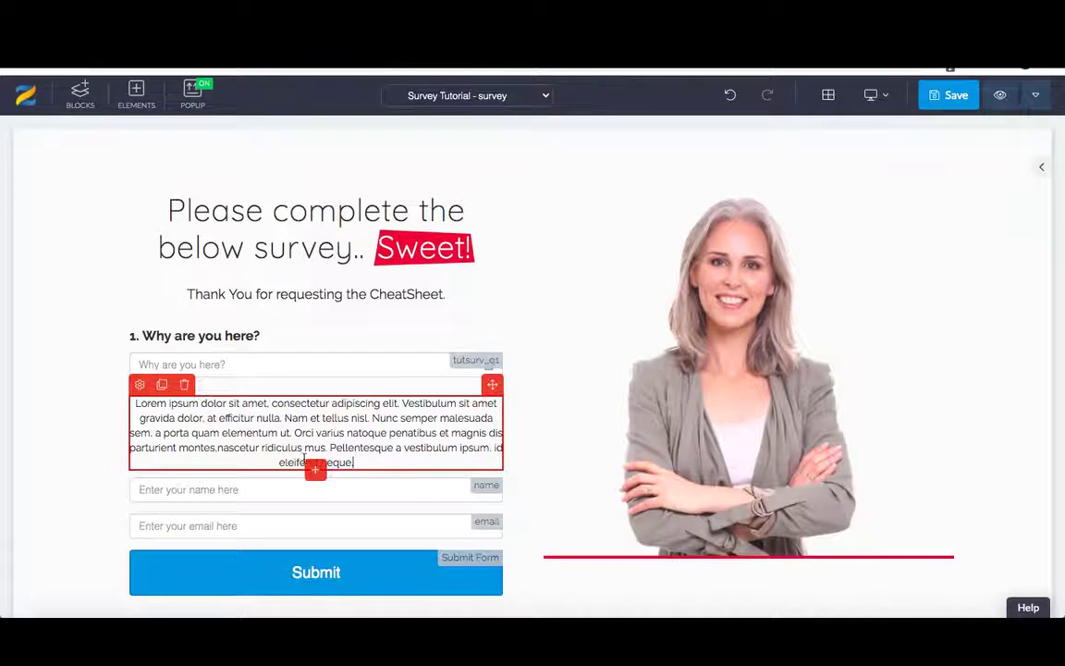
{"action": "left_click", "coordinate": [134, 405], "text": "shift"}
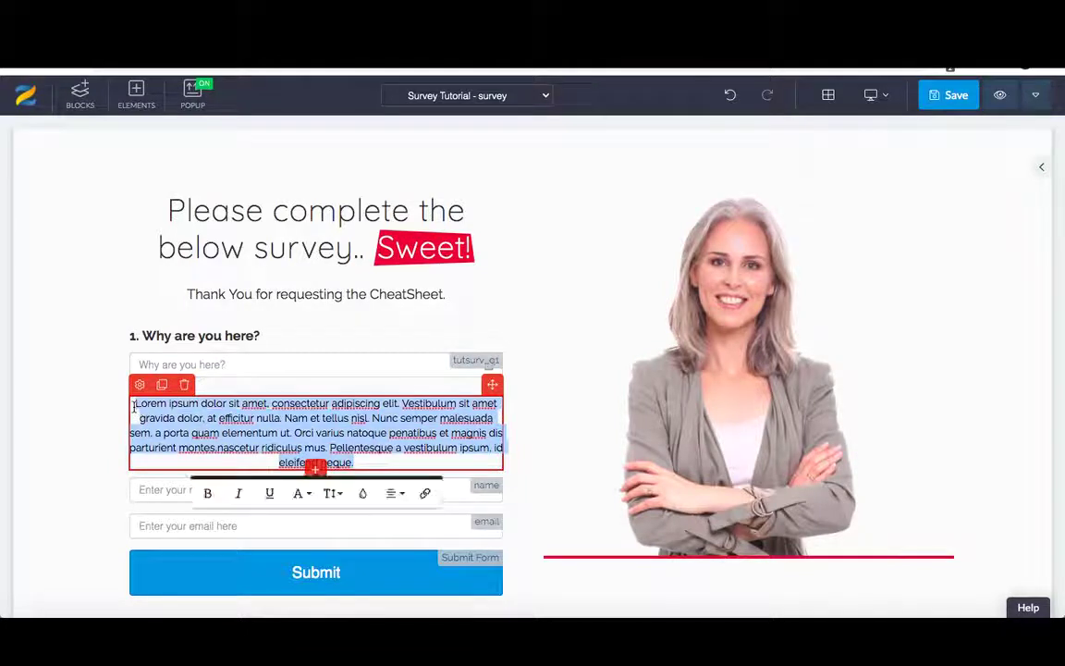
{"action": "type", "text": "2. Wh"}
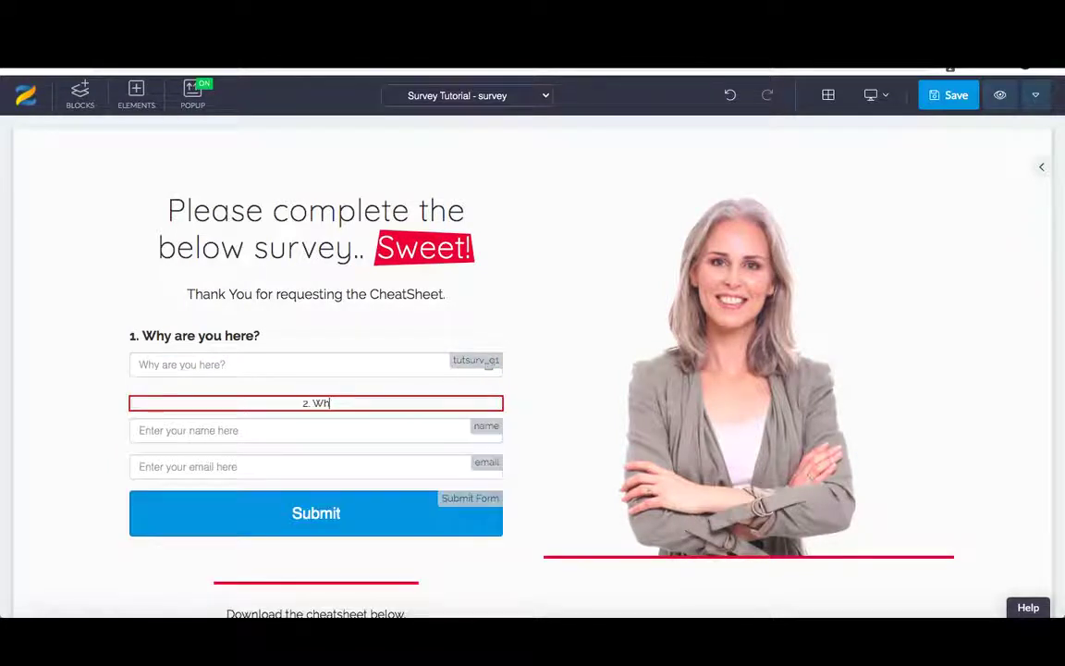
{"action": "type", "text": "at are your ex"}
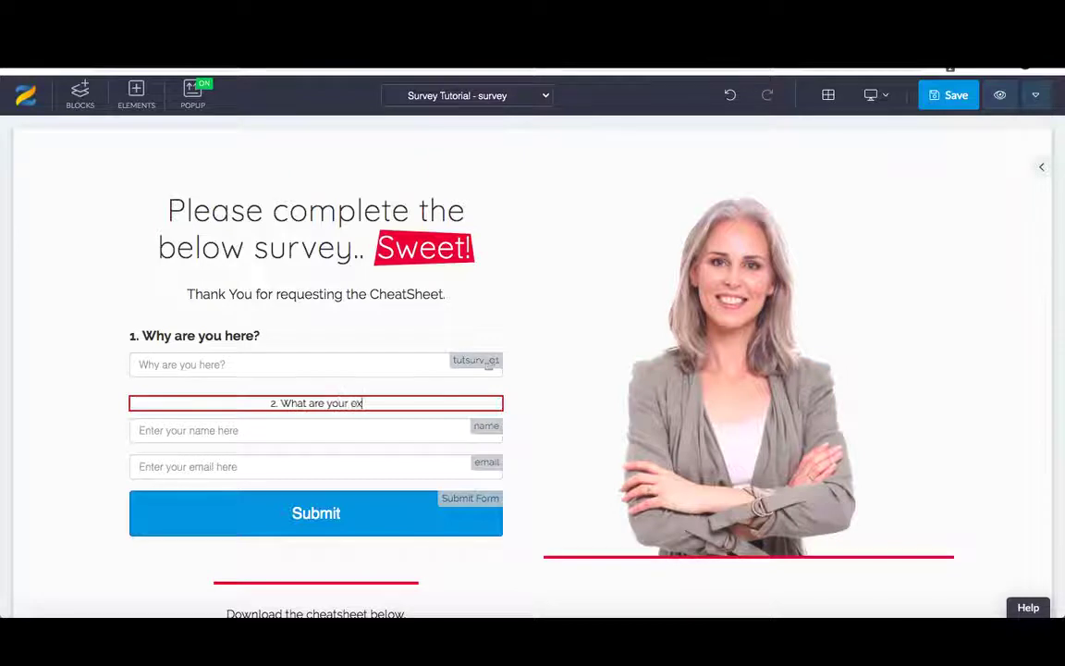
{"action": "type", "text": "pecta"}
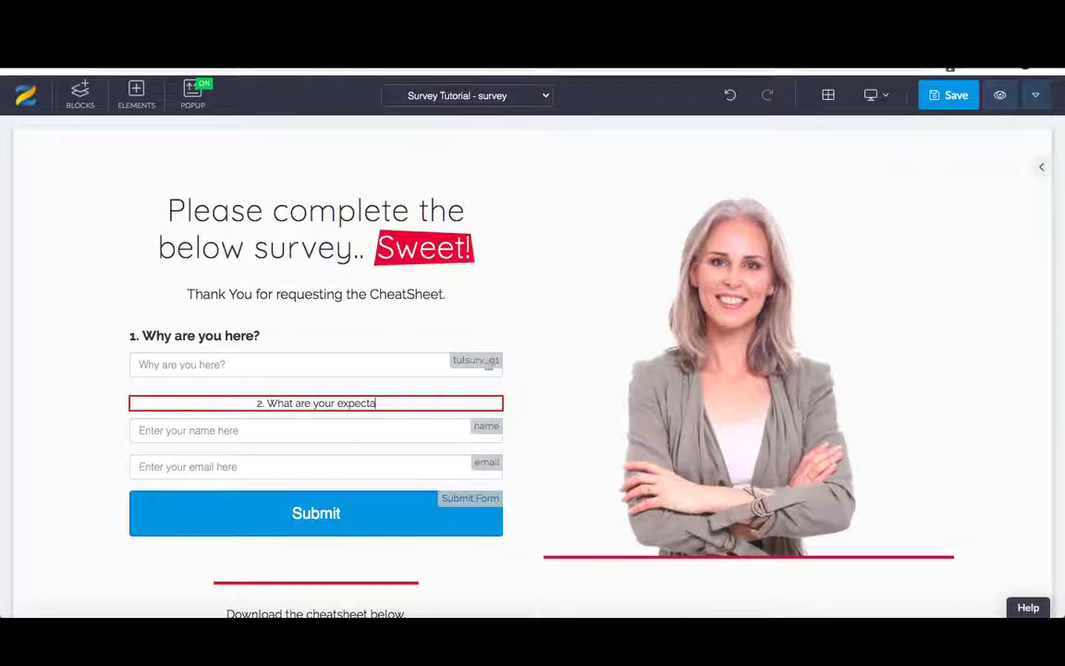
{"action": "type", "text": "tions?"}
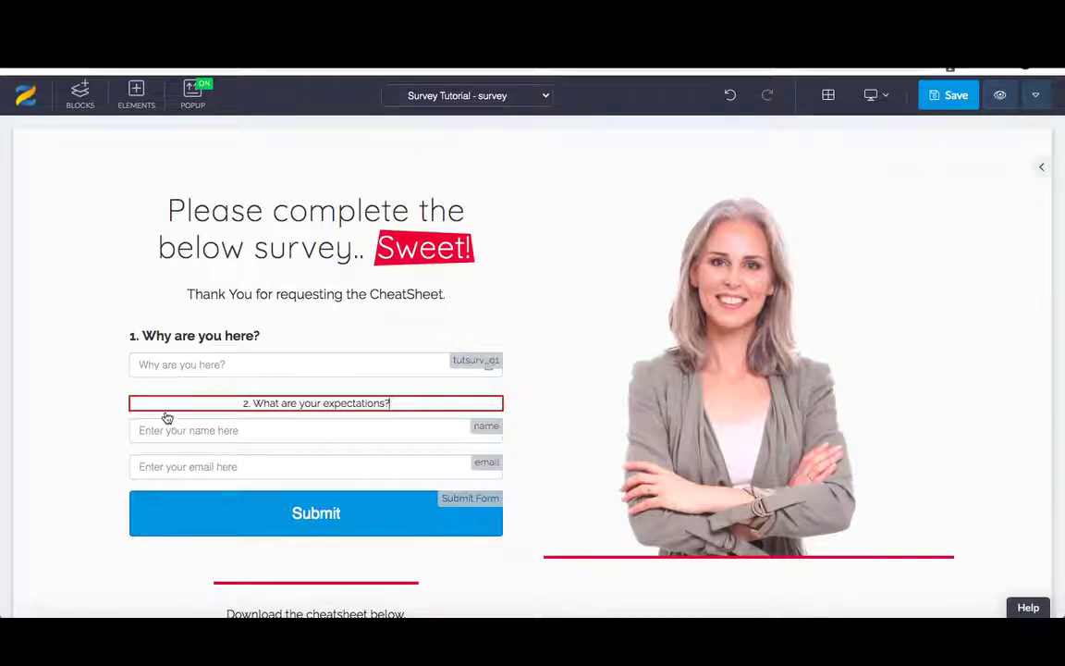
- Make the second question larger, bold and left-aligned
{"action": "left_click_drag", "start_coordinate": [390, 404], "coordinate": [246, 404]}
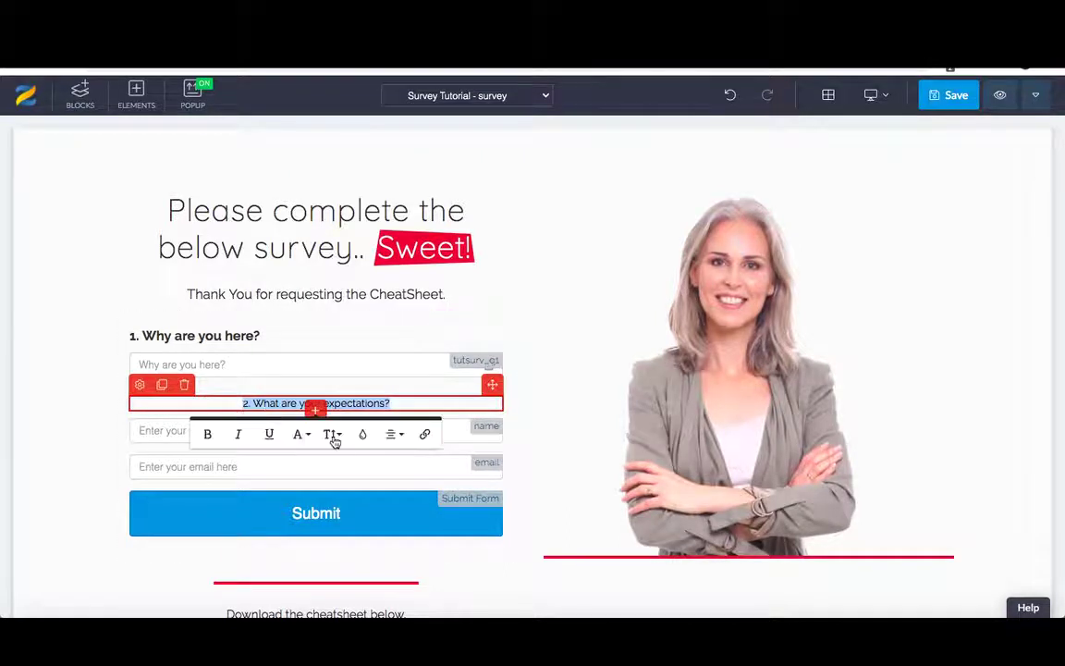
{"action": "left_click", "coordinate": [333, 435]}
{"action": "left_click", "coordinate": [344, 571]}
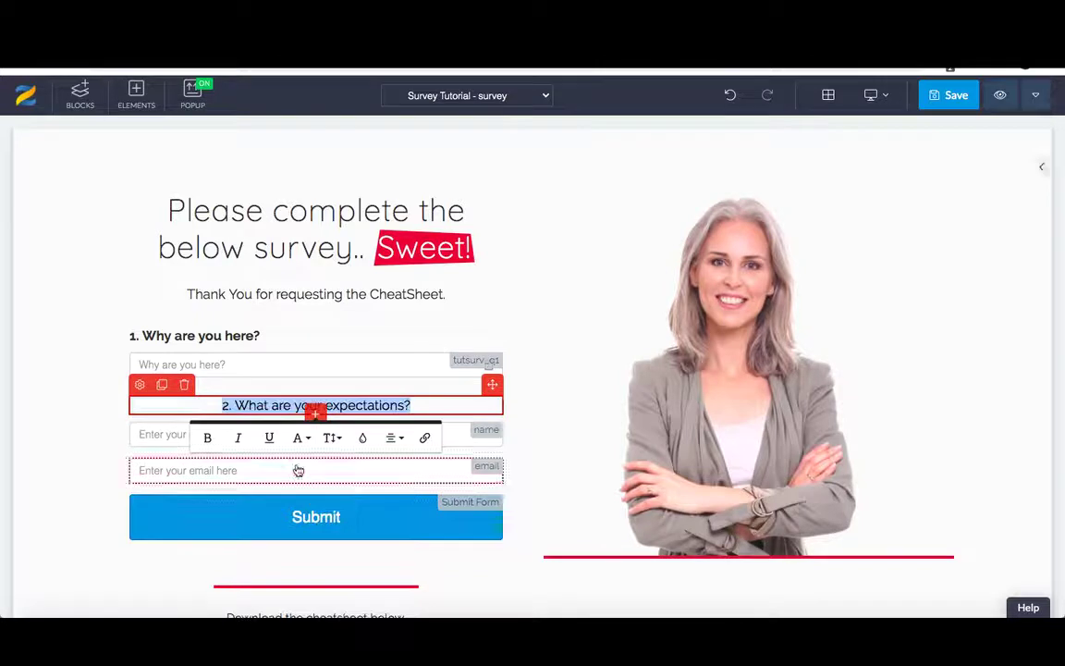
{"action": "left_click", "coordinate": [209, 438]}
{"action": "left_click", "coordinate": [395, 439]}
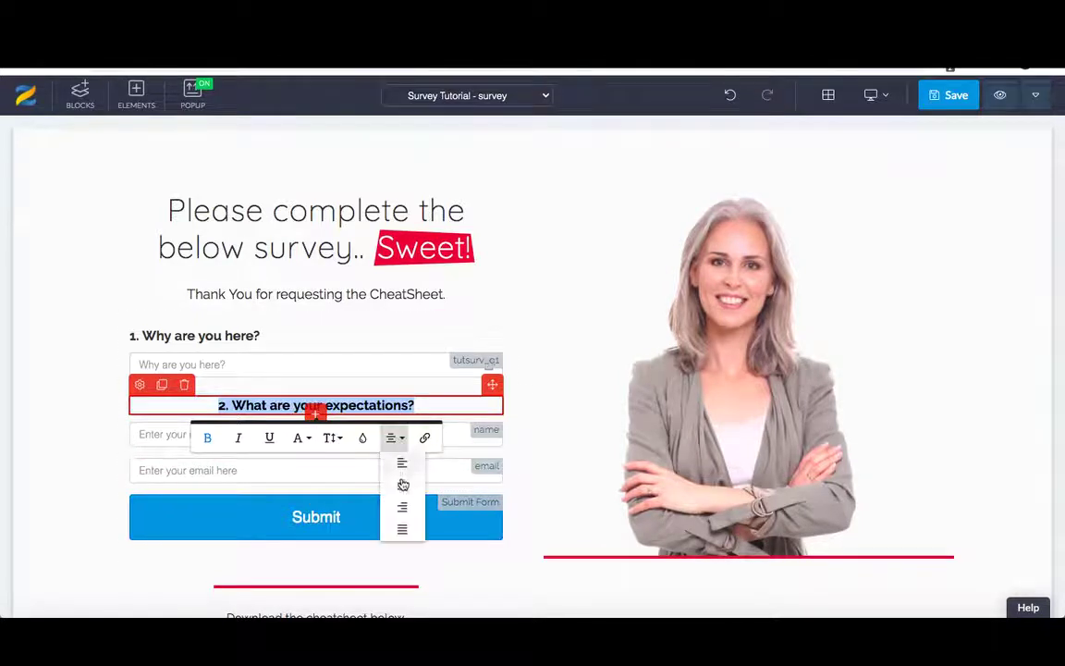
{"action": "left_click", "coordinate": [402, 462]}
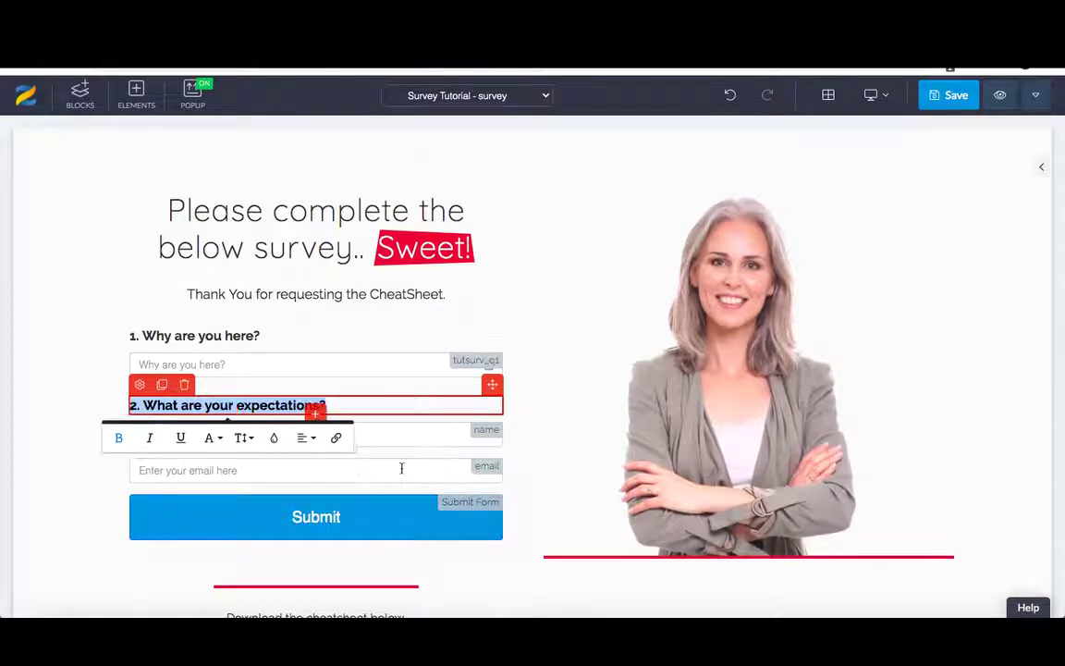
{"action": "left_click", "coordinate": [365, 405]}
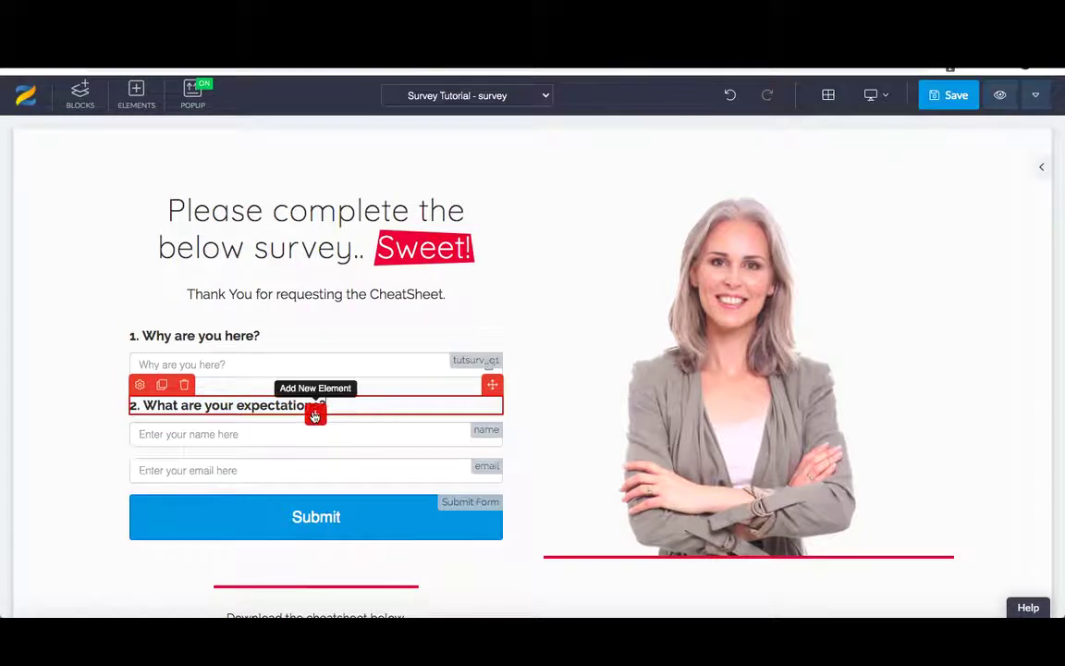
- Insert a required input field below the second question with placeholder 'What are your expectations?'
{"action": "left_click", "coordinate": [315, 413]}
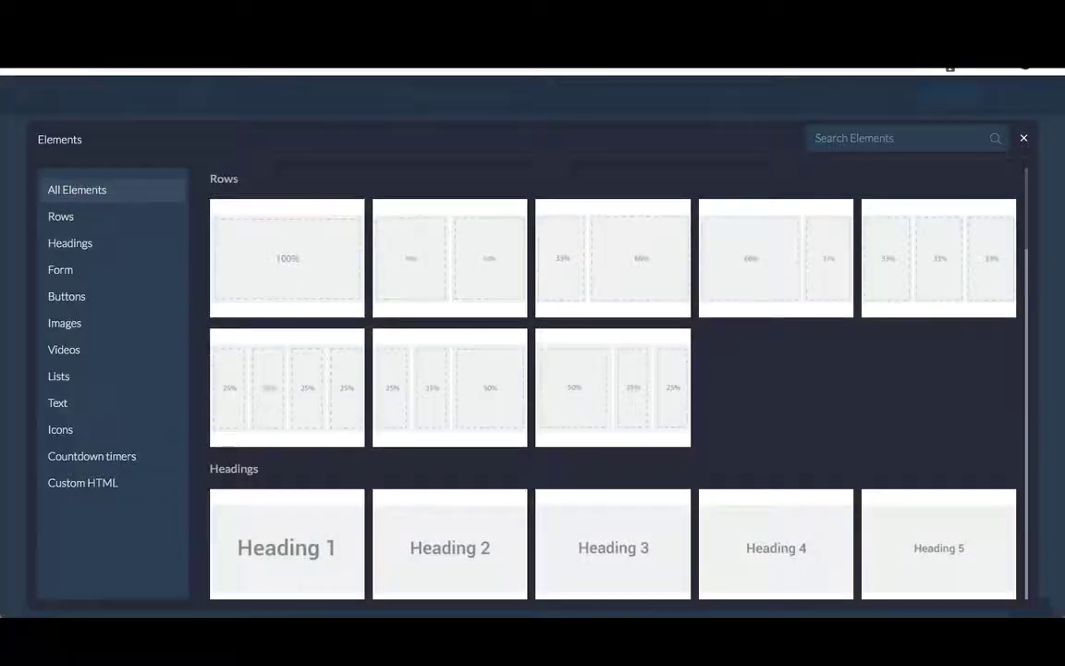
{"action": "type", "text": "input"}
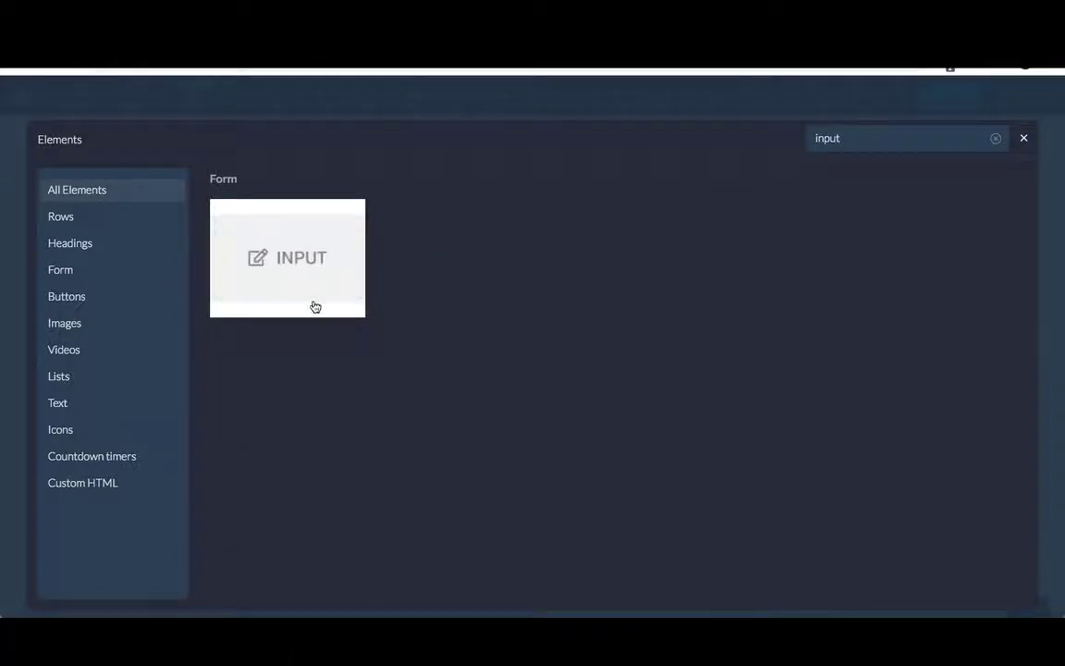
{"action": "left_click", "coordinate": [311, 304]}
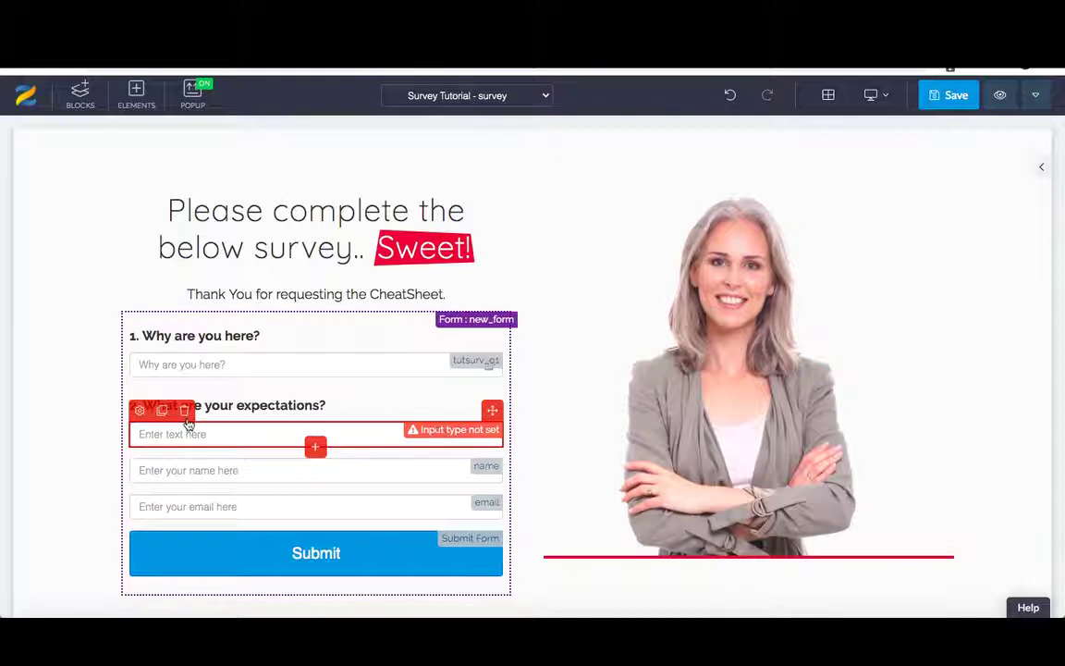
{"action": "left_click", "coordinate": [139, 412]}
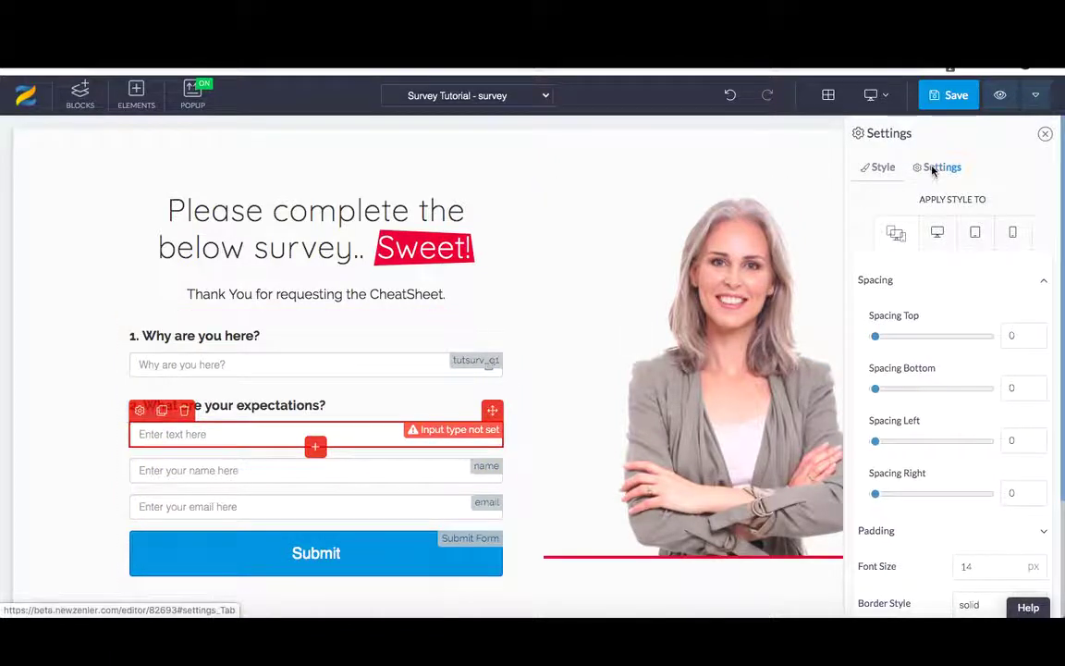
{"action": "left_click", "coordinate": [935, 168]}
{"action": "left_click_drag", "start_coordinate": [1025, 208], "coordinate": [964, 209]}
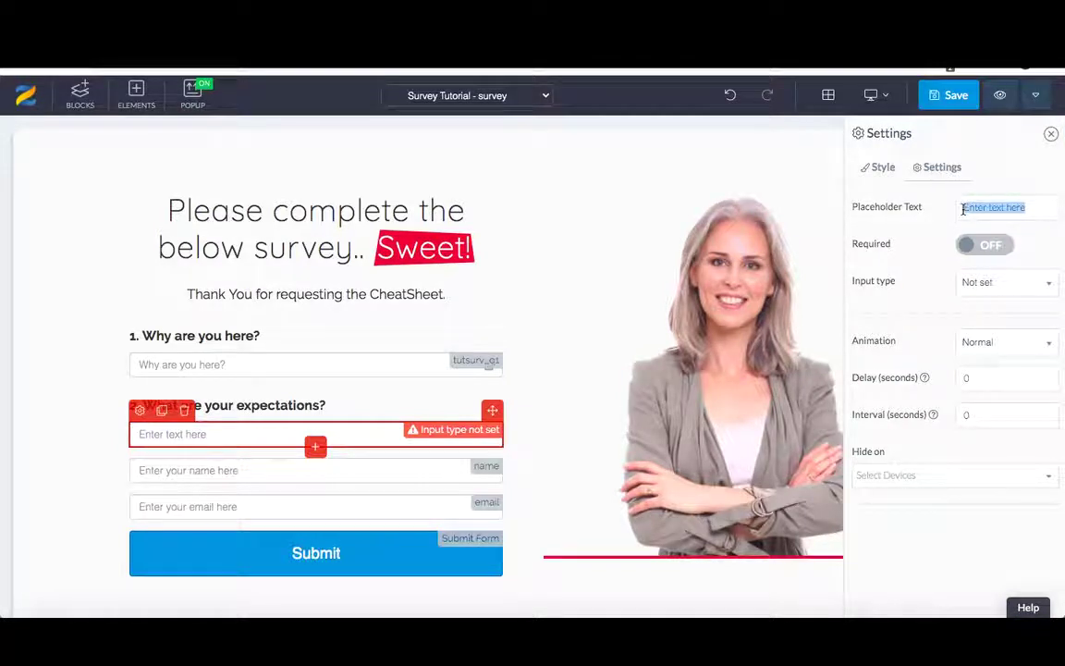
{"action": "type", "text": "What"}
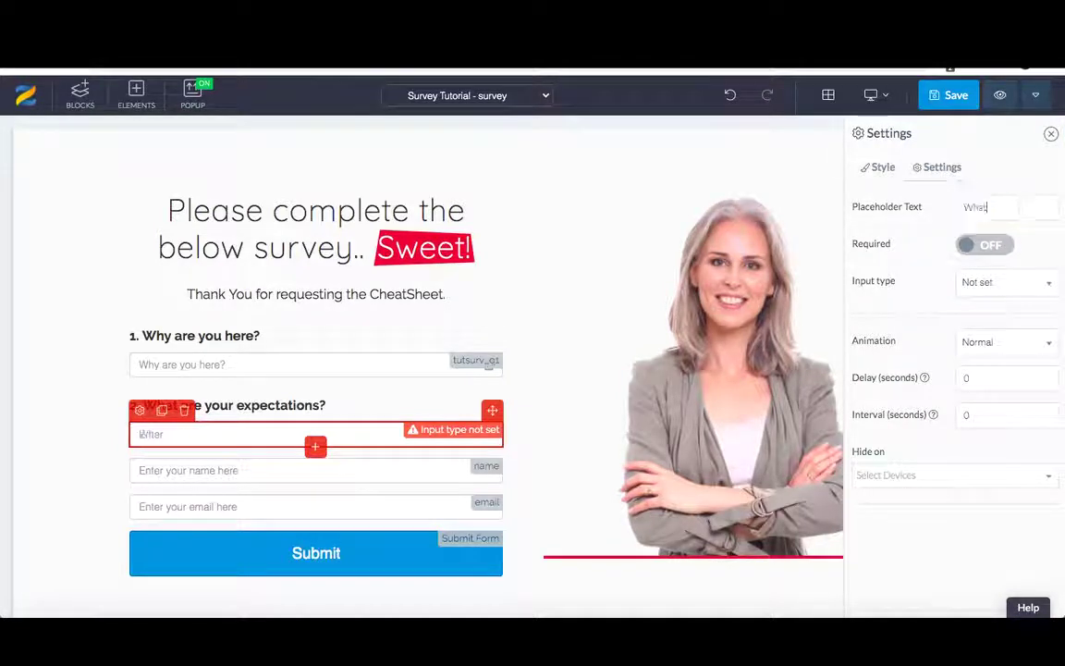
{"action": "type", "text": " are your expectations?"}
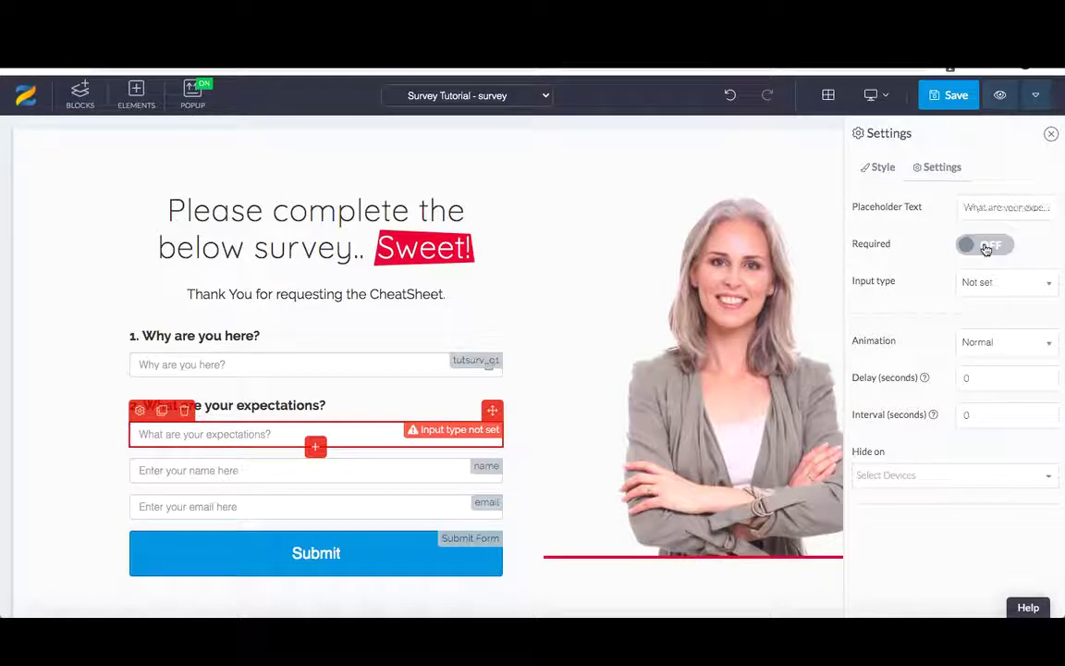
{"action": "left_click", "coordinate": [987, 246]}
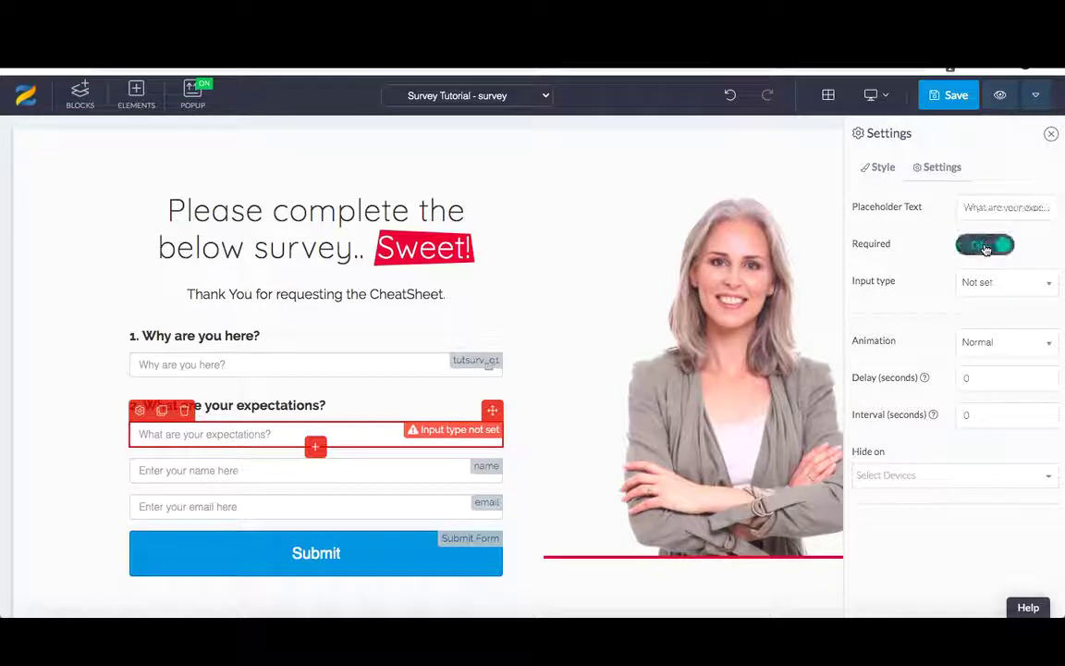
- Set the field's input type to Custom Type named tutsurv_q2 and save the survey page
{"action": "left_click", "coordinate": [989, 283]}
{"action": "scroll", "coordinate": [1003, 404], "scroll_direction": "down", "scroll_amount": 2}
{"action": "left_click", "coordinate": [997, 457]}
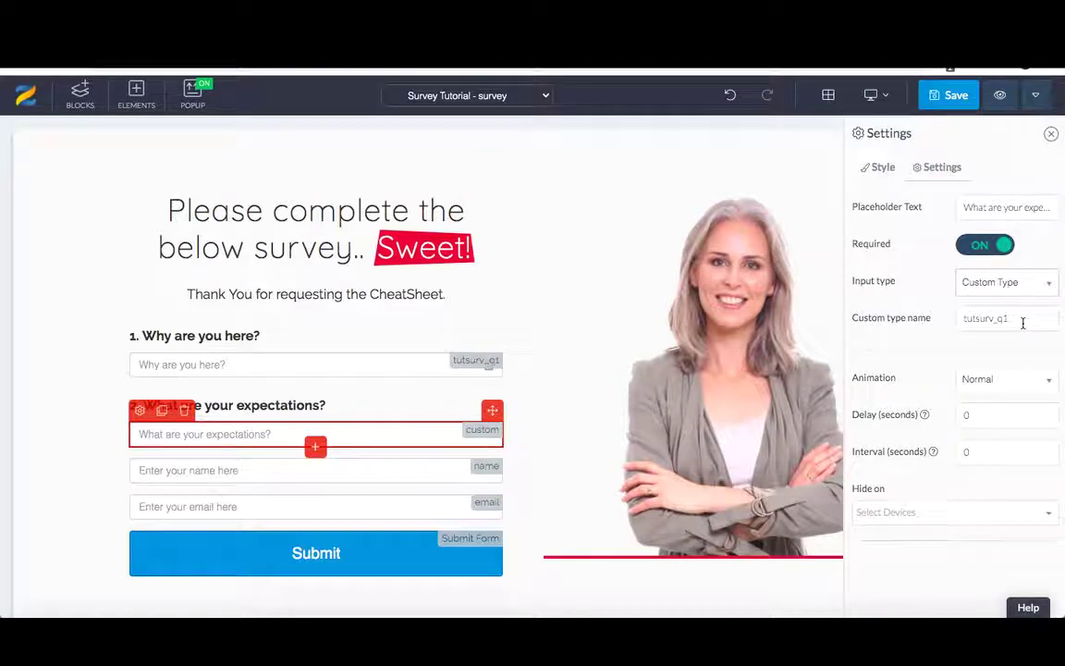
{"action": "left_click", "coordinate": [1015, 317]}
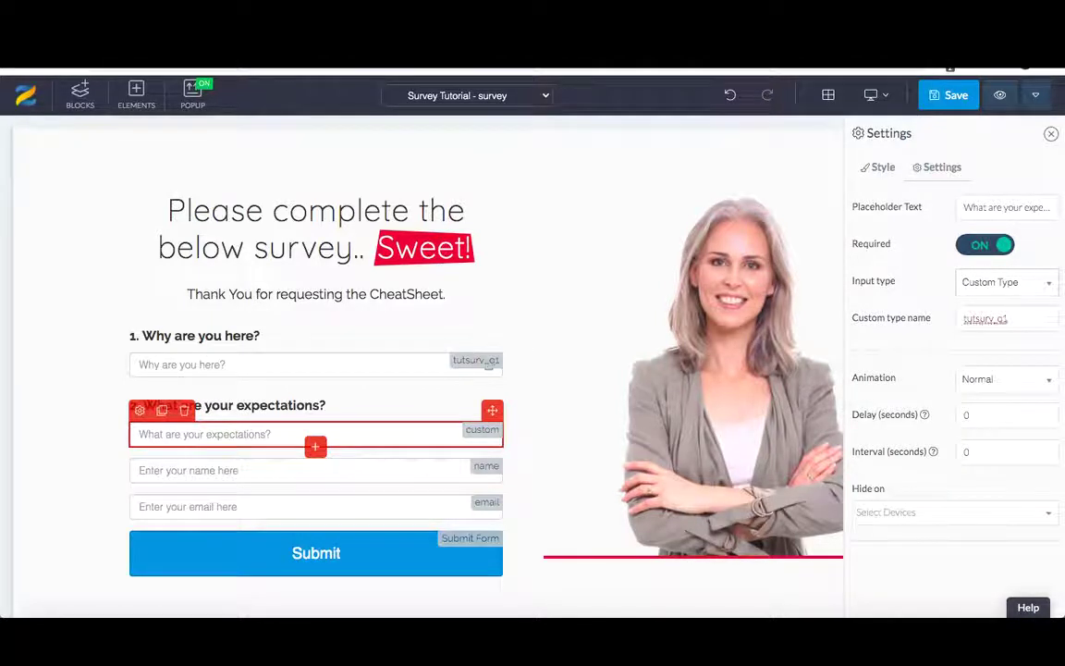
{"action": "key", "text": "BackSpace"}
{"action": "type", "text": "2"}
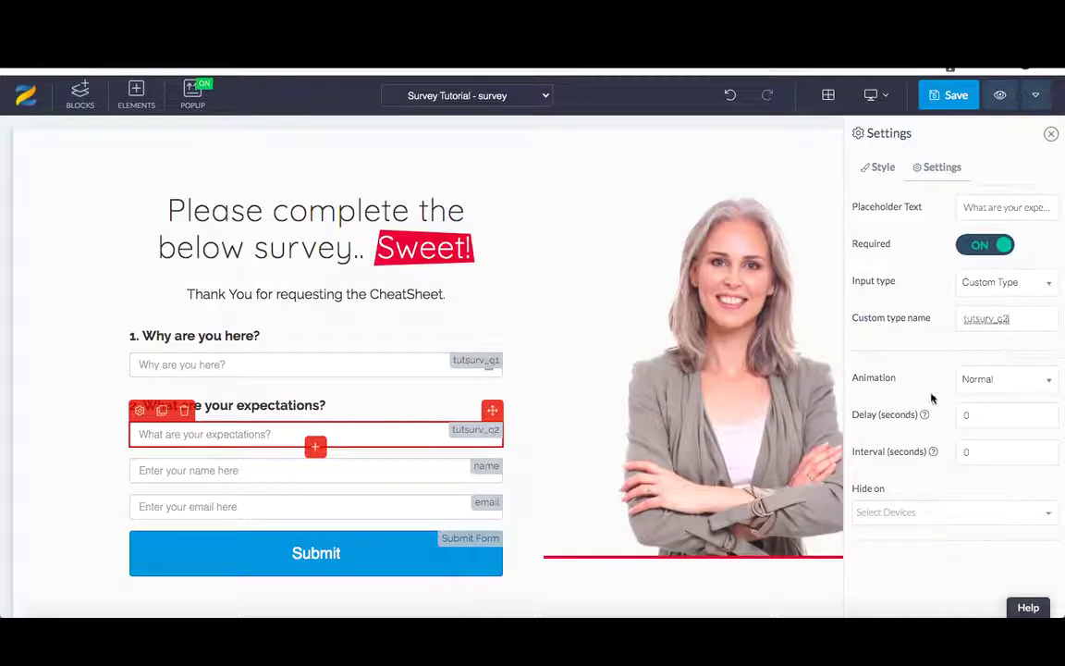
{"action": "left_click", "coordinate": [948, 96]}
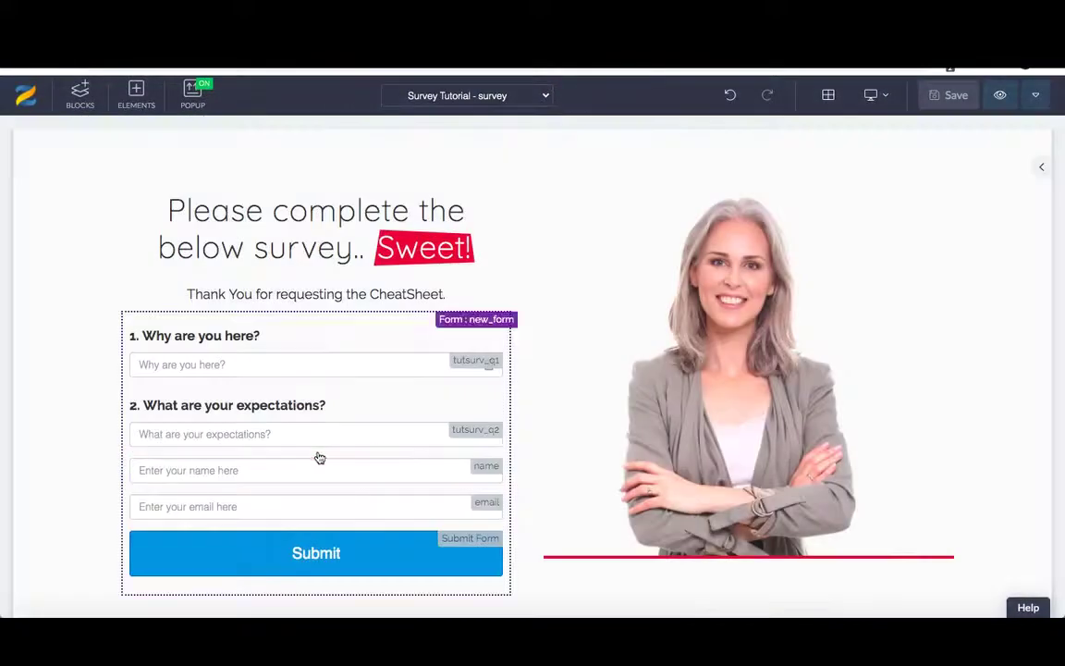
- Insert a text paragraph below the expectations field reading '3. What is your occupation?'
{"action": "left_click", "coordinate": [304, 446]}
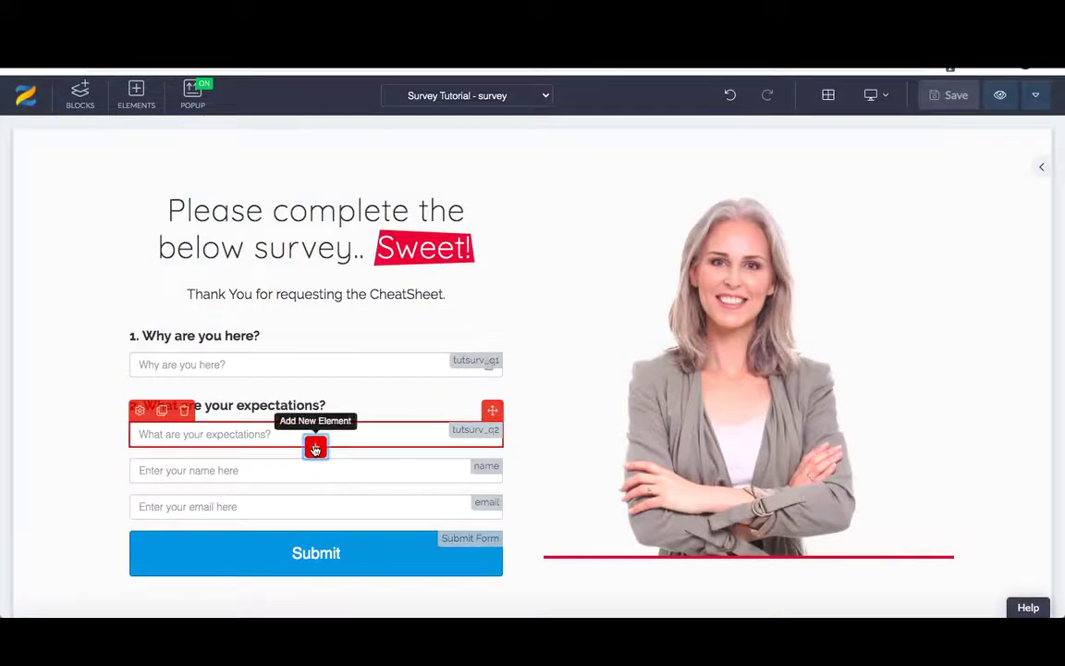
{"action": "left_click", "coordinate": [314, 448]}
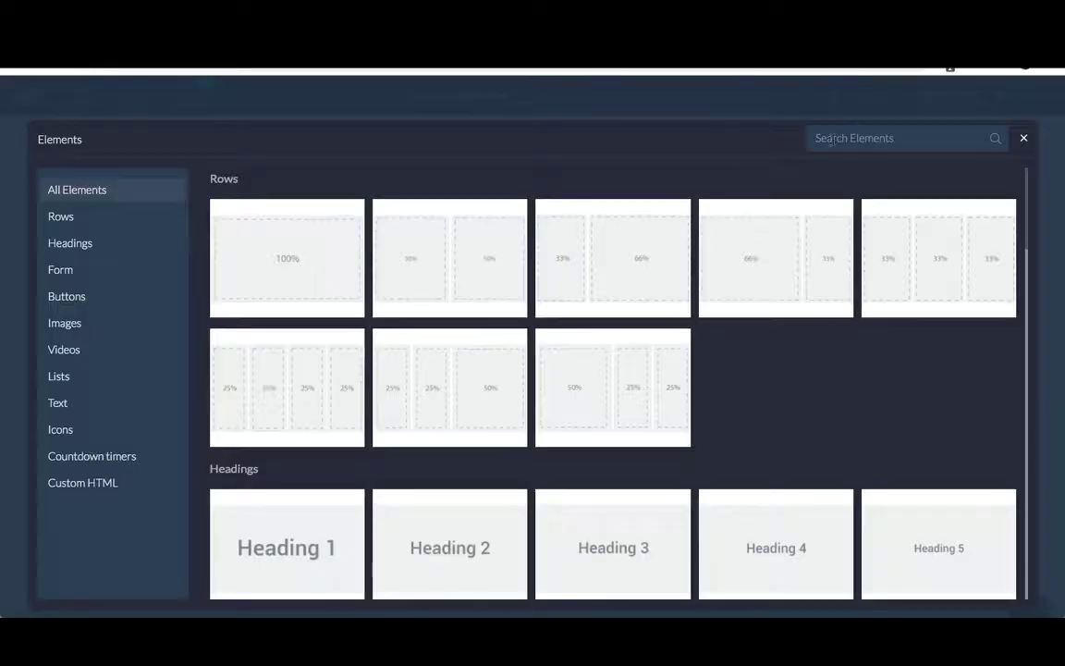
{"action": "left_click", "coordinate": [833, 139]}
{"action": "type", "text": "text"}
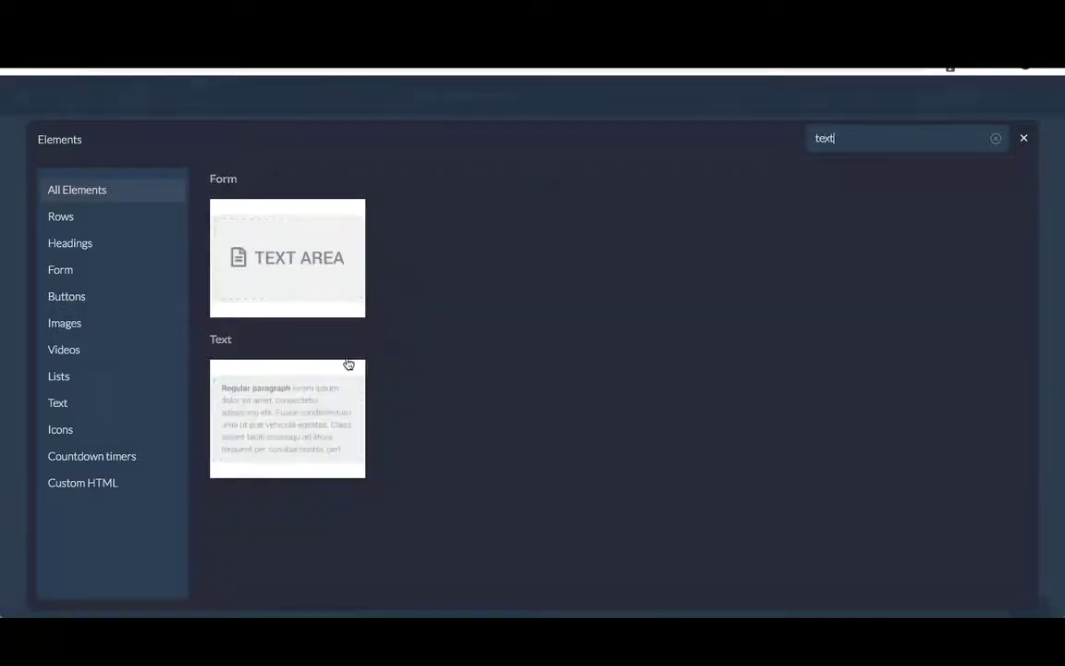
{"action": "left_click", "coordinate": [343, 395]}
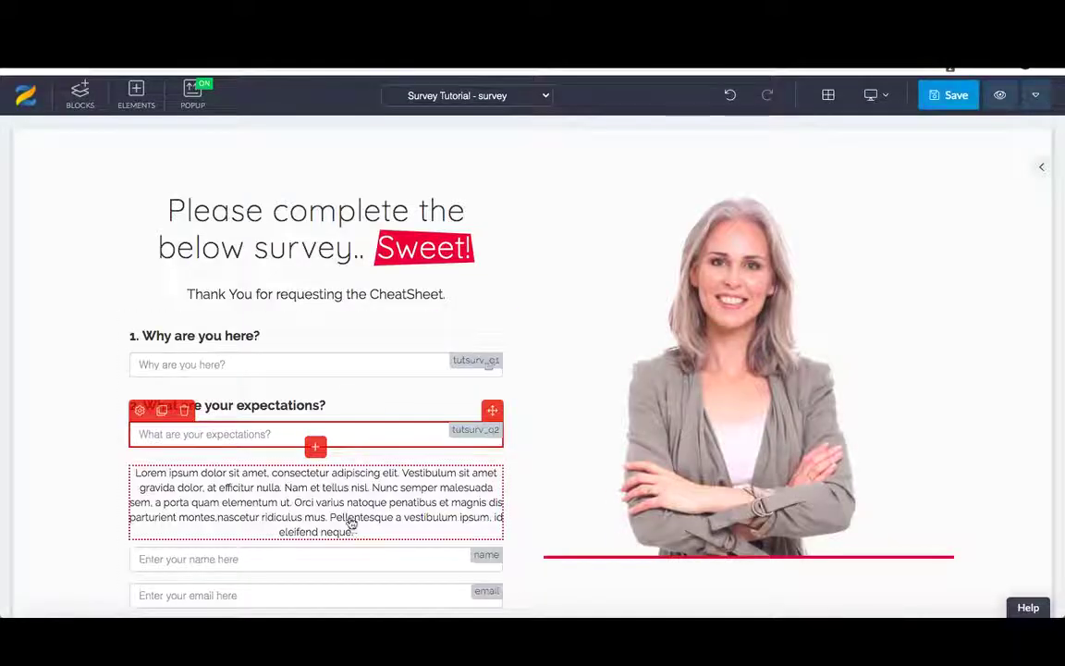
{"action": "left_click", "coordinate": [359, 535]}
{"action": "left_click_drag", "start_coordinate": [359, 535], "coordinate": [135, 473]}
{"action": "type", "text": "3"}
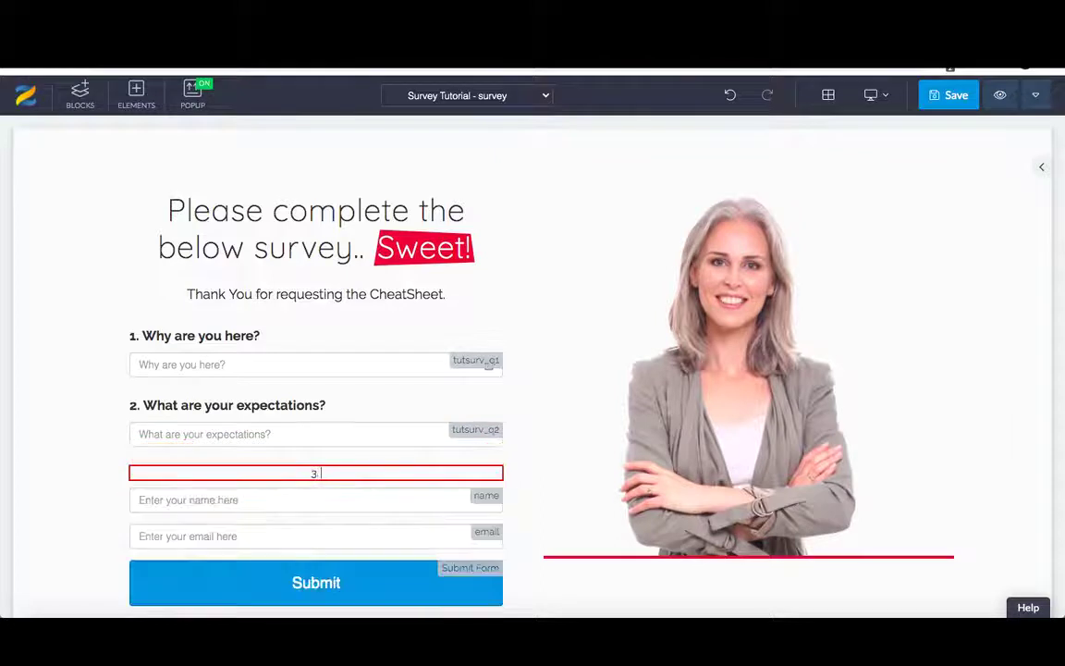
{"action": "type", "text": ". What is you"}
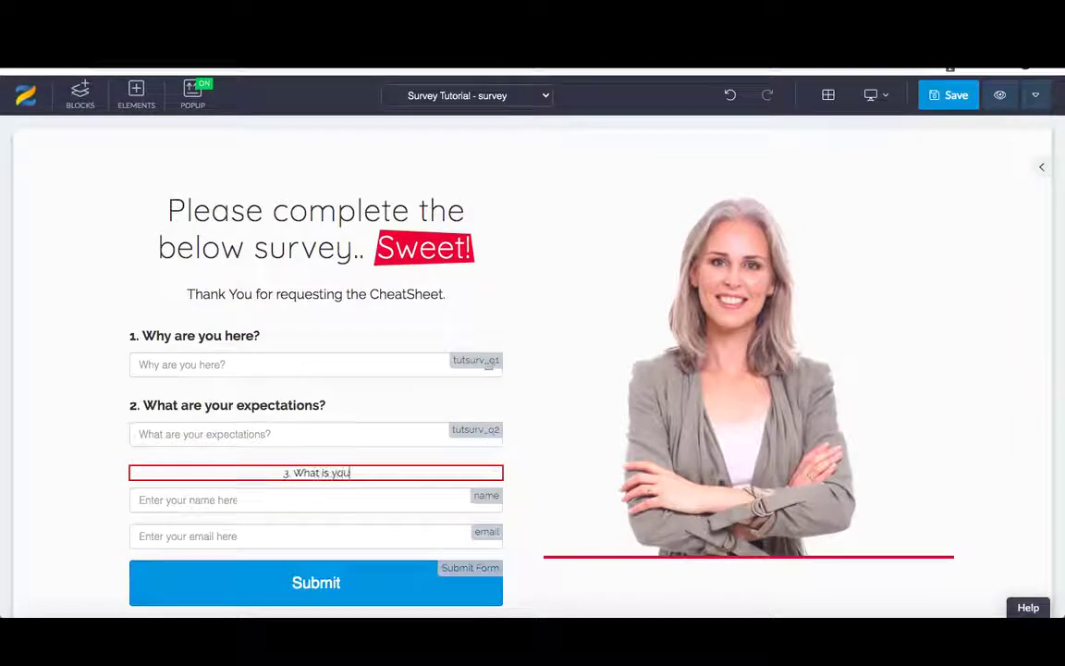
{"action": "type", "text": "r occupation"}
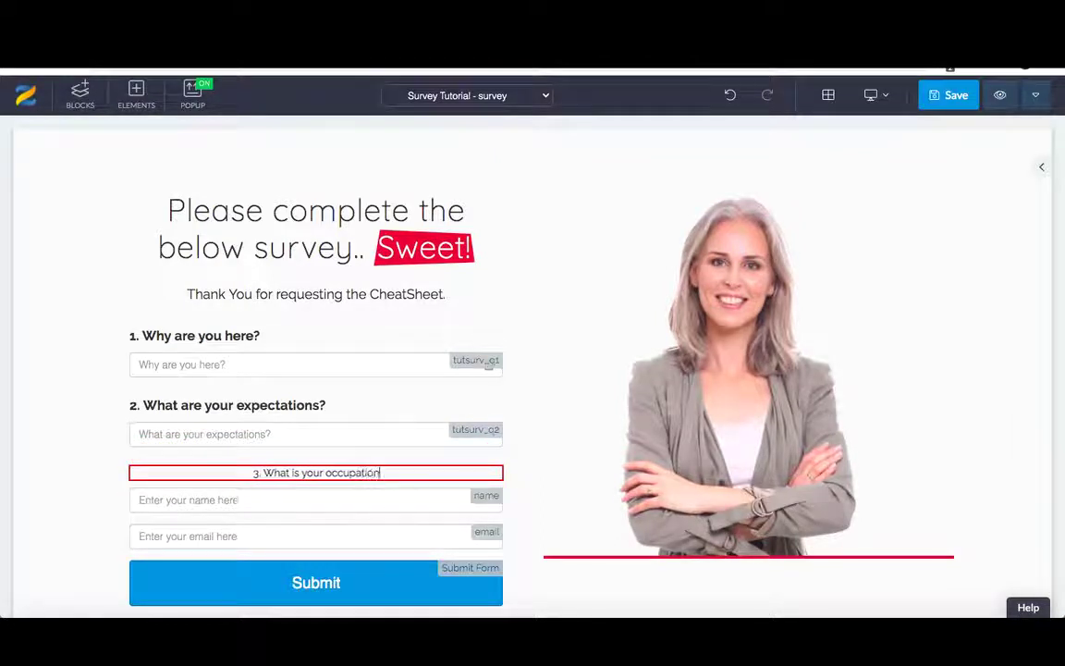
{"action": "type", "text": "?"}
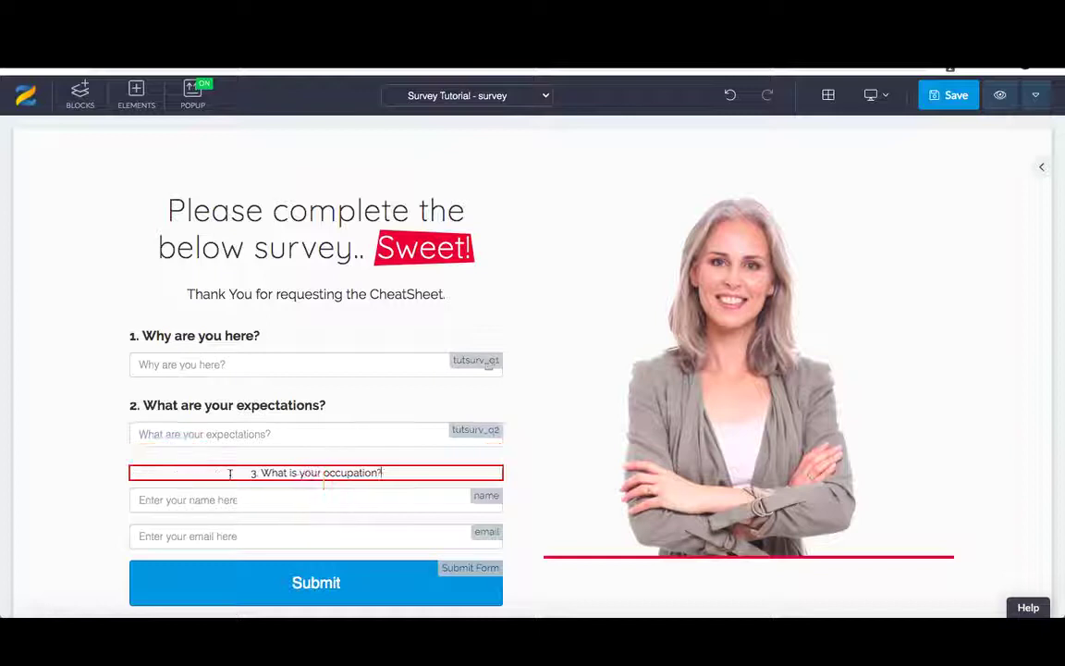
- Format the question text at size 18, bold and left-aligned
{"action": "left_click_drag", "start_coordinate": [383, 473], "coordinate": [248, 473]}
{"action": "left_click", "coordinate": [331, 505]}
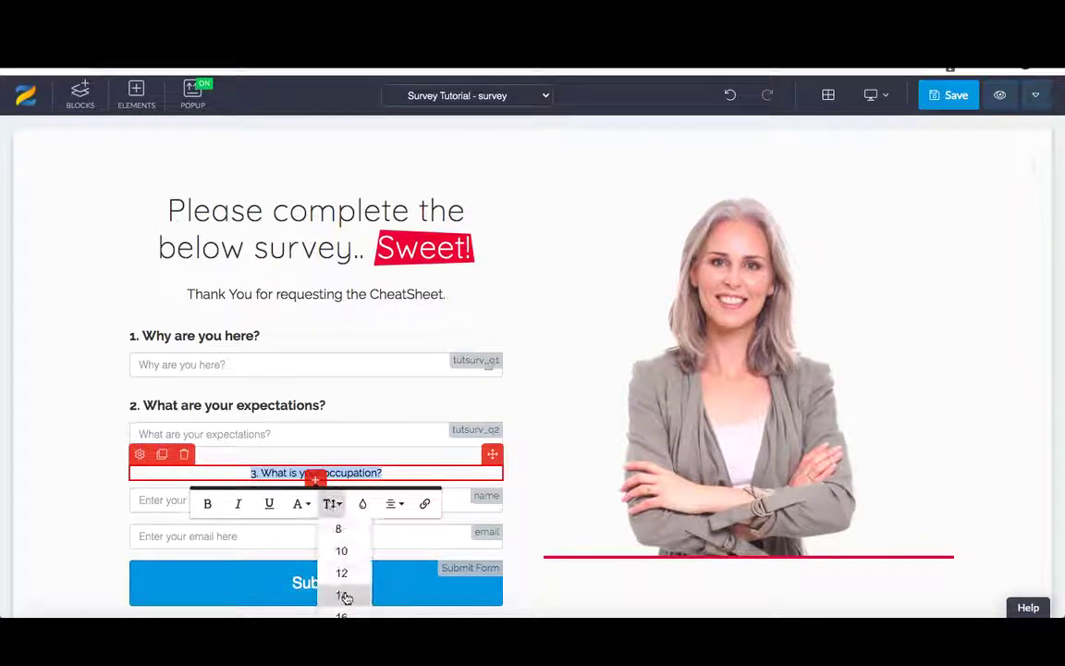
{"action": "scroll", "coordinate": [345, 595], "scroll_direction": "down", "scroll_amount": 2}
{"action": "left_click", "coordinate": [341, 586]}
{"action": "left_click", "coordinate": [207, 504]}
{"action": "left_click", "coordinate": [393, 510]}
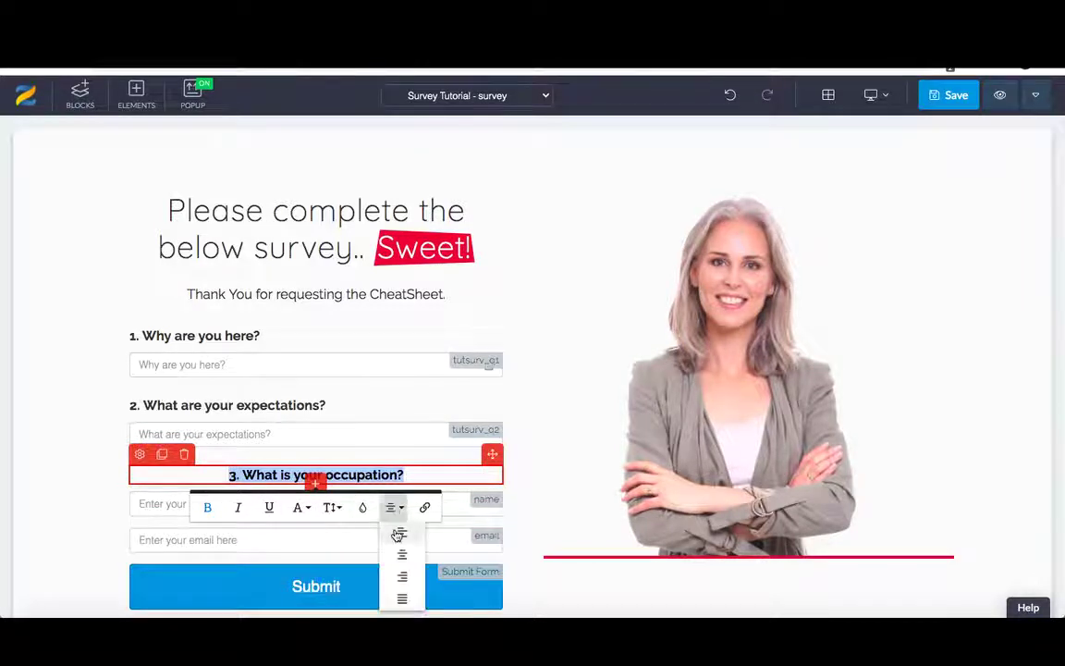
{"action": "left_click", "coordinate": [400, 533]}
{"action": "left_click", "coordinate": [379, 475]}
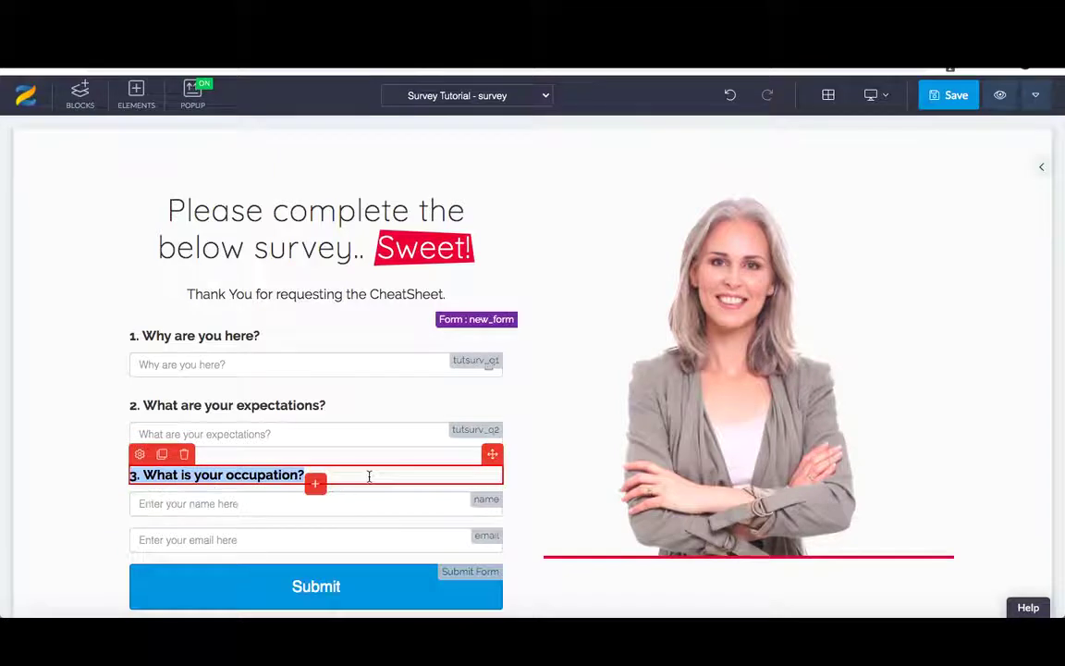
- Insert a dropdown field under question 3 from the element library
{"action": "left_click", "coordinate": [314, 485]}
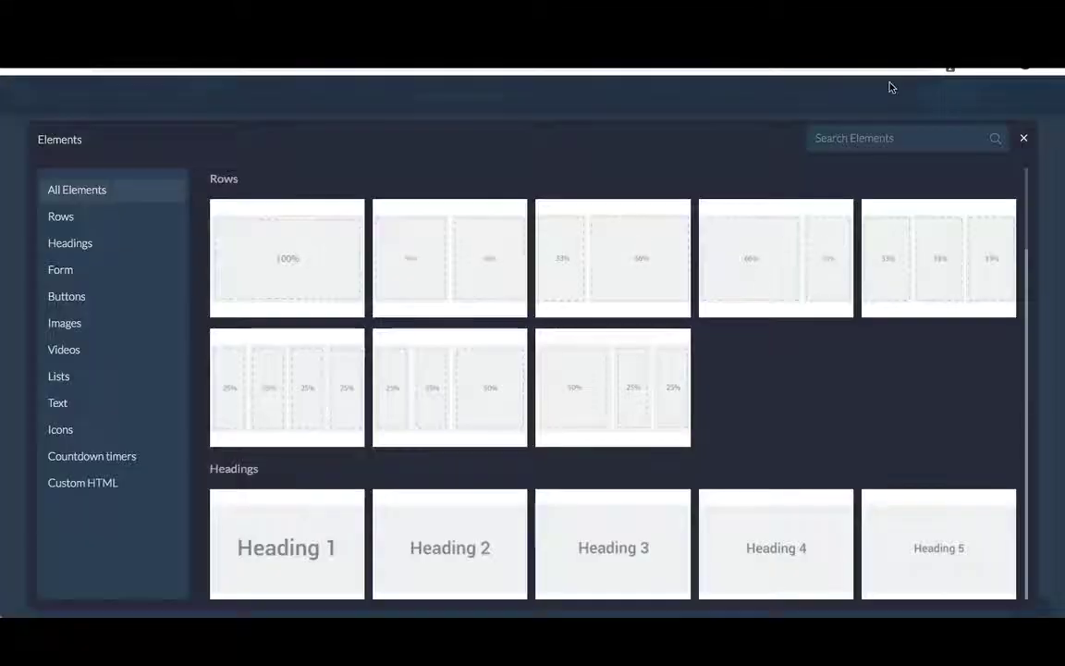
{"action": "left_click", "coordinate": [835, 138]}
{"action": "type", "text": "dropdown"}
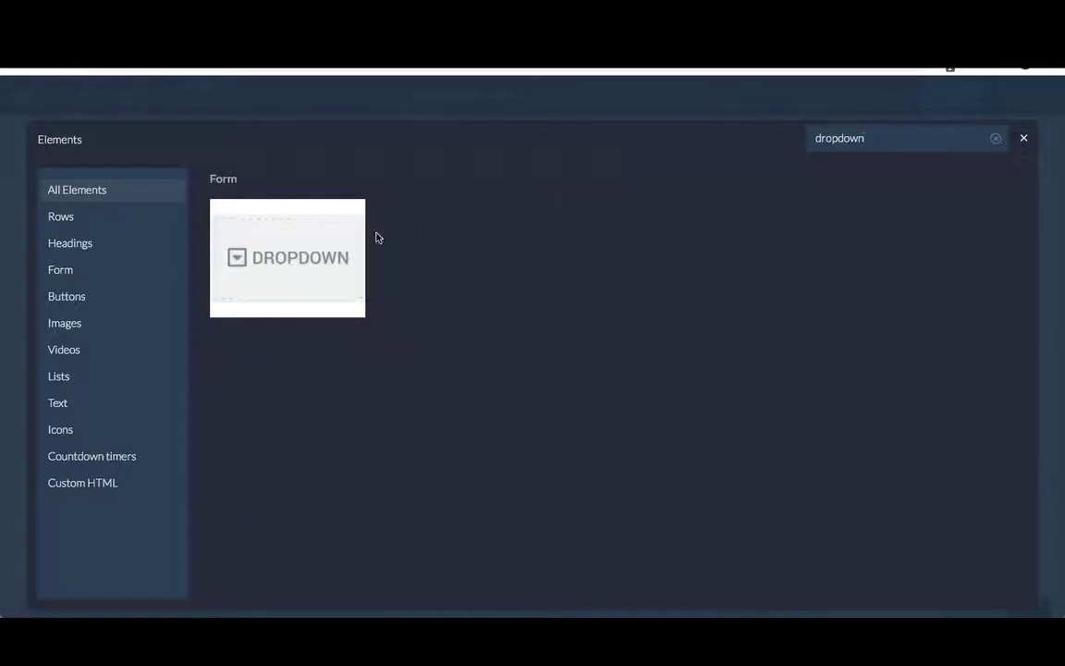
{"action": "left_click", "coordinate": [314, 256]}
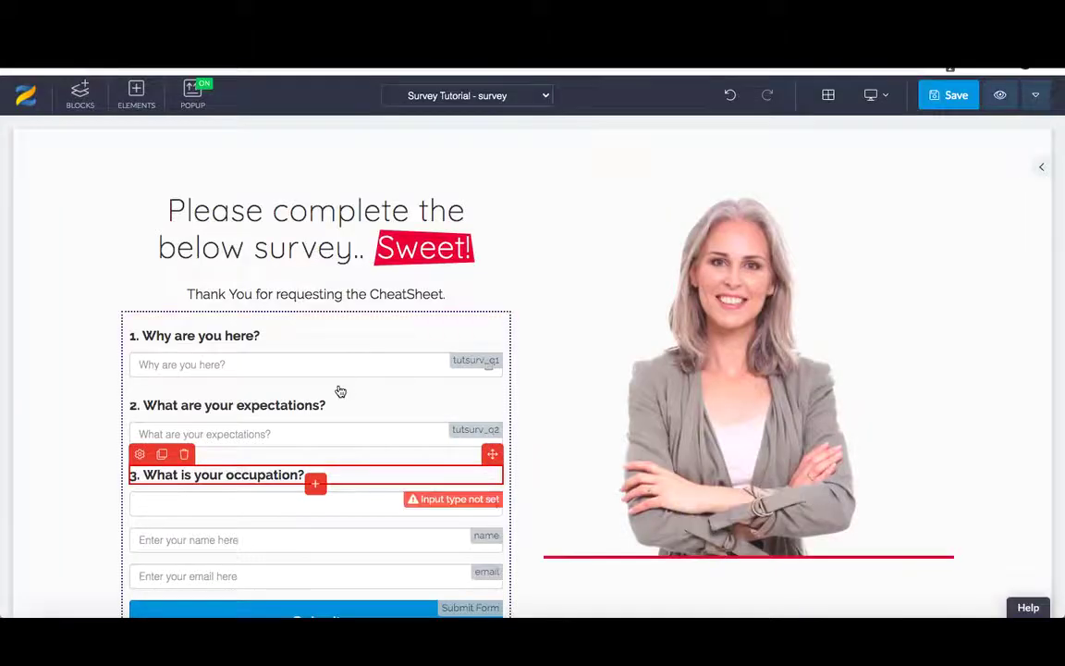
{"action": "scroll", "coordinate": [340, 390], "scroll_direction": "down", "scroll_amount": 1}
{"action": "left_click", "coordinate": [259, 463]}
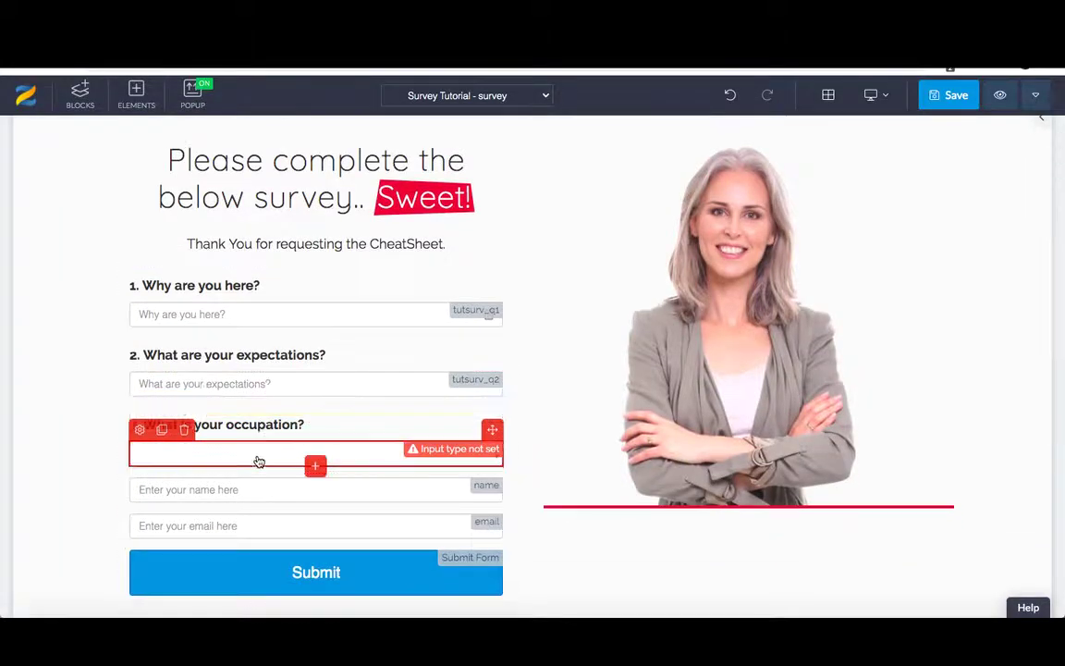
- Make the dropdown required with Custom options input type named tutserv_q3
{"action": "left_click", "coordinate": [140, 431]}
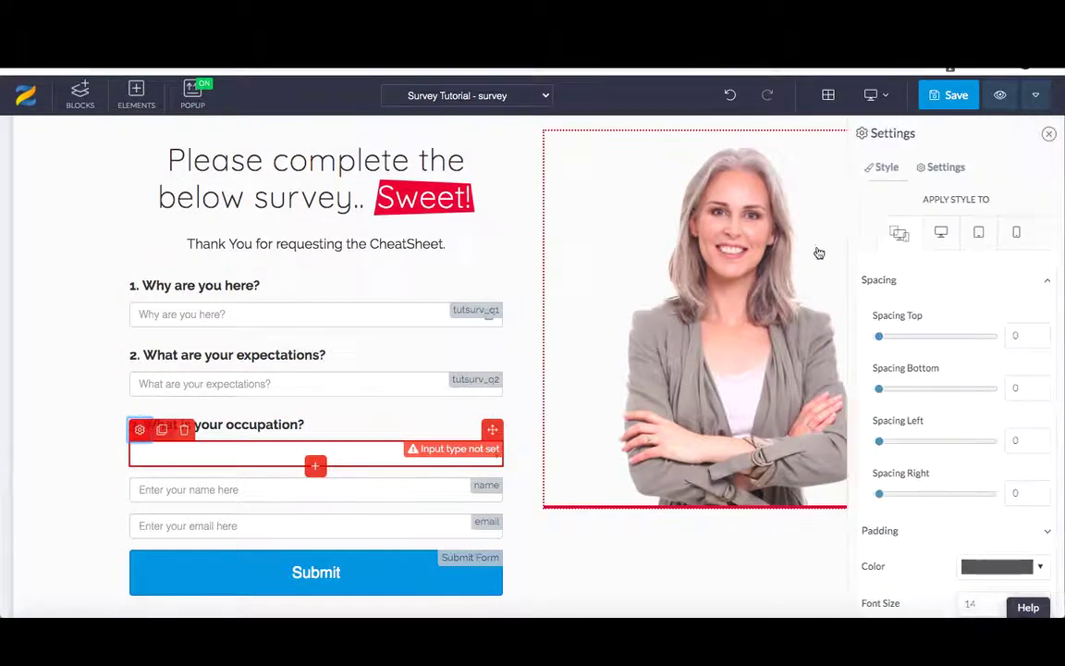
{"action": "left_click", "coordinate": [940, 170]}
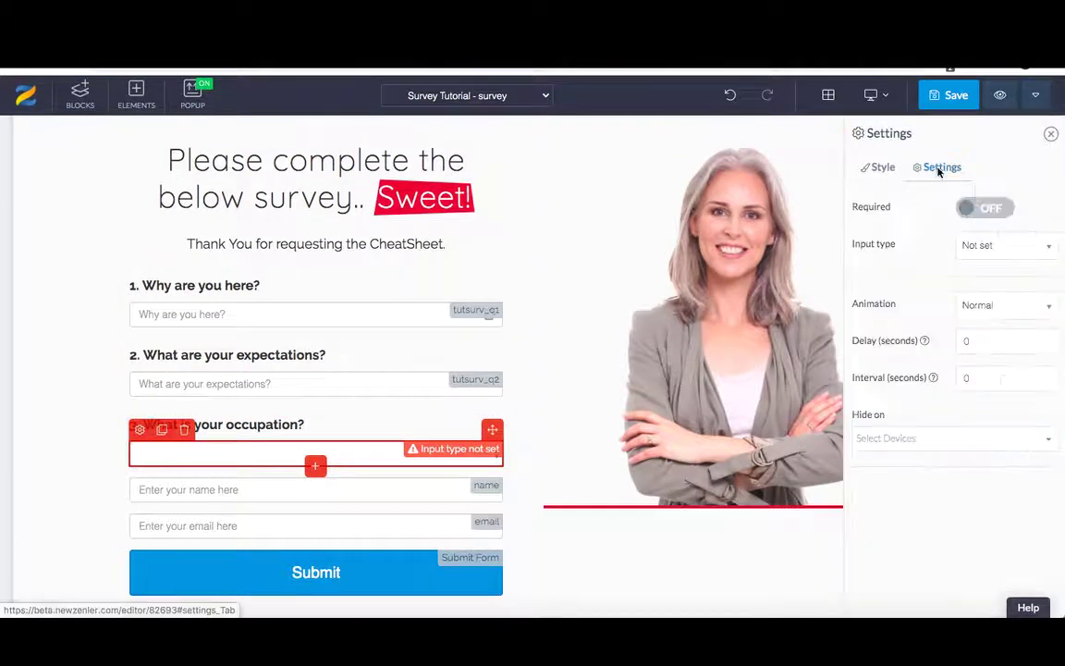
{"action": "left_click", "coordinate": [983, 212]}
{"action": "left_click", "coordinate": [1000, 246]}
{"action": "left_click", "coordinate": [1000, 300]}
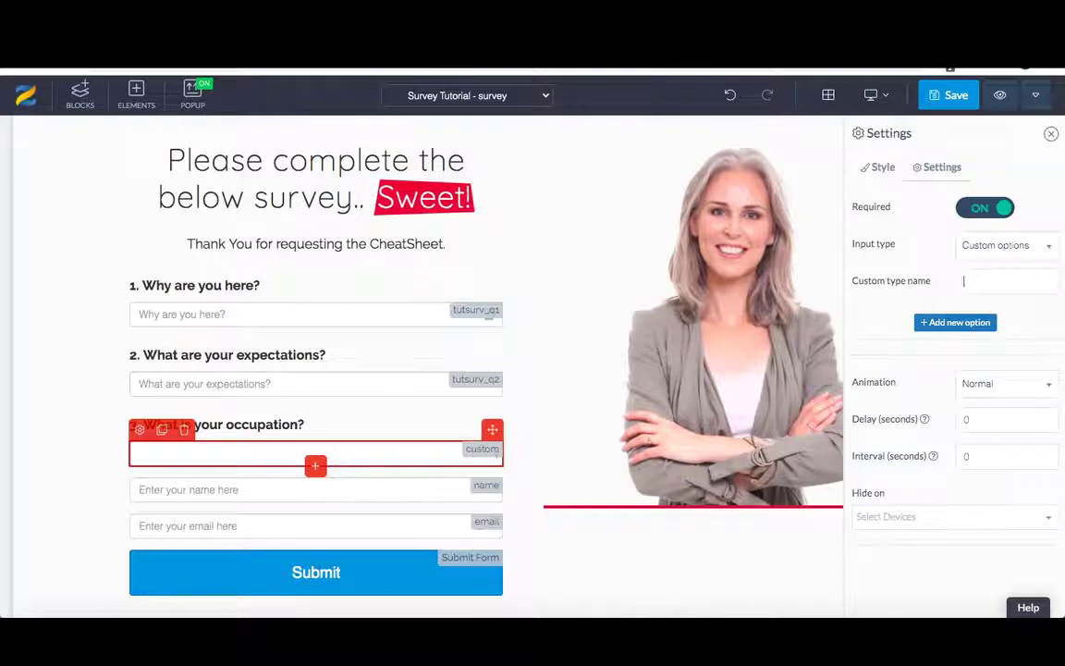
{"action": "type", "text": "tutserv_"}
{"action": "type", "text": "q3"}
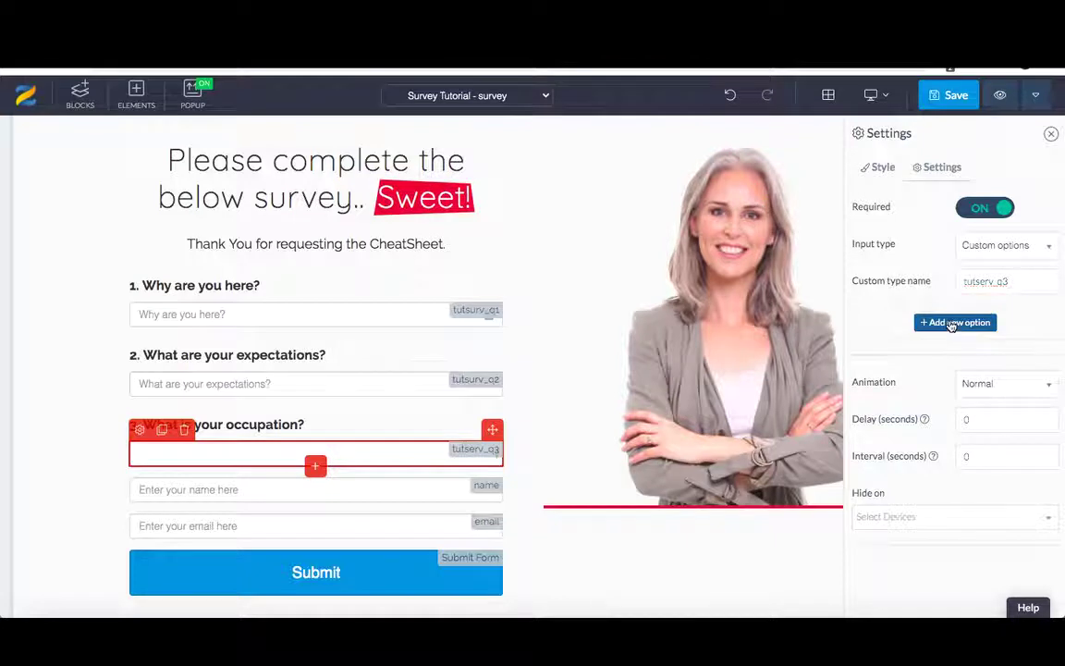
{"action": "left_click", "coordinate": [952, 324]}
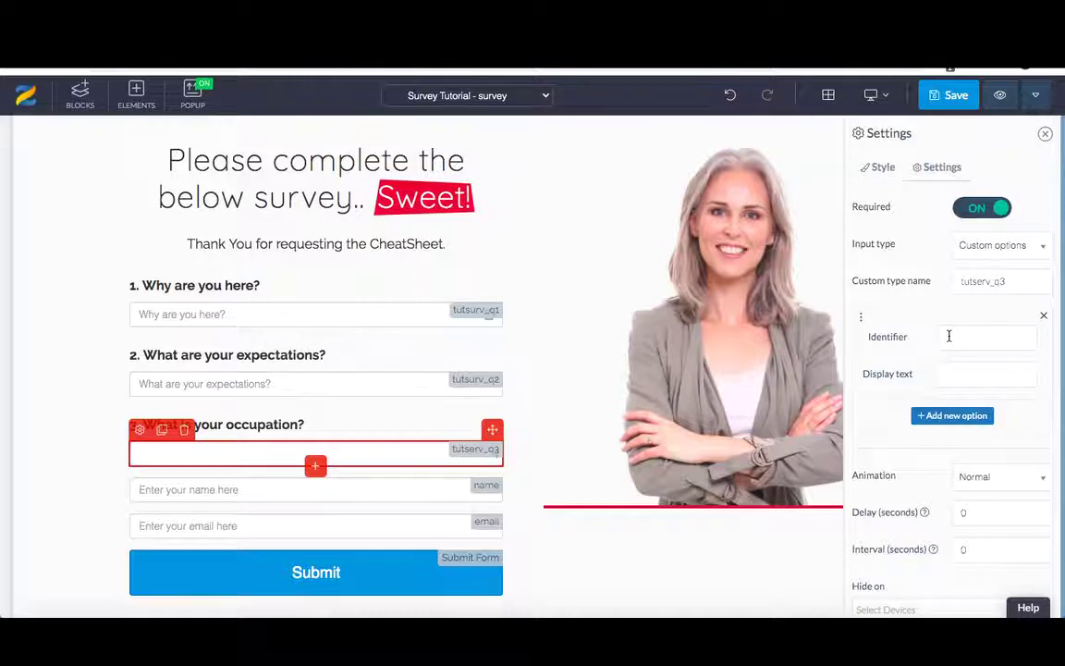
{"action": "left_click", "coordinate": [949, 336]}
{"action": "type", "text": "SALES"}
{"action": "left_click", "coordinate": [978, 377]}
{"action": "type", "text": "Sales"}
{"action": "left_click", "coordinate": [956, 415]}
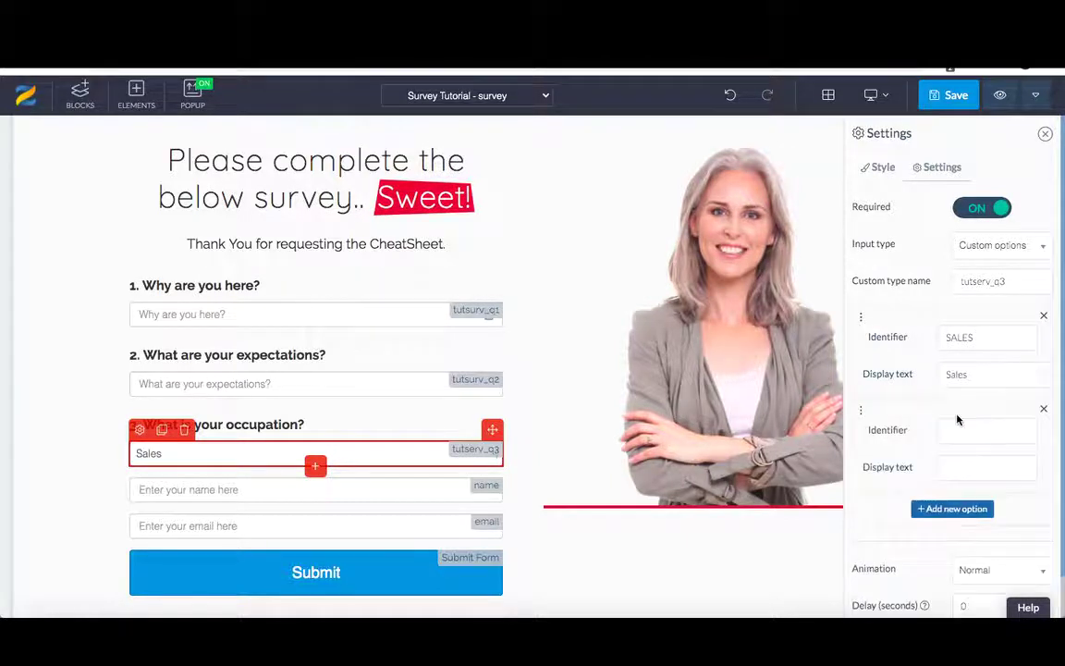
{"action": "left_click", "coordinate": [949, 430]}
{"action": "type", "text": "DEVELOPER"}
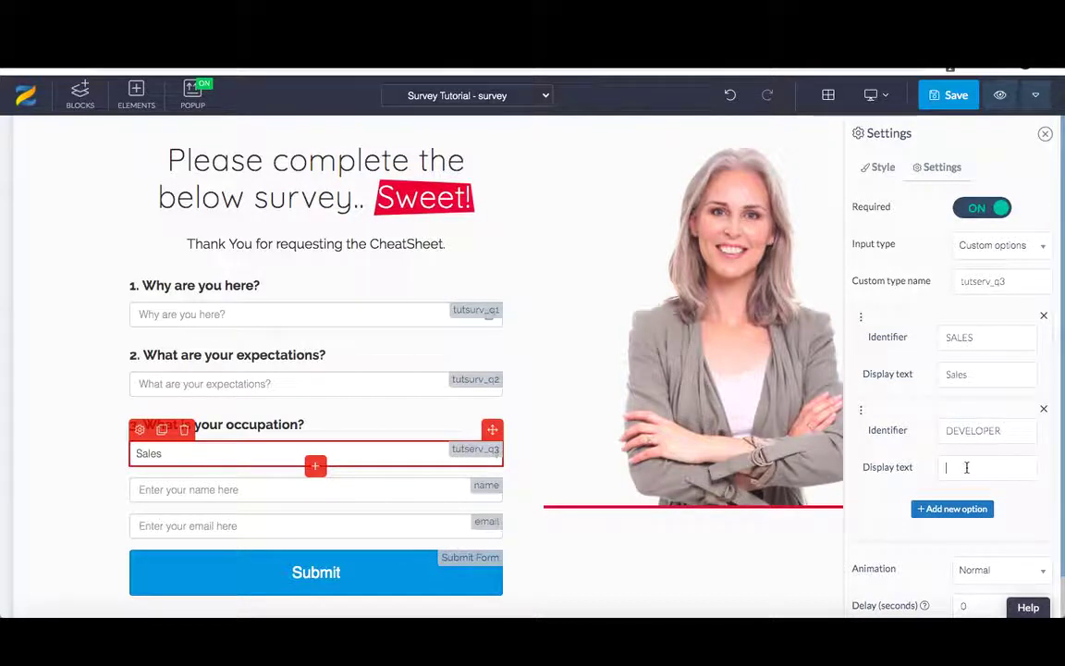
{"action": "left_click", "coordinate": [967, 467]}
{"action": "type", "text": "Developer"}
{"action": "left_click", "coordinate": [956, 509]}
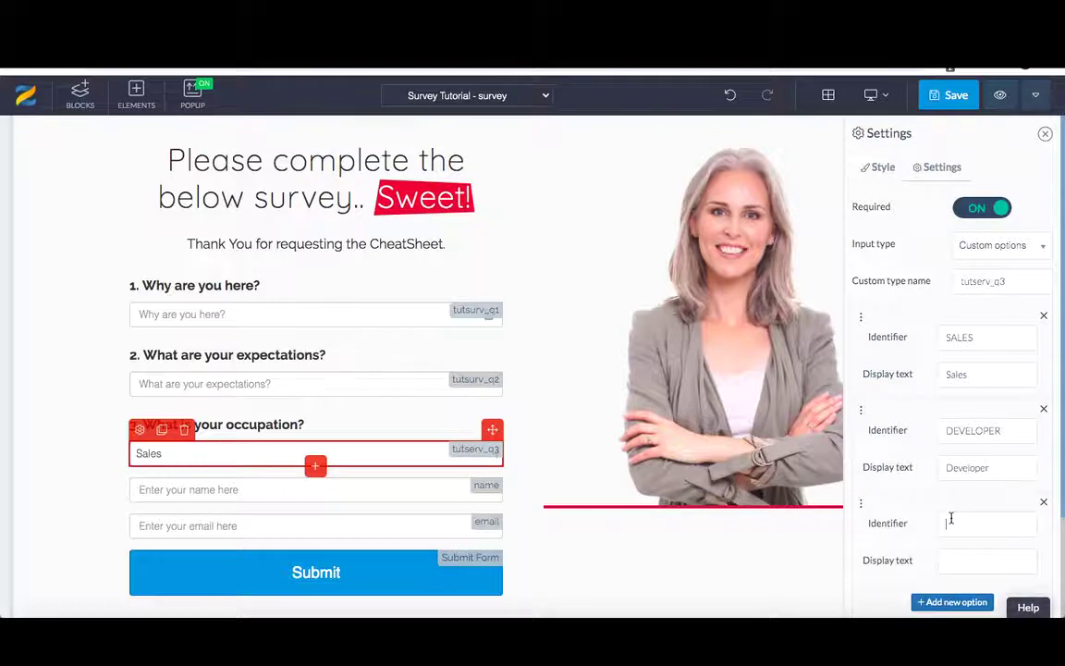
{"action": "type", "text": "Manager"}
{"action": "left_click", "coordinate": [963, 558]}
{"action": "type", "text": "Manager"}
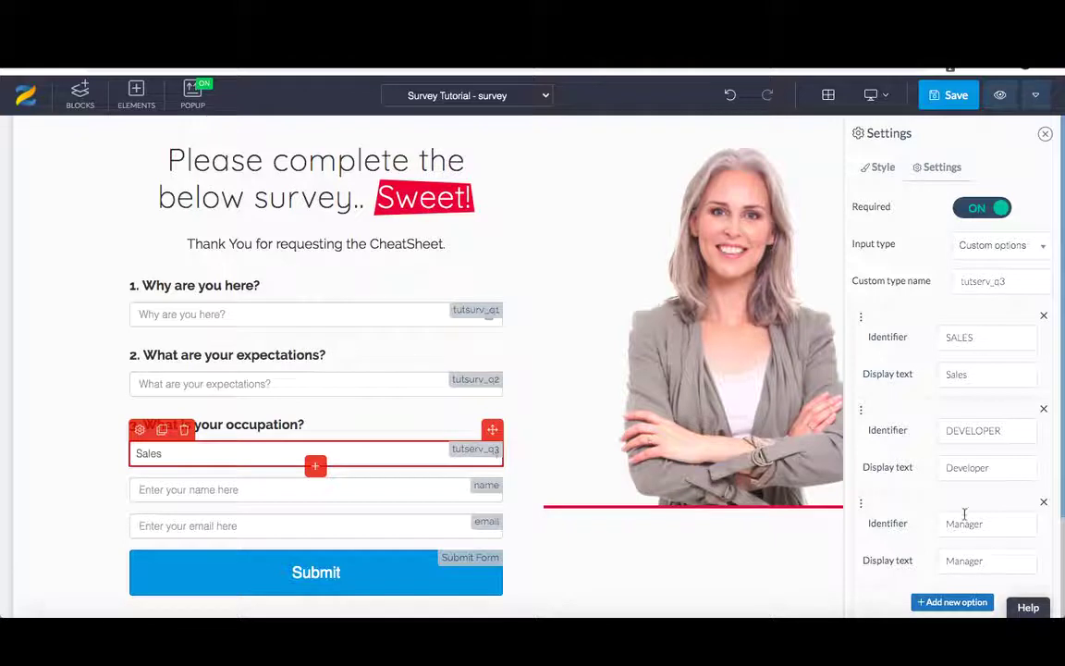
{"action": "left_click_drag", "start_coordinate": [981, 523], "coordinate": [959, 524]}
{"action": "type", "text": "ANAGER"}
{"action": "scroll", "coordinate": [955, 525], "scroll_direction": "down", "scroll_amount": 1}
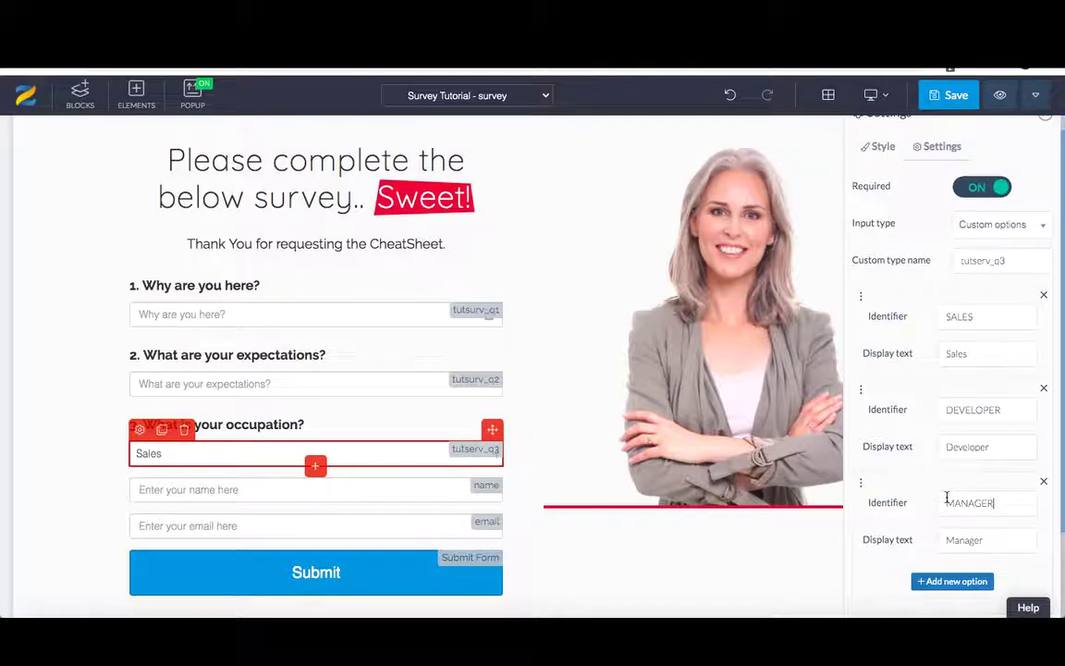
{"action": "scroll", "coordinate": [947, 499], "scroll_direction": "down", "scroll_amount": 5}
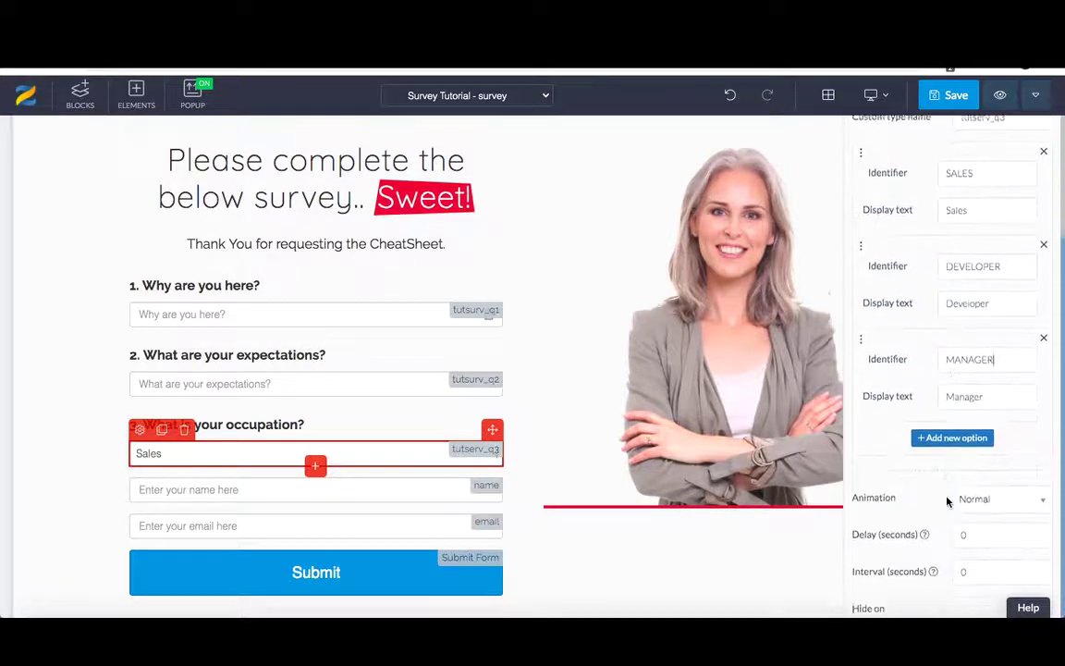
{"action": "scroll", "coordinate": [947, 501], "scroll_direction": "up", "scroll_amount": 6}
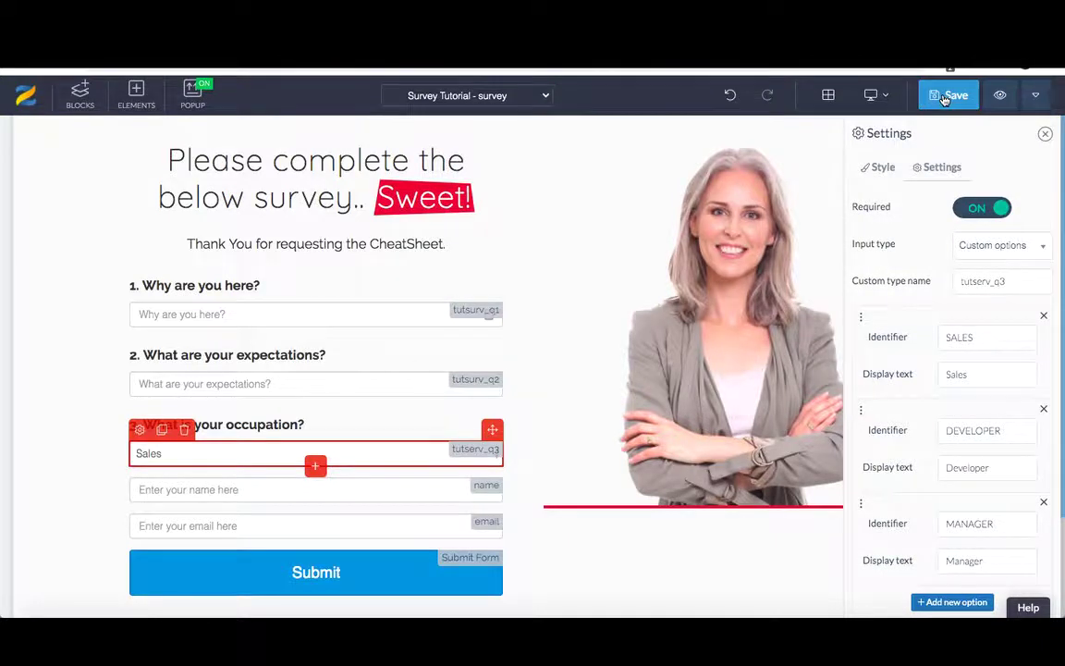
{"action": "left_click", "coordinate": [945, 96]}
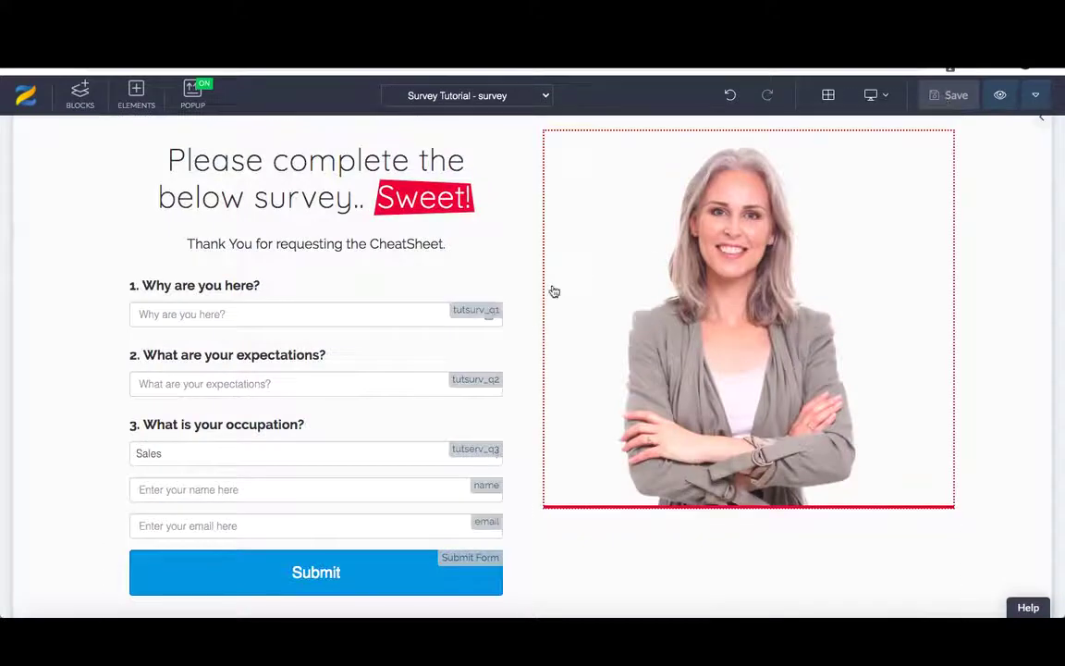
{"action": "scroll", "coordinate": [471, 379], "scroll_direction": "down", "scroll_amount": 2}
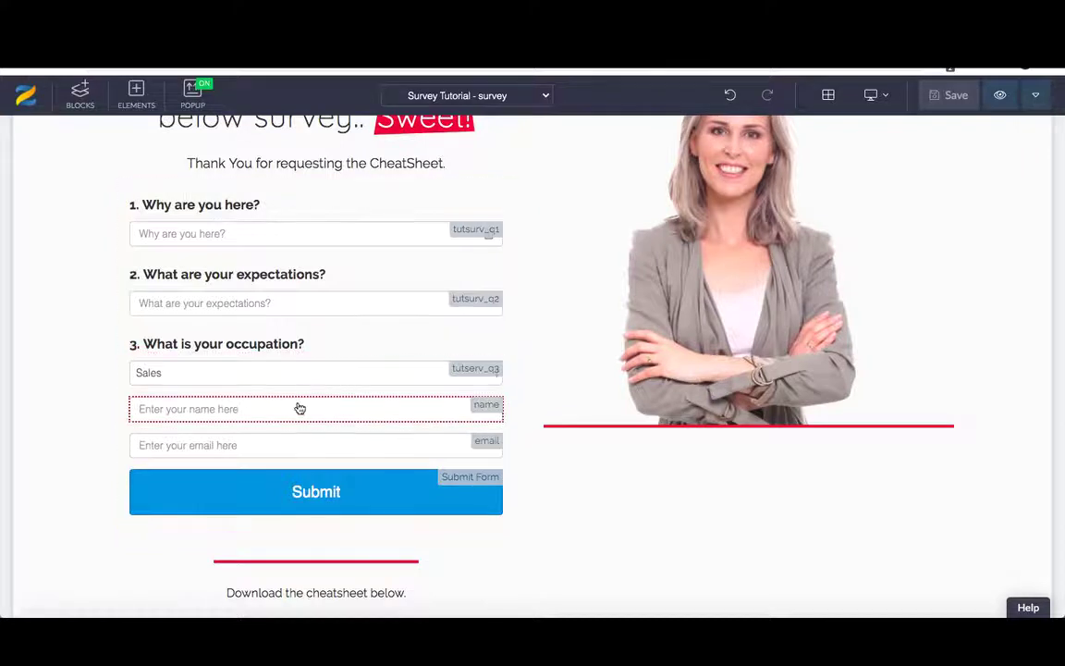
- Append ' Survey Now' to the submit button's text so it reads 'Submit Survey Now'
{"action": "left_click", "coordinate": [294, 492]}
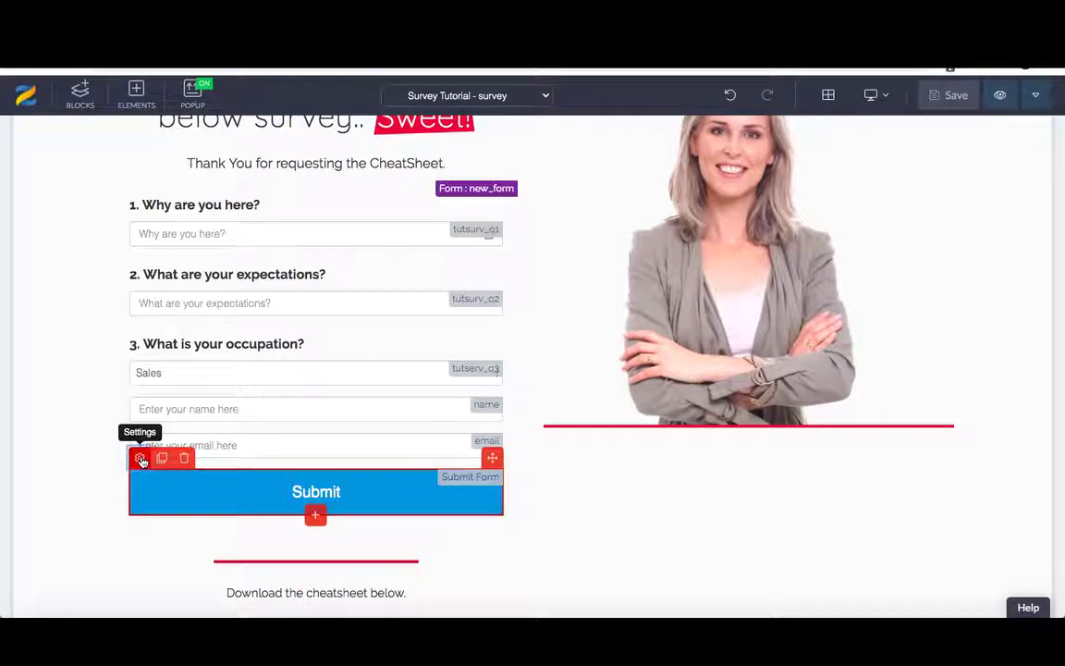
{"action": "left_click", "coordinate": [140, 460]}
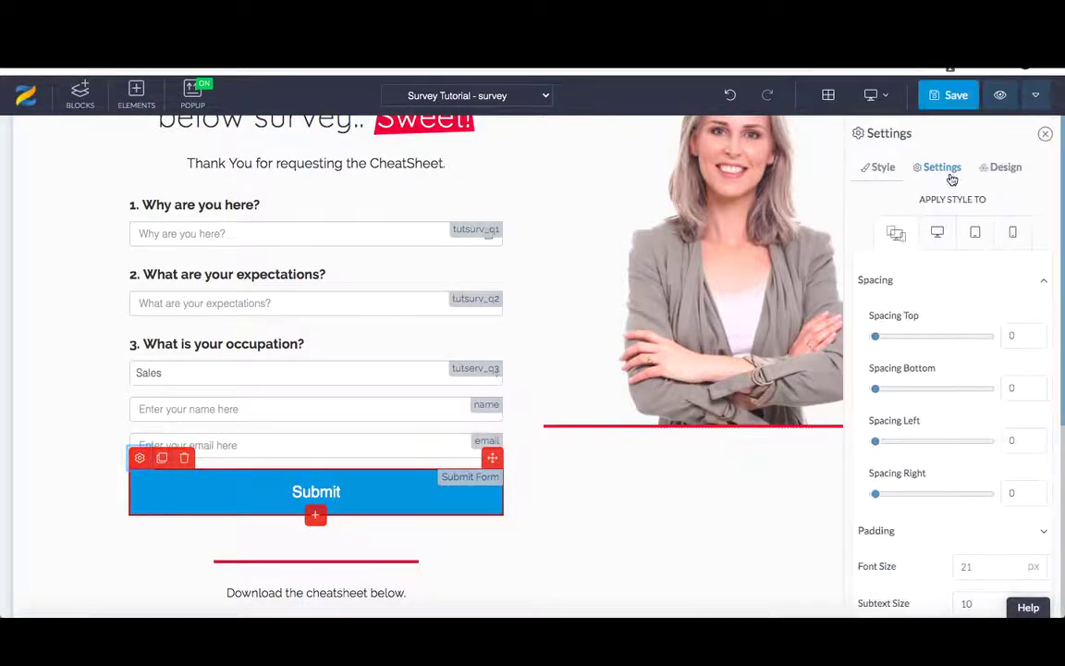
{"action": "left_click", "coordinate": [938, 168]}
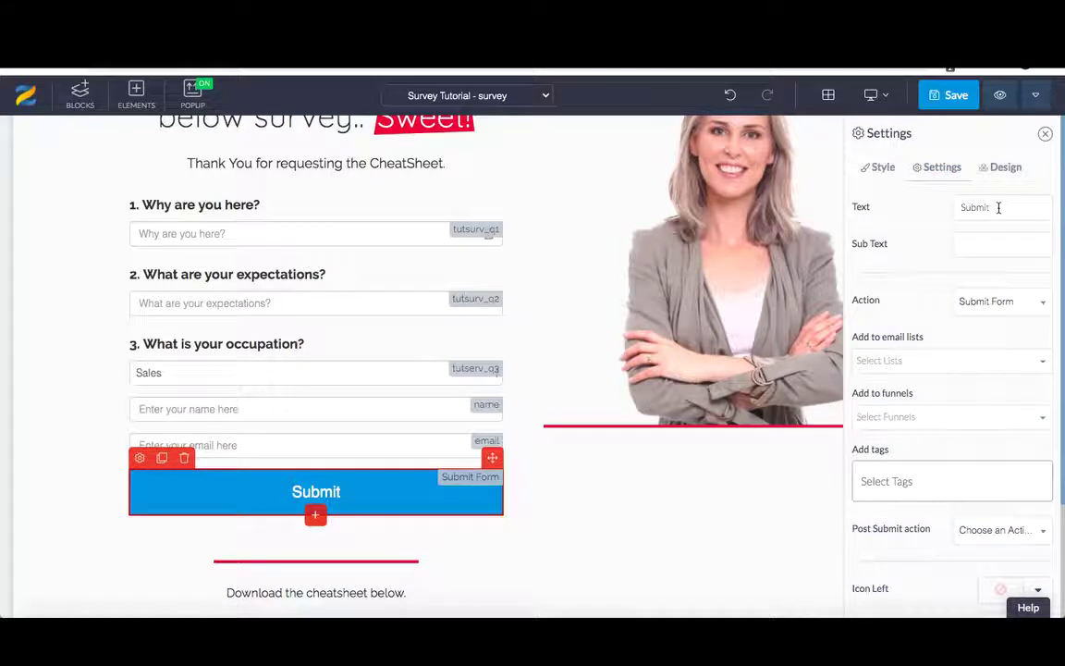
{"action": "type", "text": "Survey Now"}
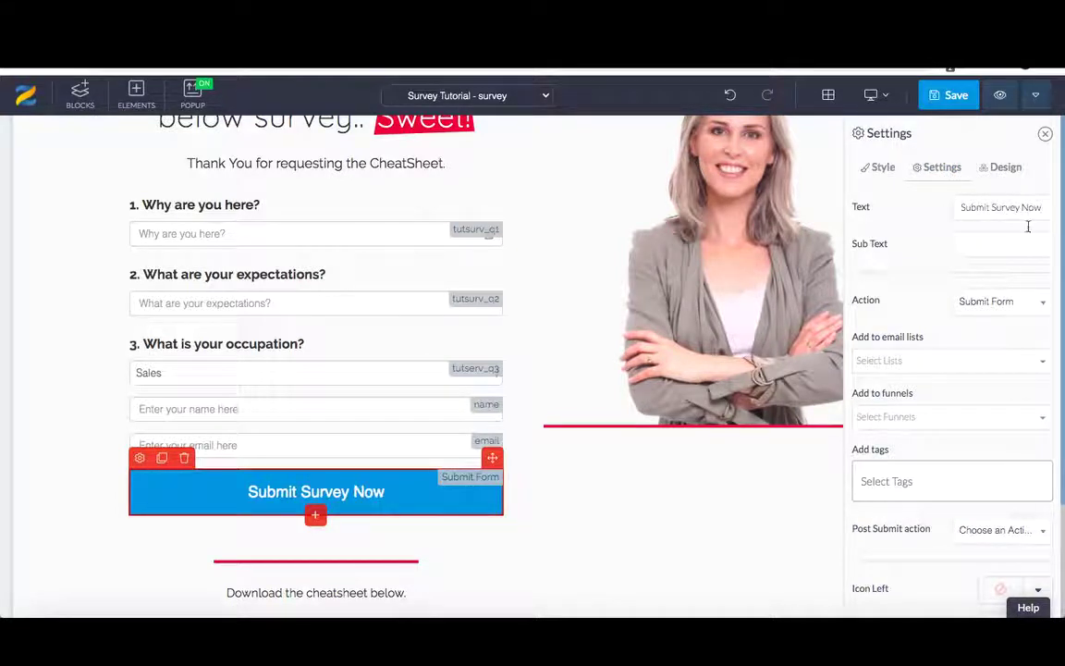
{"action": "left_click", "coordinate": [990, 248]}
{"action": "scroll", "coordinate": [981, 311], "scroll_direction": "down", "scroll_amount": 1}
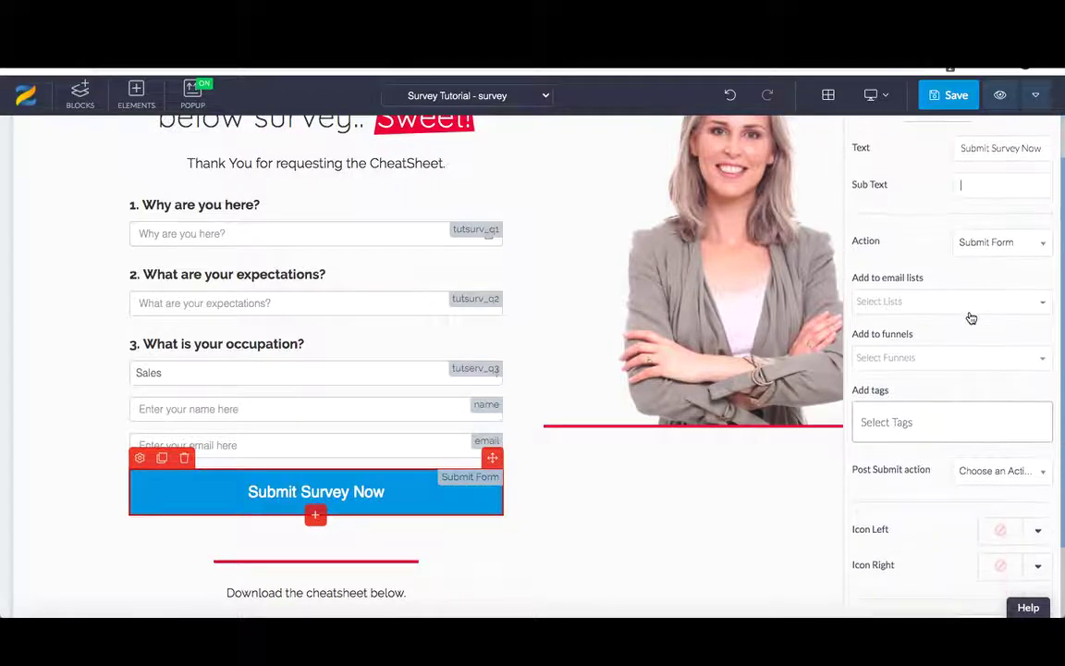
{"action": "scroll", "coordinate": [971, 318], "scroll_direction": "down", "scroll_amount": 3}
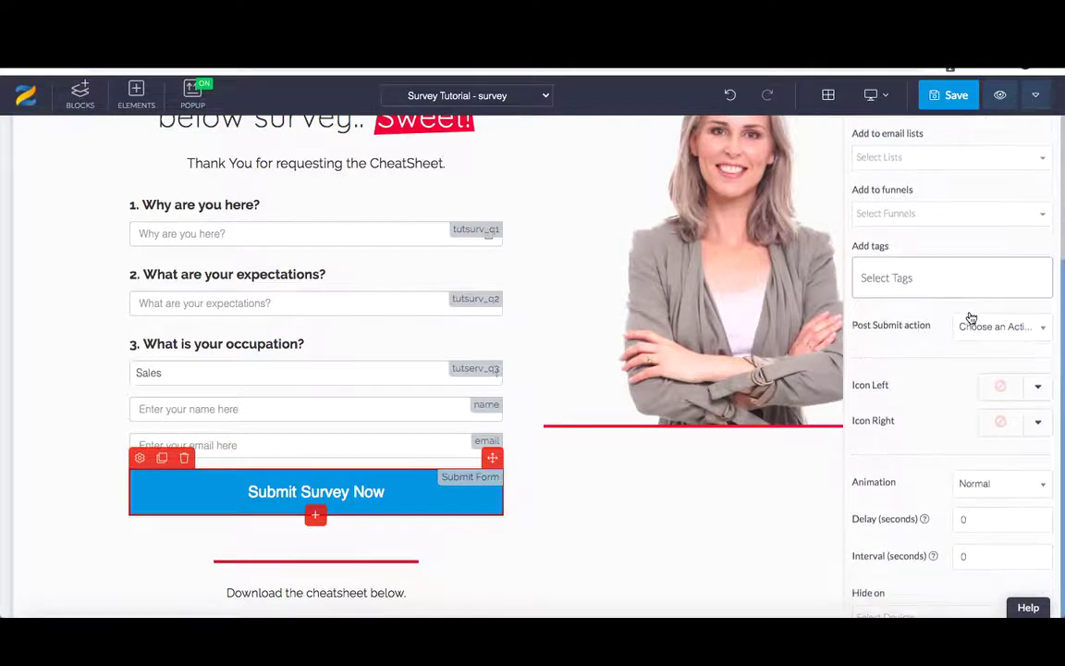
{"action": "left_click", "coordinate": [977, 318]}
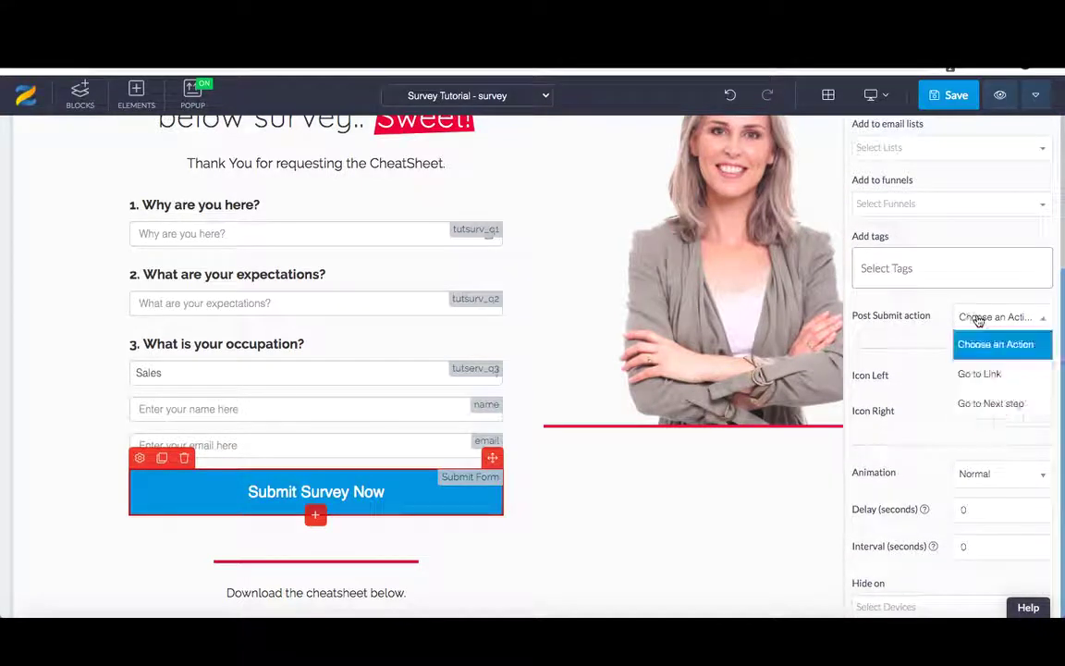
- Set the post-submit action to Go to Link and paste the copied Thank You page URL
{"action": "left_click", "coordinate": [977, 373]}
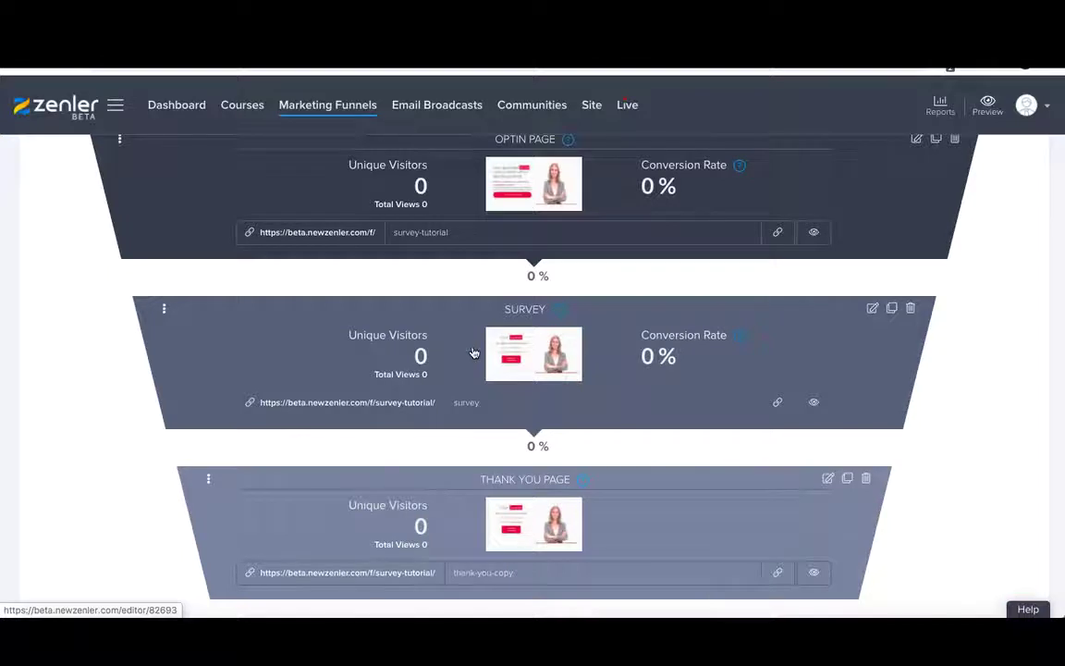
{"action": "left_click", "coordinate": [775, 573]}
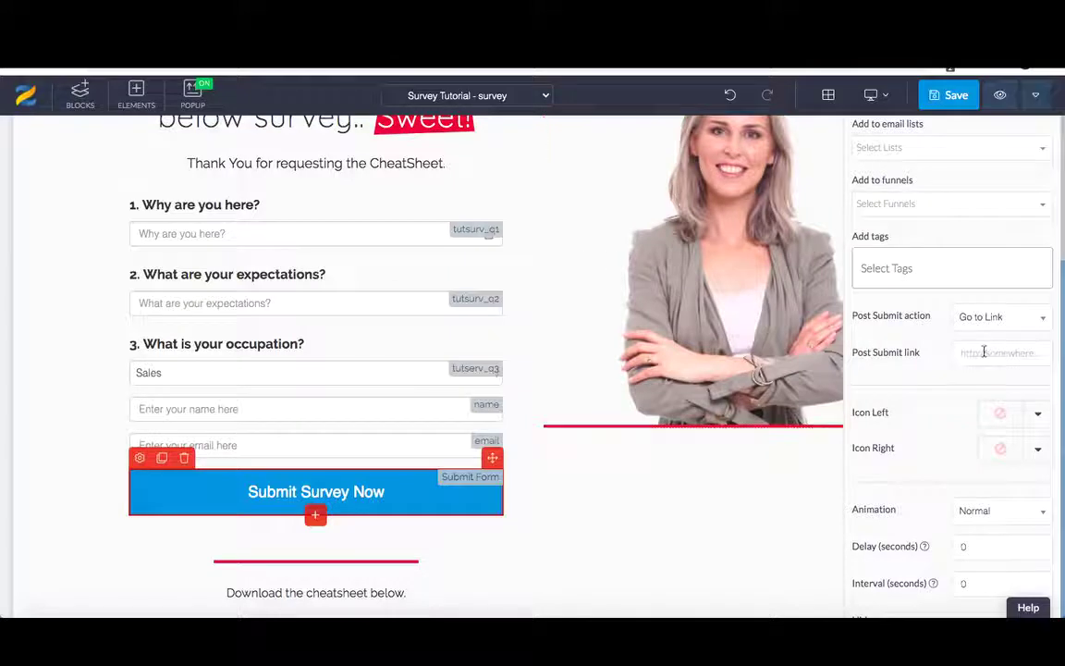
{"action": "left_click", "coordinate": [984, 352]}
{"action": "key", "text": "ctrl+v"}
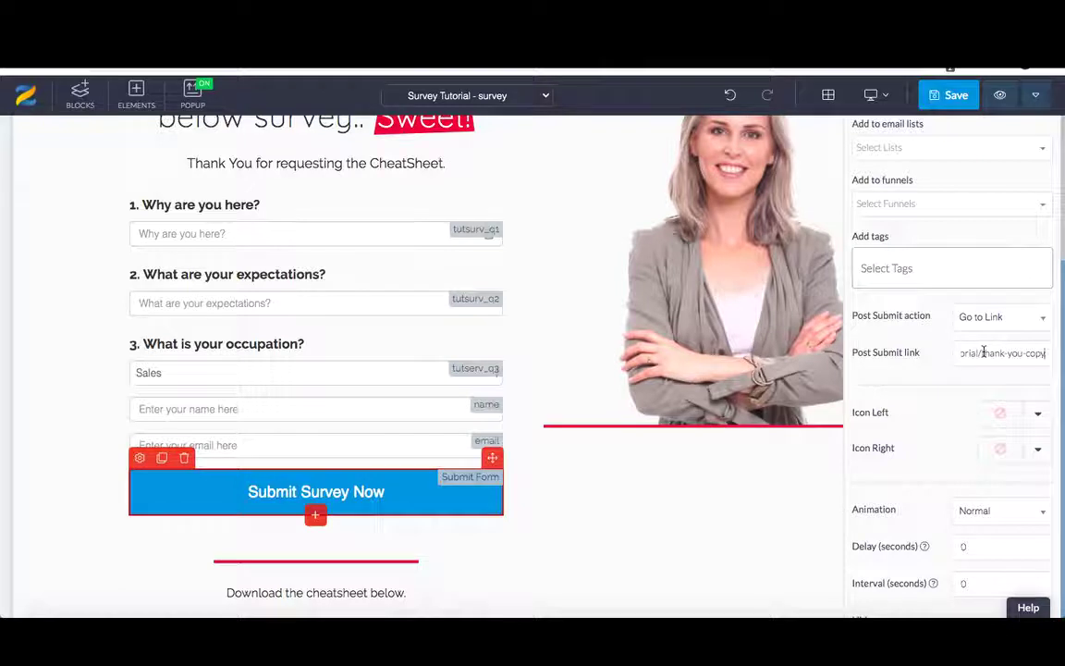
{"action": "scroll", "coordinate": [917, 402], "scroll_direction": "down", "scroll_amount": 1}
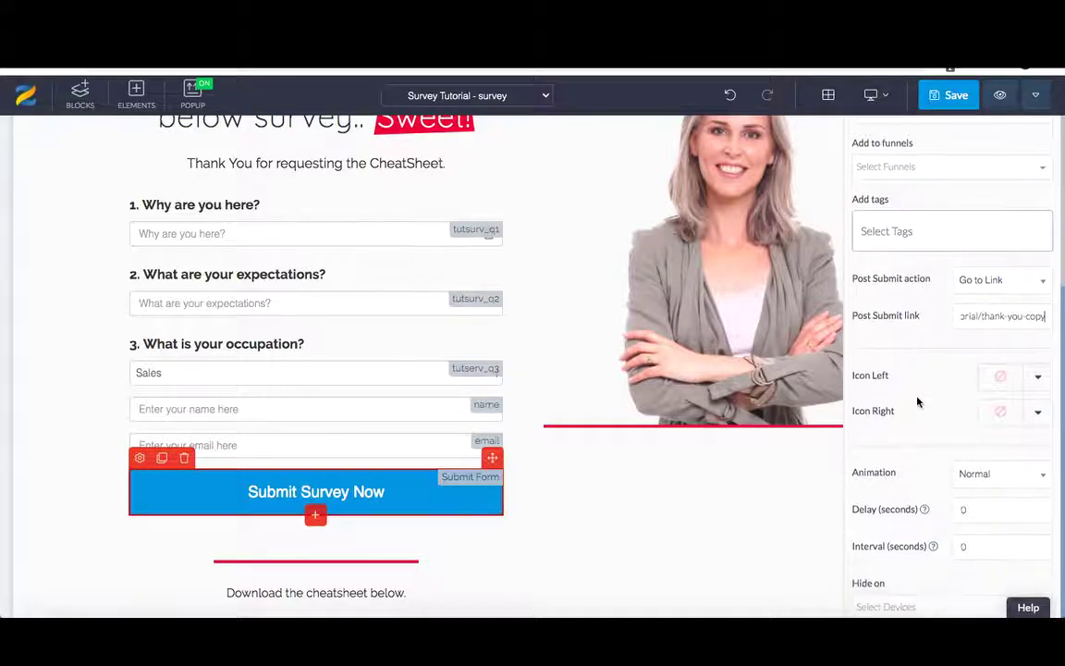
{"action": "scroll", "coordinate": [917, 402], "scroll_direction": "up", "scroll_amount": 5}
{"action": "scroll", "coordinate": [918, 402], "scroll_direction": "up", "scroll_amount": 1}
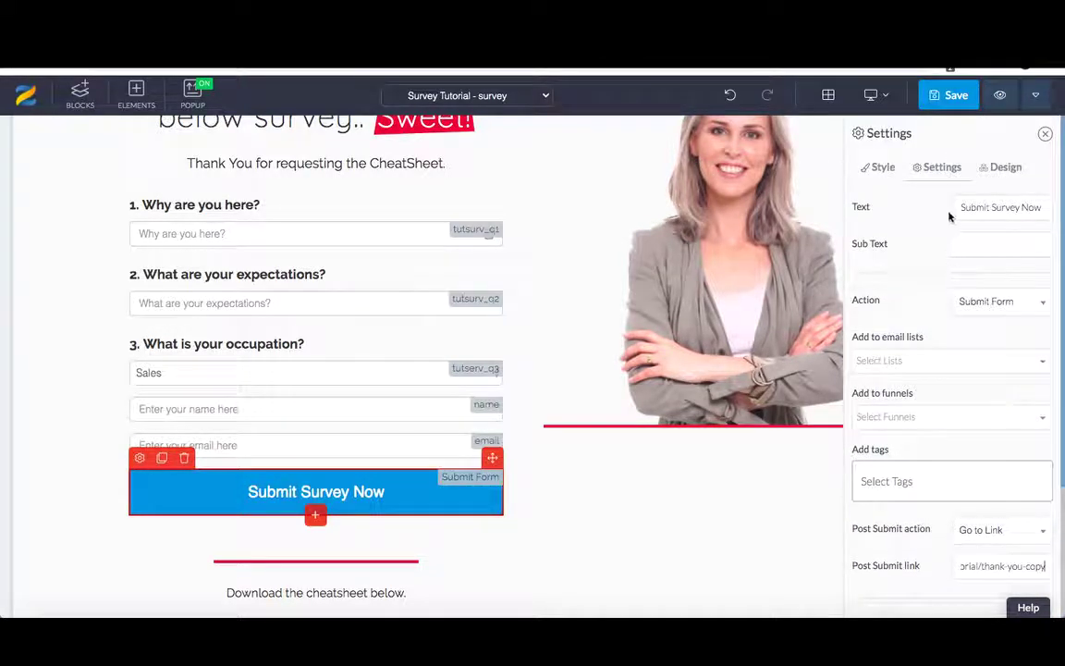
{"action": "left_click", "coordinate": [999, 168]}
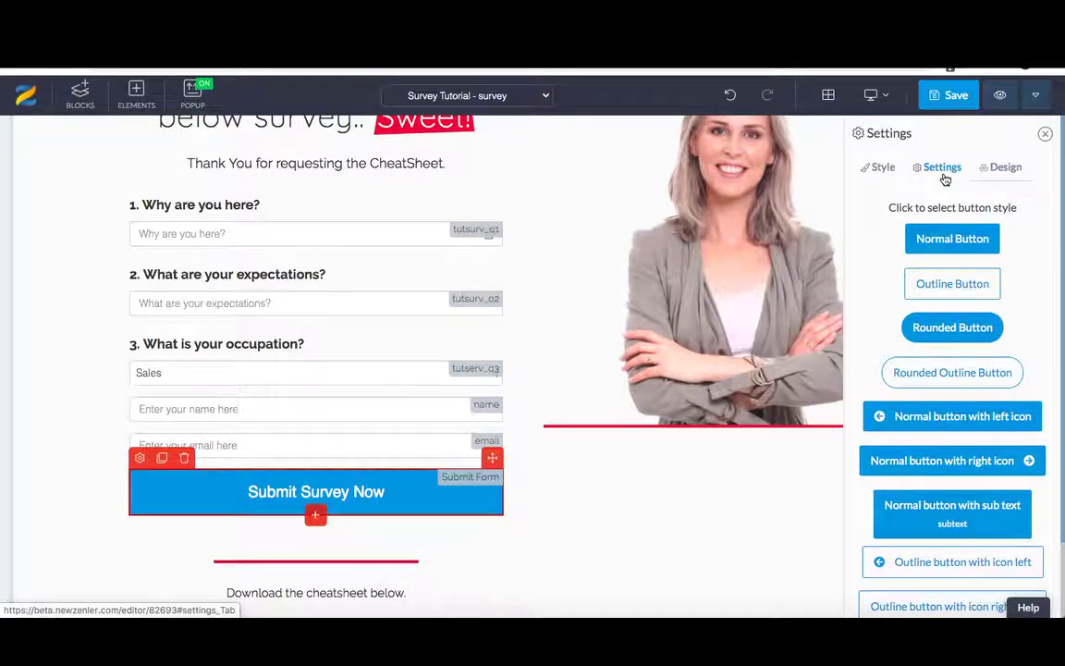
{"action": "left_click", "coordinate": [935, 171]}
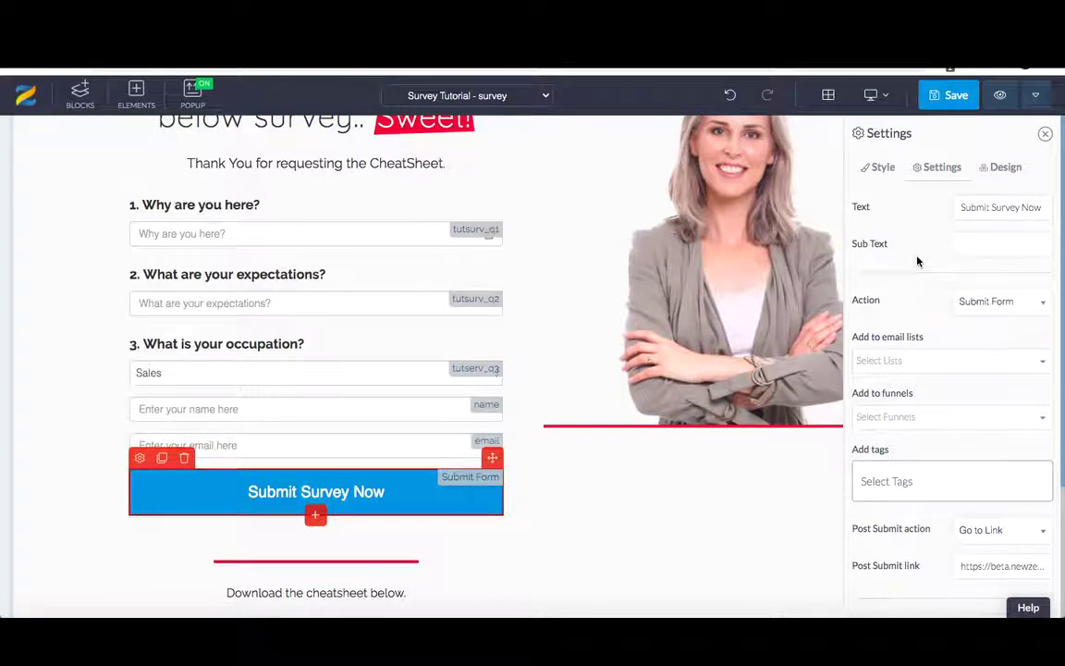
{"action": "scroll", "coordinate": [913, 273], "scroll_direction": "down", "scroll_amount": 1}
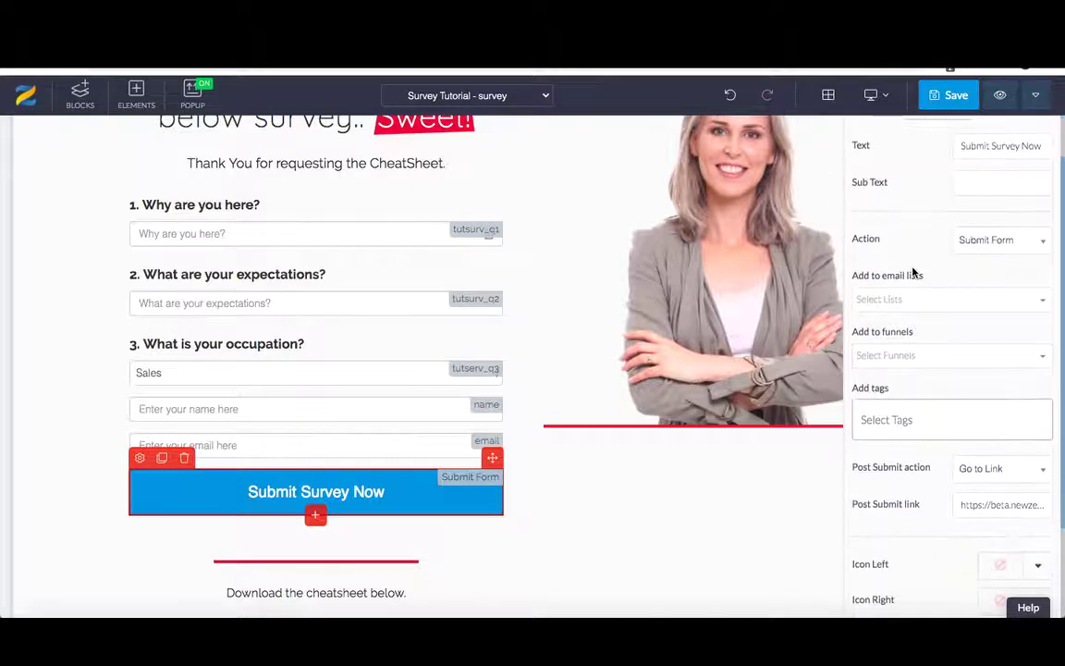
{"action": "scroll", "coordinate": [913, 273], "scroll_direction": "down", "scroll_amount": 2}
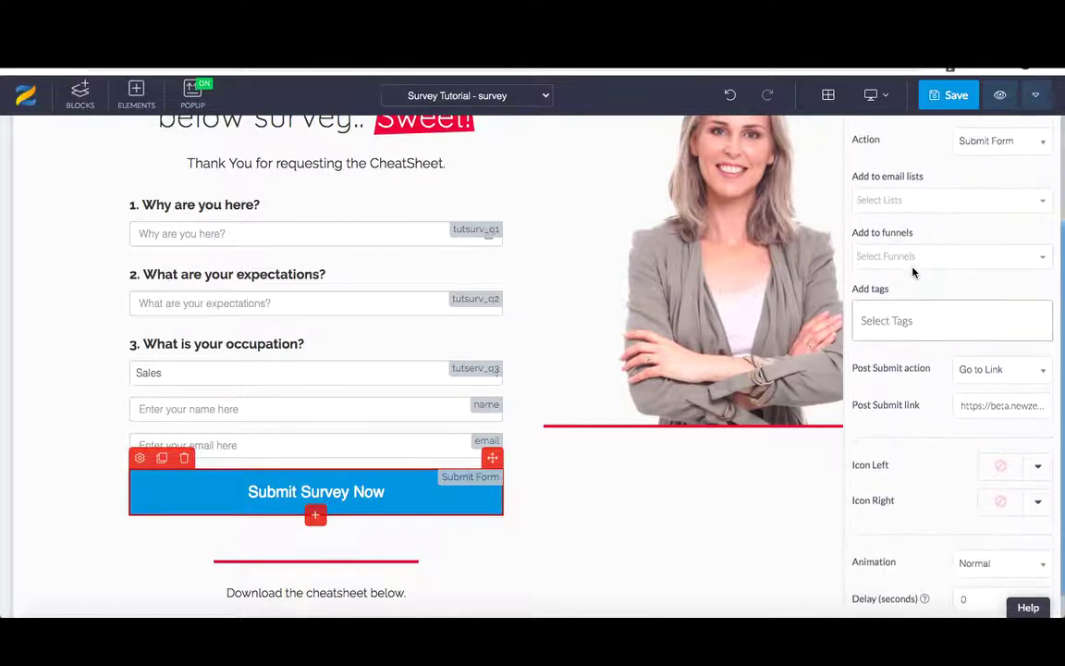
{"action": "scroll", "coordinate": [913, 273], "scroll_direction": "up", "scroll_amount": 3}
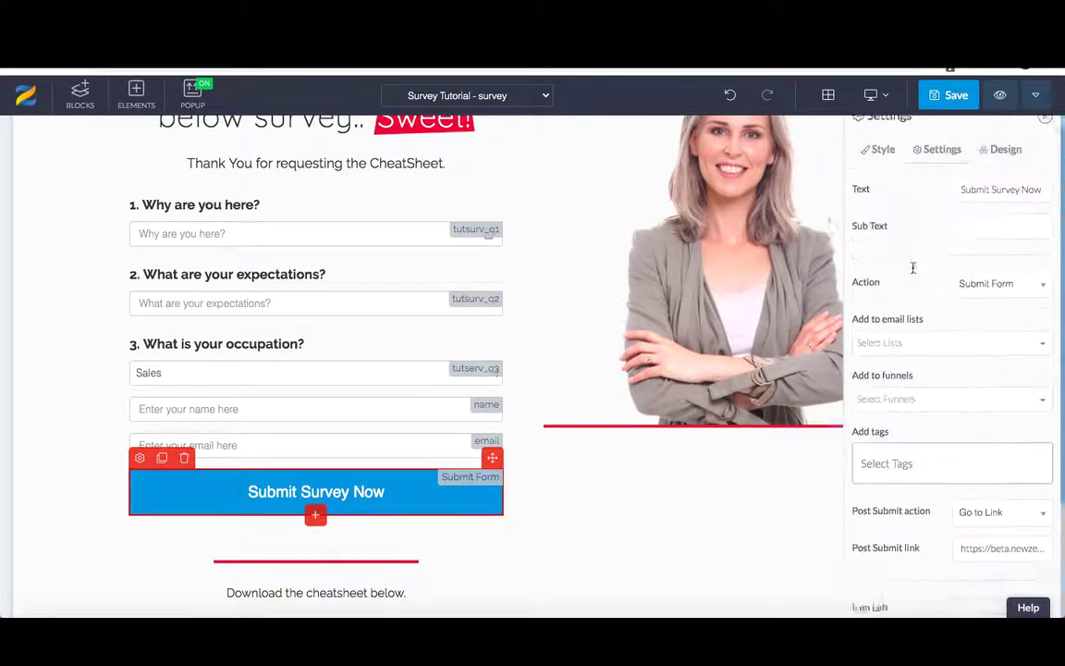
- Save the page, then delete the 'Thank You for requesting the CheatSheet.' text line
{"action": "left_click", "coordinate": [950, 96]}
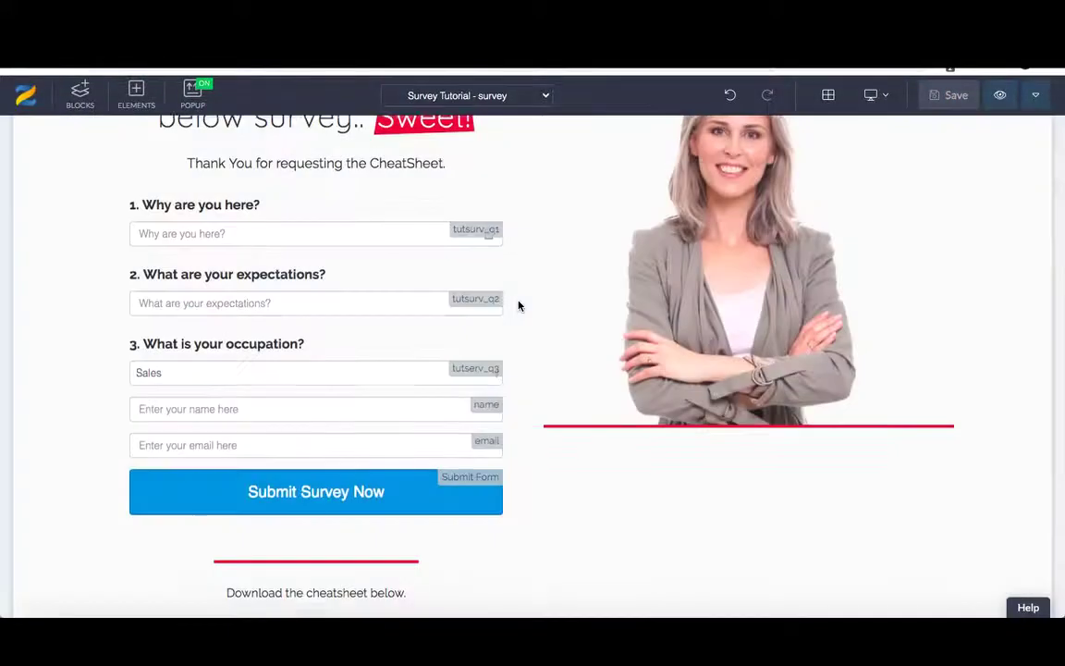
{"action": "scroll", "coordinate": [519, 306], "scroll_direction": "up", "scroll_amount": 2}
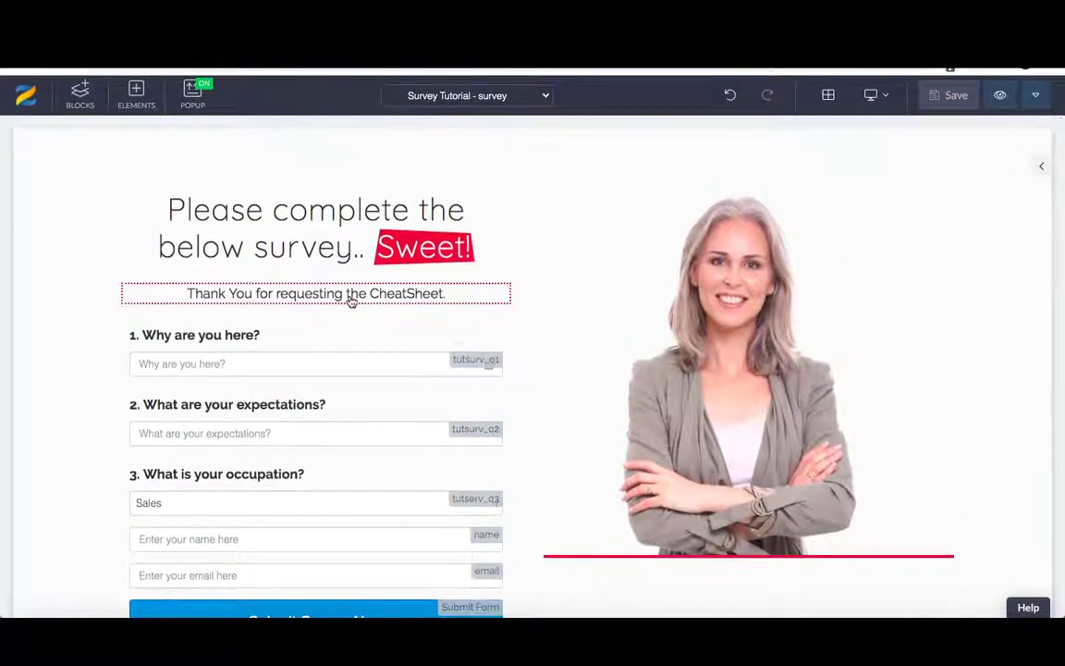
{"action": "left_click", "coordinate": [351, 303]}
{"action": "left_click", "coordinate": [176, 271]}
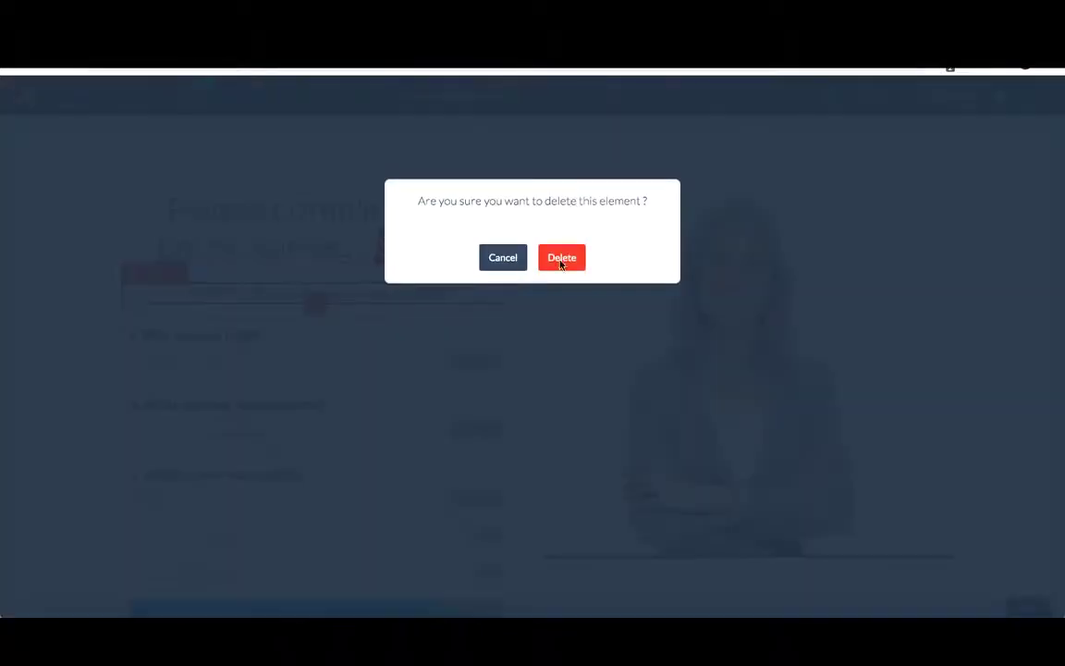
{"action": "left_click", "coordinate": [561, 257]}
- Review the three-question survey form and save the survey page again
{"action": "scroll", "coordinate": [526, 417], "scroll_direction": "down", "scroll_amount": 1}
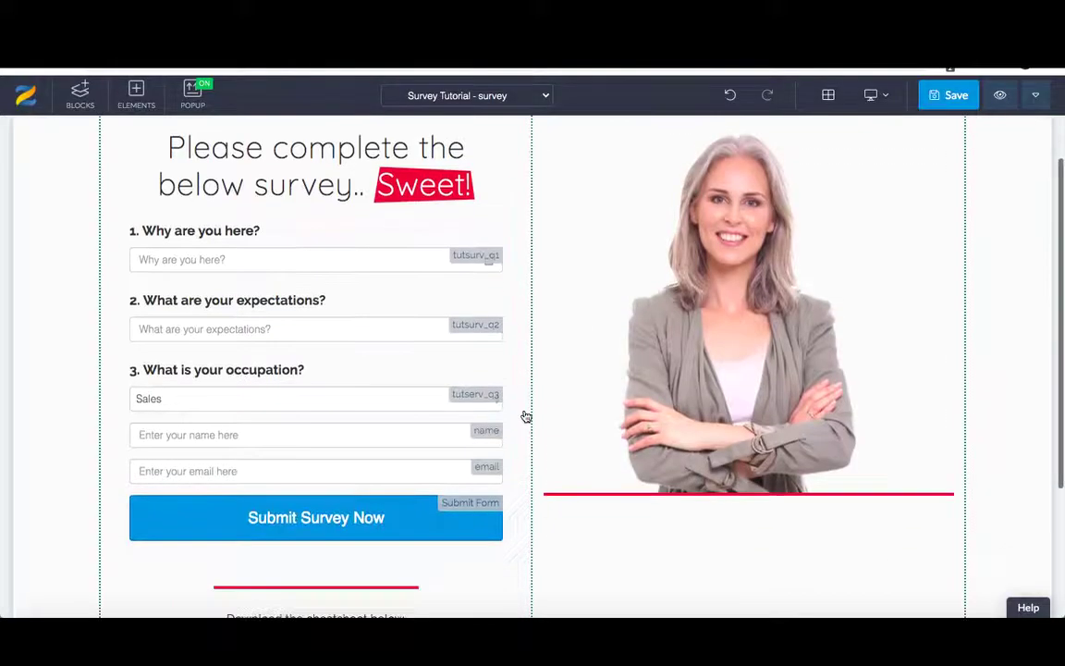
{"action": "scroll", "coordinate": [525, 417], "scroll_direction": "down", "scroll_amount": 2}
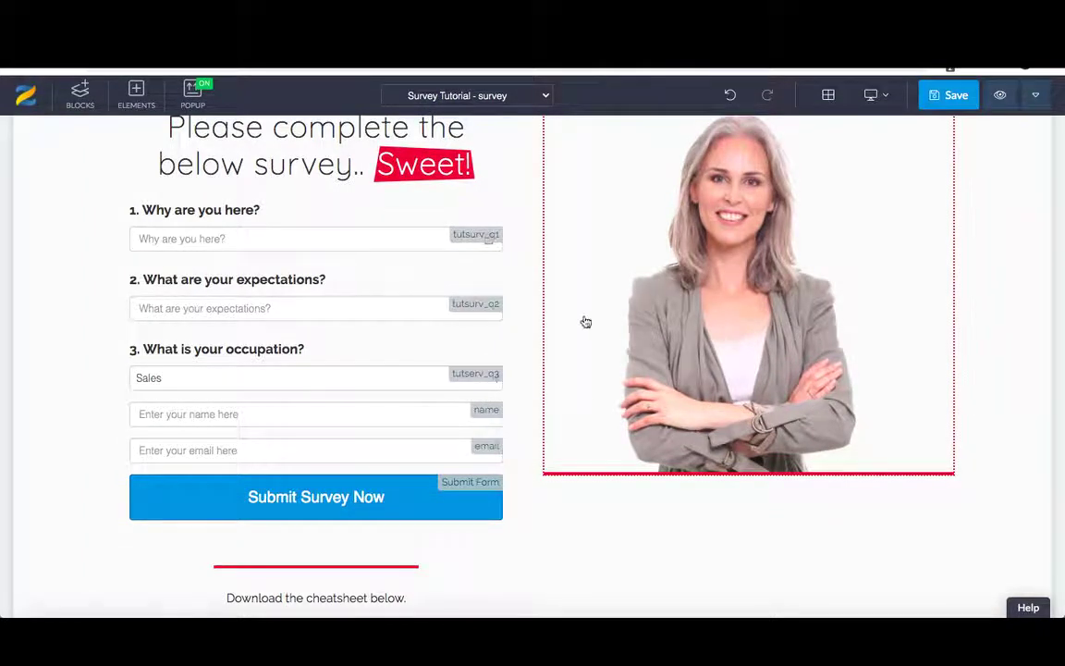
{"action": "scroll", "coordinate": [521, 340], "scroll_direction": "up", "scroll_amount": 2}
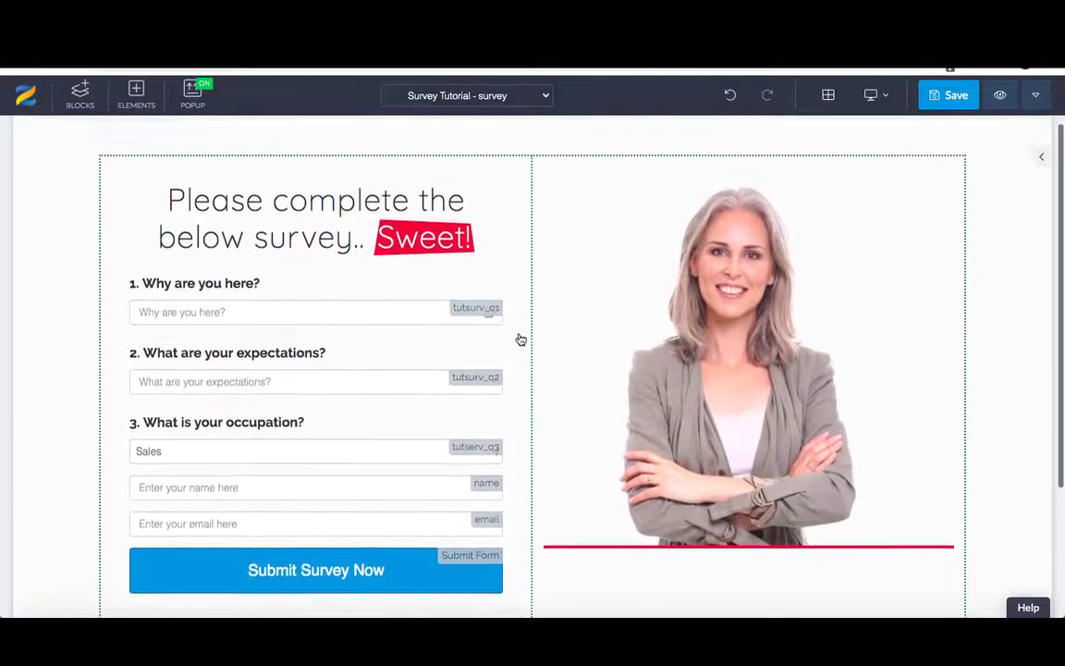
{"action": "scroll", "coordinate": [518, 340], "scroll_direction": "down", "scroll_amount": 1}
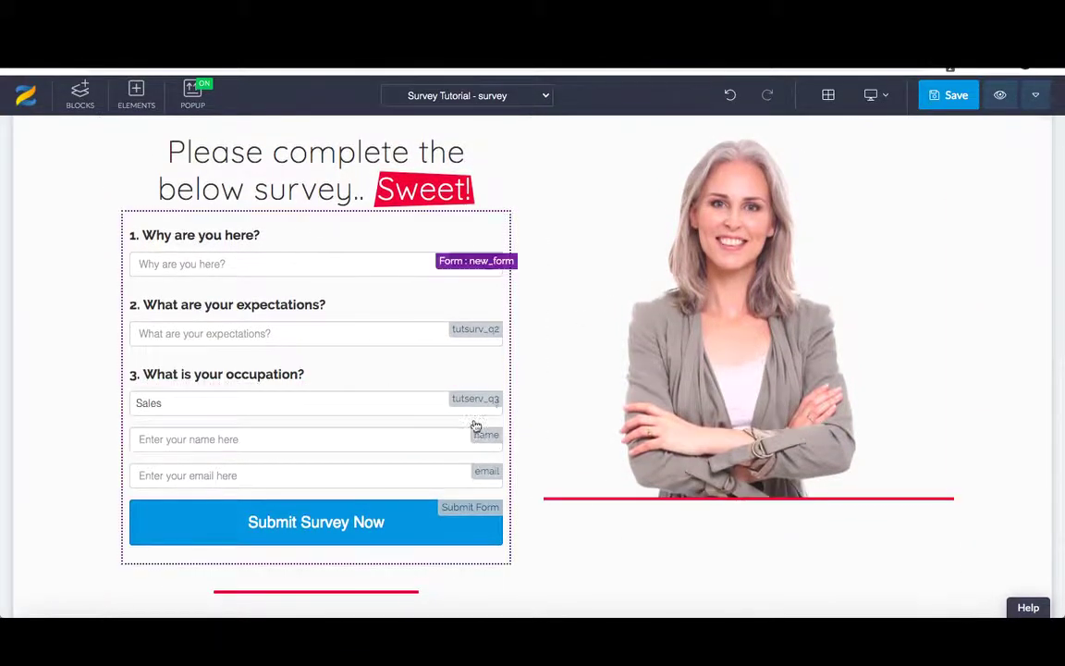
{"action": "left_click", "coordinate": [510, 365]}
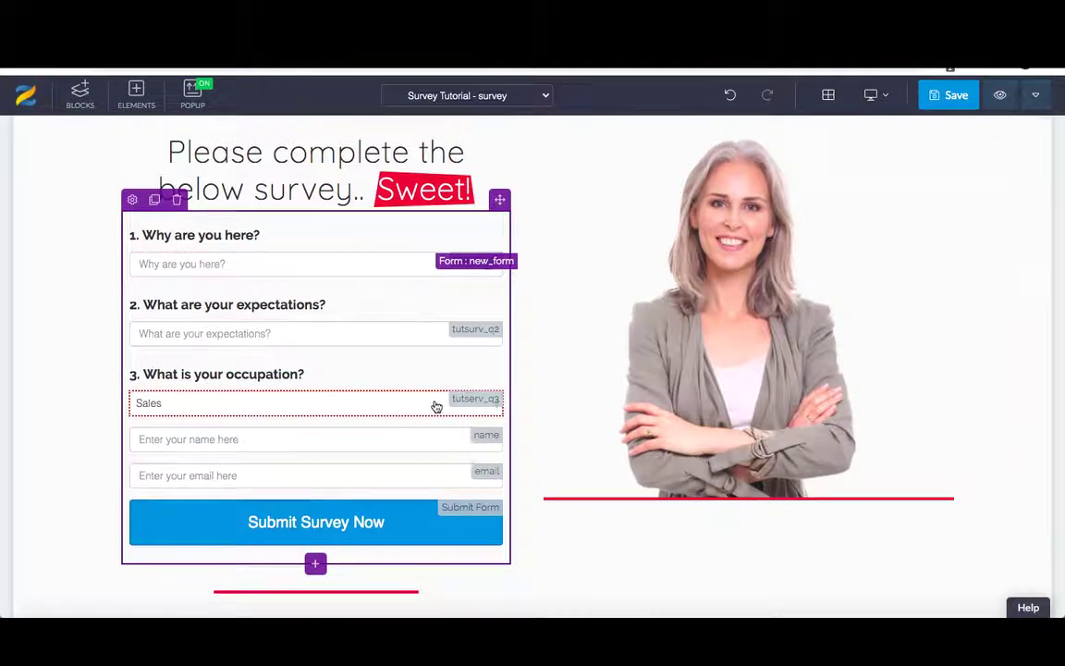
{"action": "left_click", "coordinate": [944, 95]}
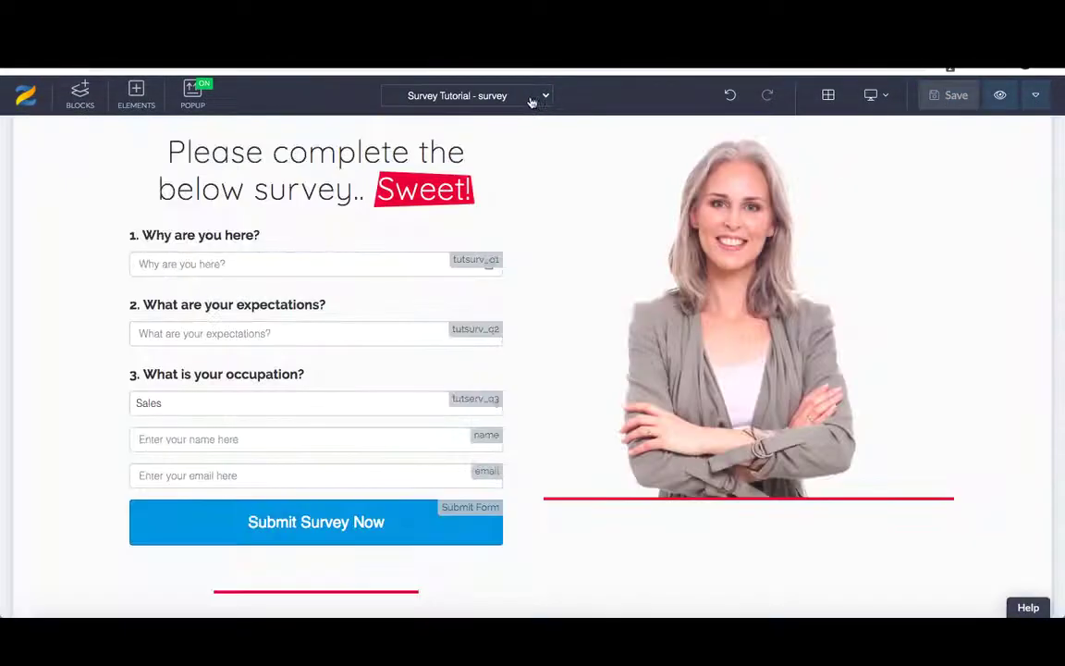
- Switch the editor from the survey page to the Thank You Page
{"action": "left_click", "coordinate": [476, 96]}
{"action": "left_click", "coordinate": [472, 177]}
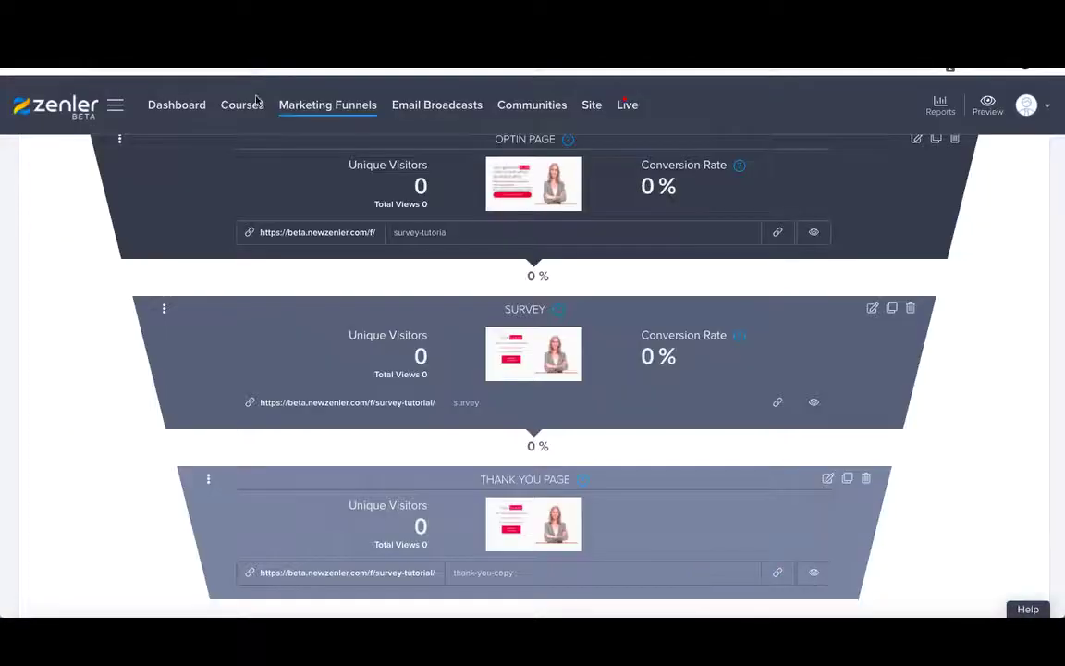
- Copy the Optin Page step's public URL and open a new browser window via File
{"action": "scroll", "coordinate": [245, 120], "scroll_direction": "up", "scroll_amount": 3}
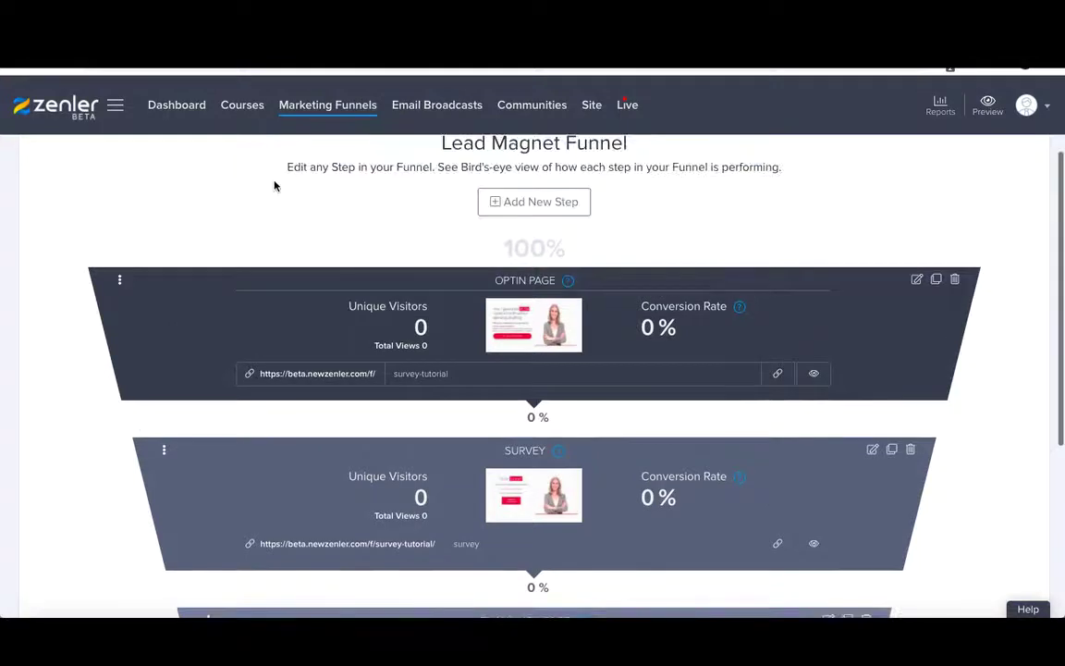
{"action": "scroll", "coordinate": [274, 186], "scroll_direction": "up", "scroll_amount": 2}
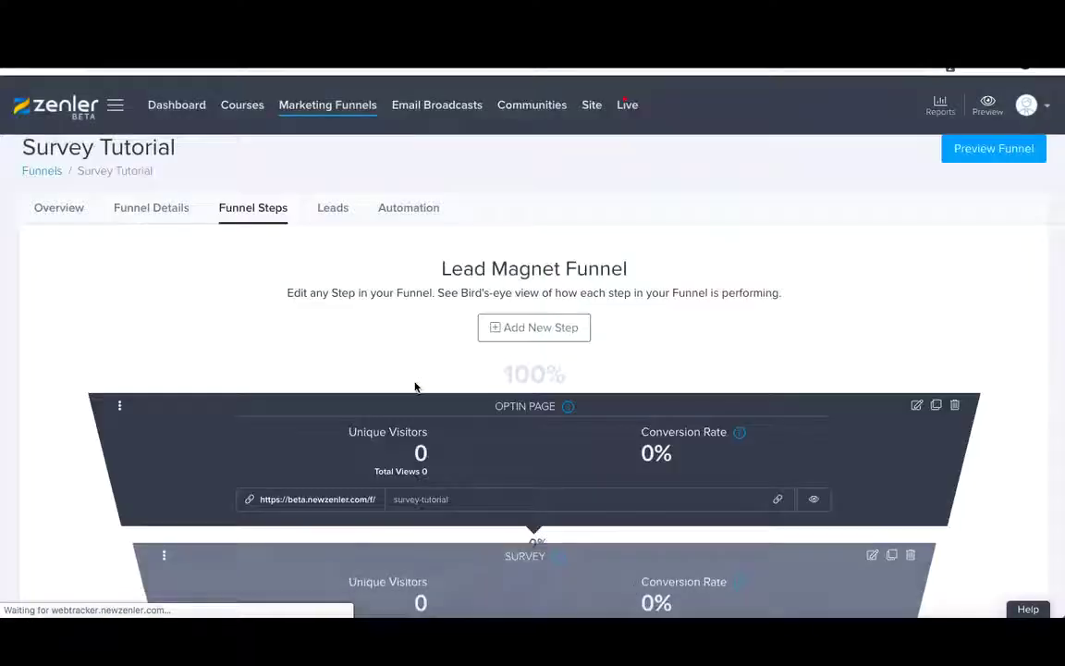
{"action": "scroll", "coordinate": [459, 423], "scroll_direction": "down", "scroll_amount": 2}
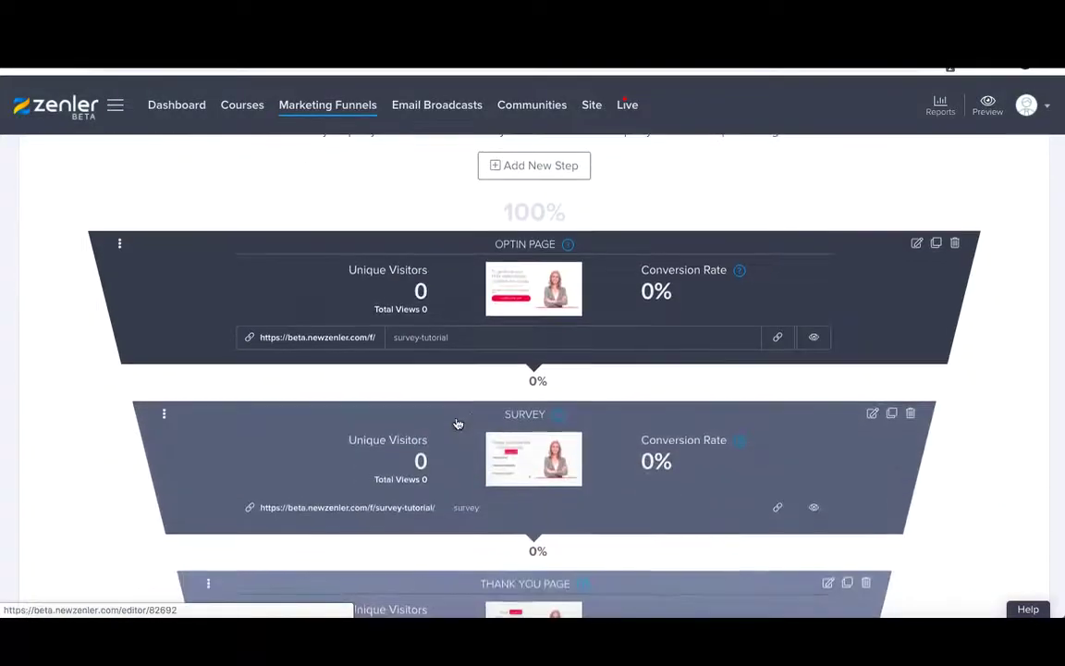
{"action": "left_click", "coordinate": [776, 341]}
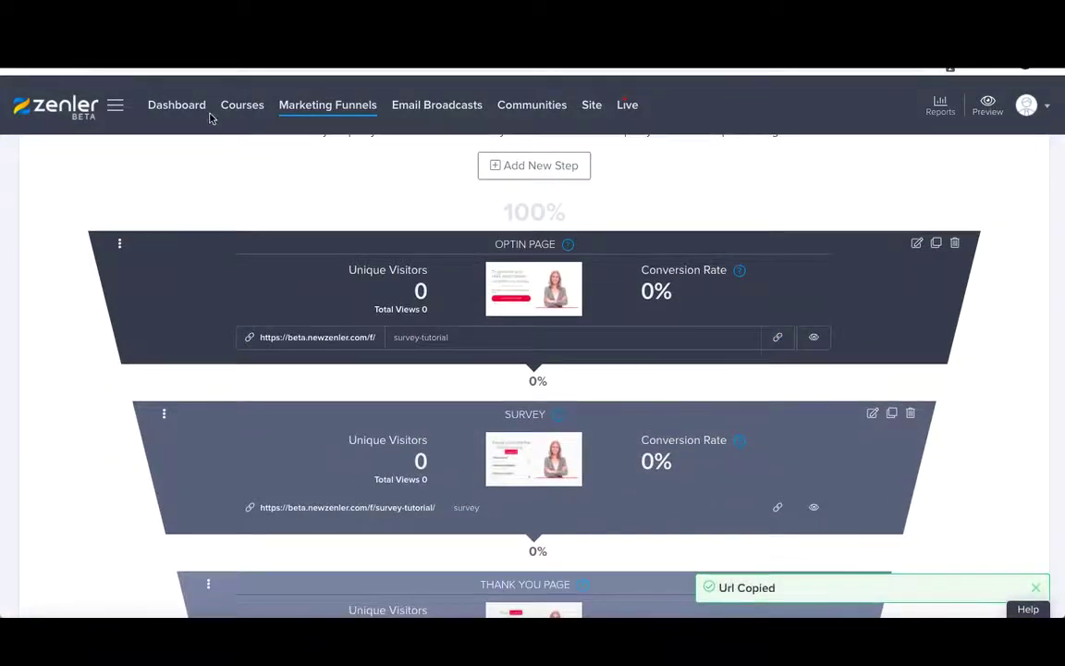
{"action": "left_click", "coordinate": [104, 7]}
{"action": "left_click", "coordinate": [130, 37]}
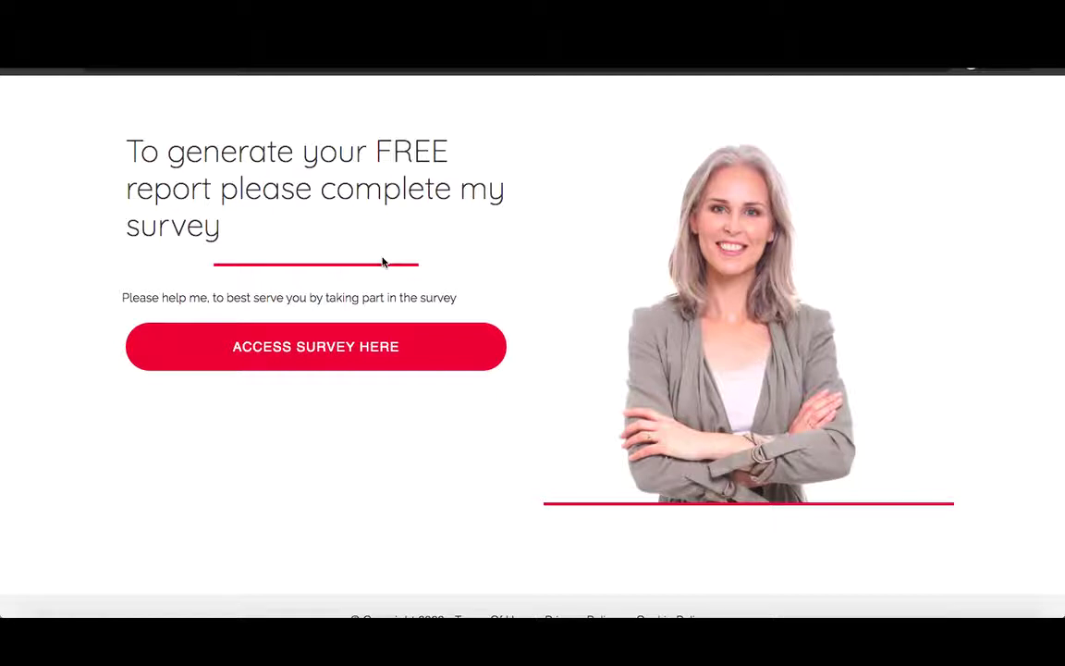
- Go to the survey and answer 'World Domination' and 'Lols and lots' to the first two questions
{"action": "left_click", "coordinate": [333, 348]}
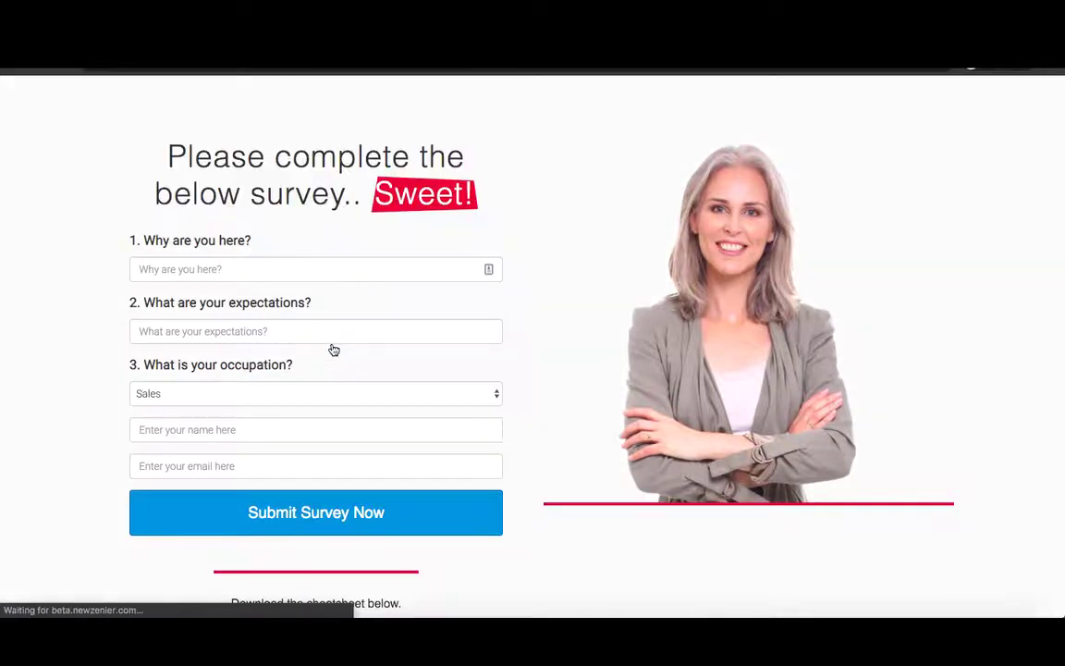
{"action": "left_click", "coordinate": [182, 269]}
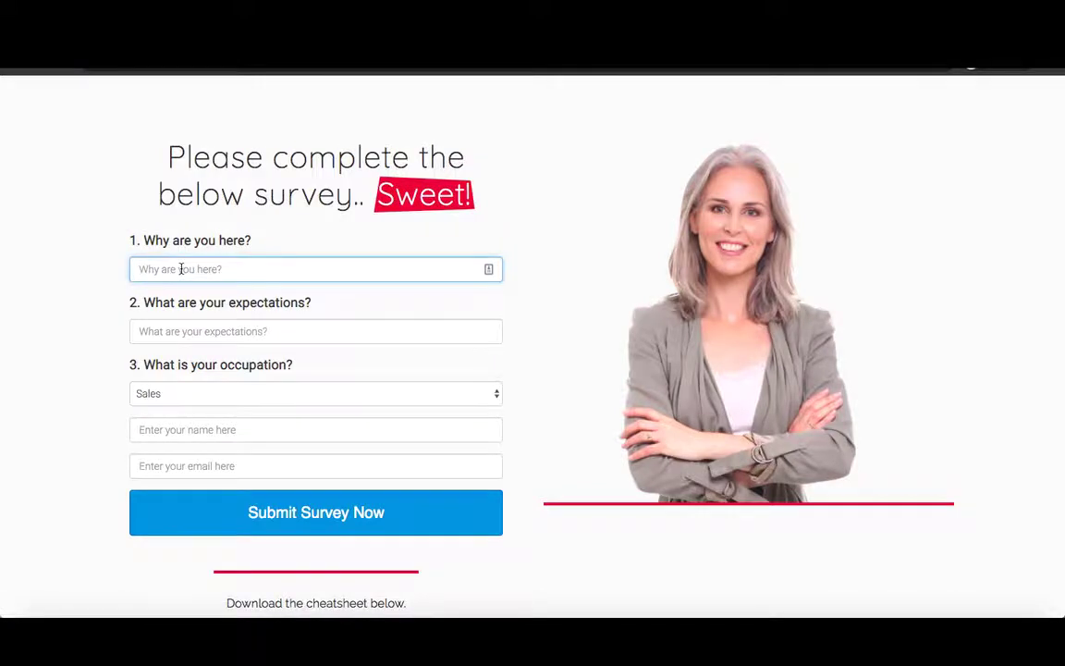
{"action": "type", "text": "World Domination"}
{"action": "left_click", "coordinate": [132, 323]}
{"action": "type", "text": "Lols and lots"}
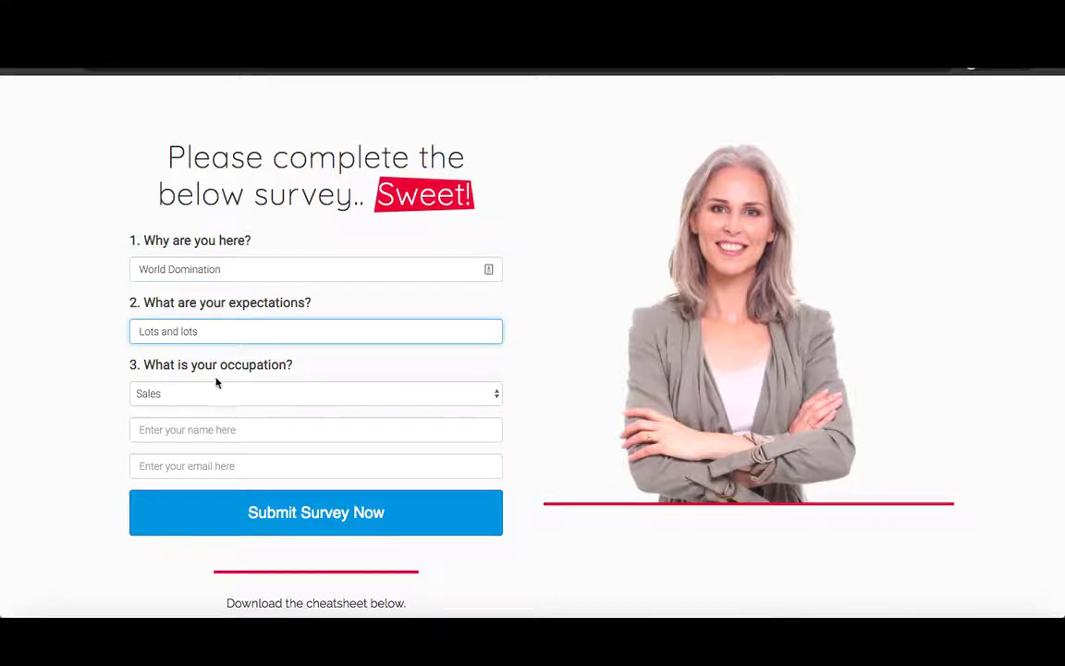
- Choose Manager as the occupation, enter the test lead's email, and submit the survey
{"action": "left_click", "coordinate": [200, 399]}
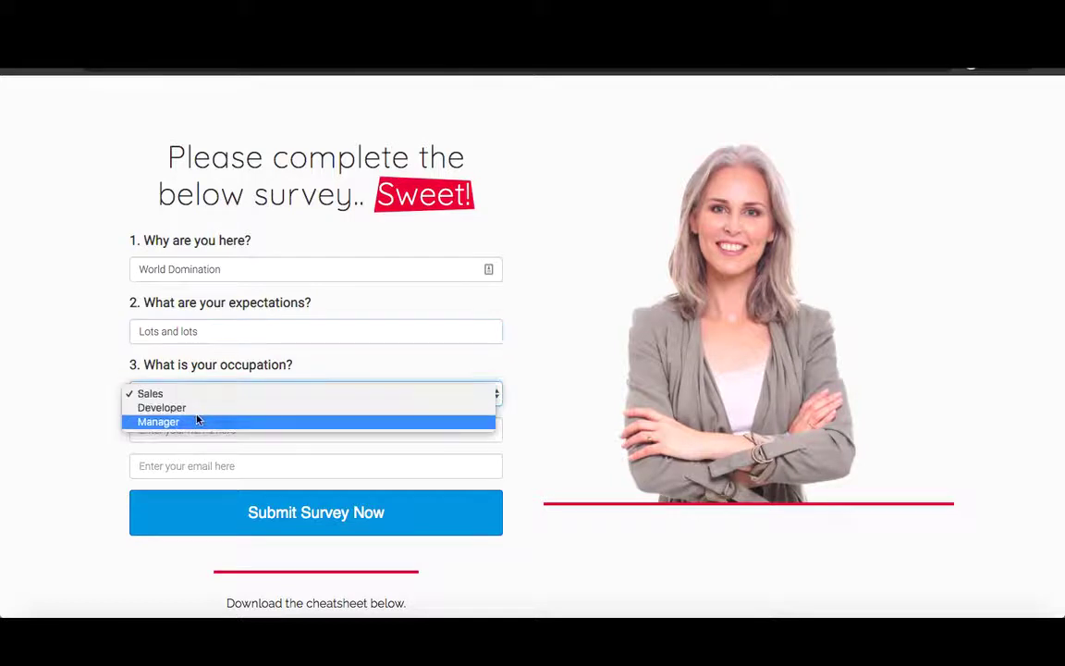
{"action": "left_click", "coordinate": [195, 421]}
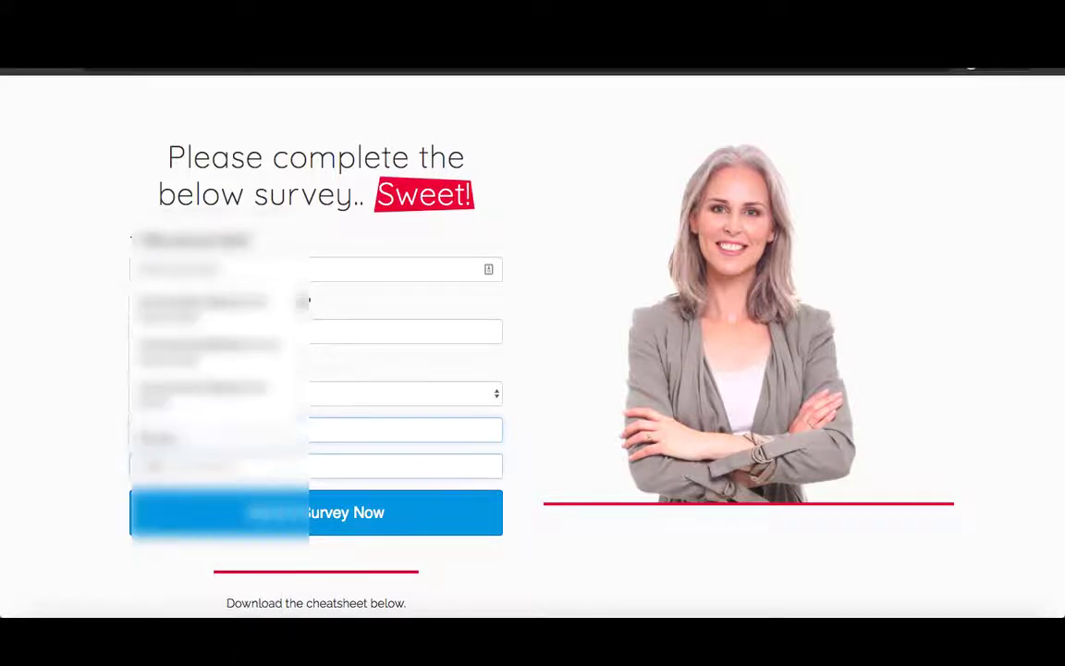
{"action": "left_click", "coordinate": [315, 466]}
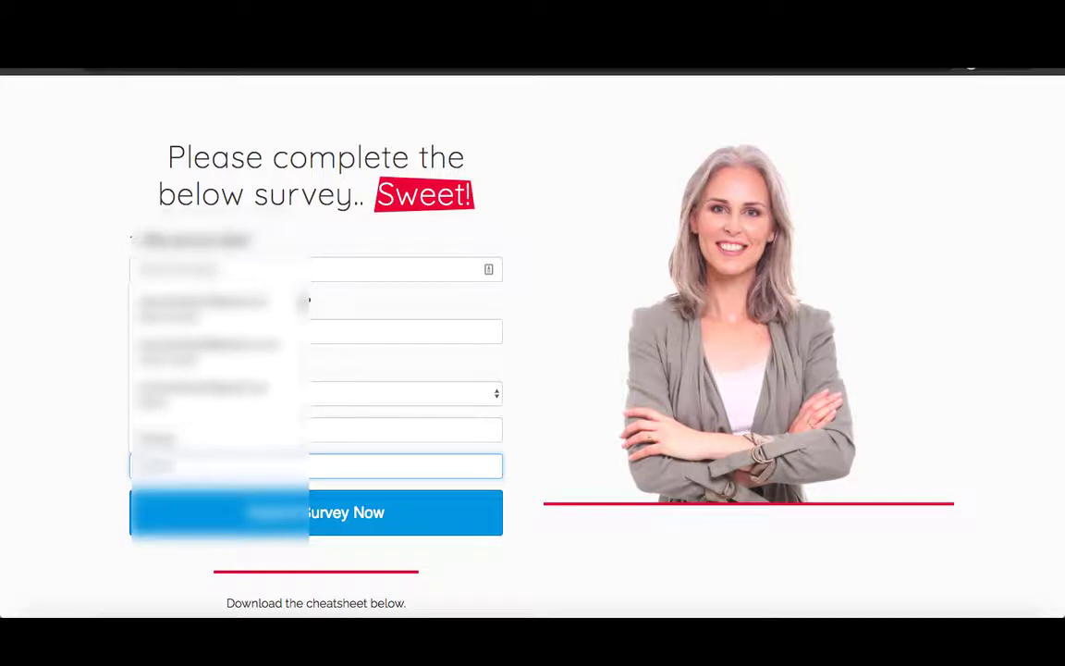
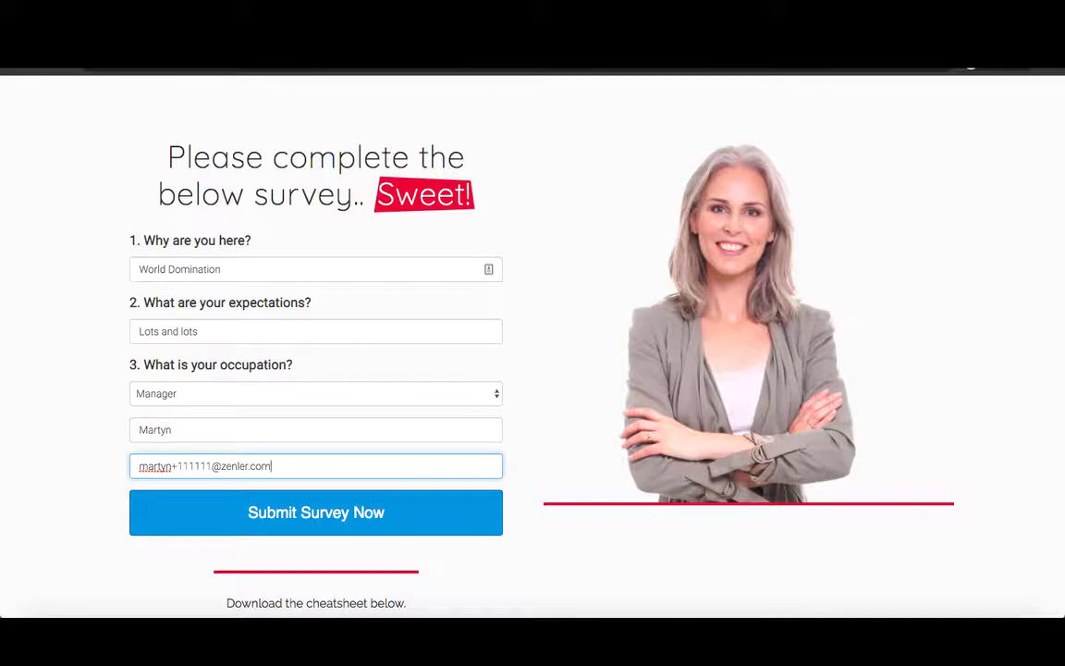
{"action": "left_click", "coordinate": [305, 515]}
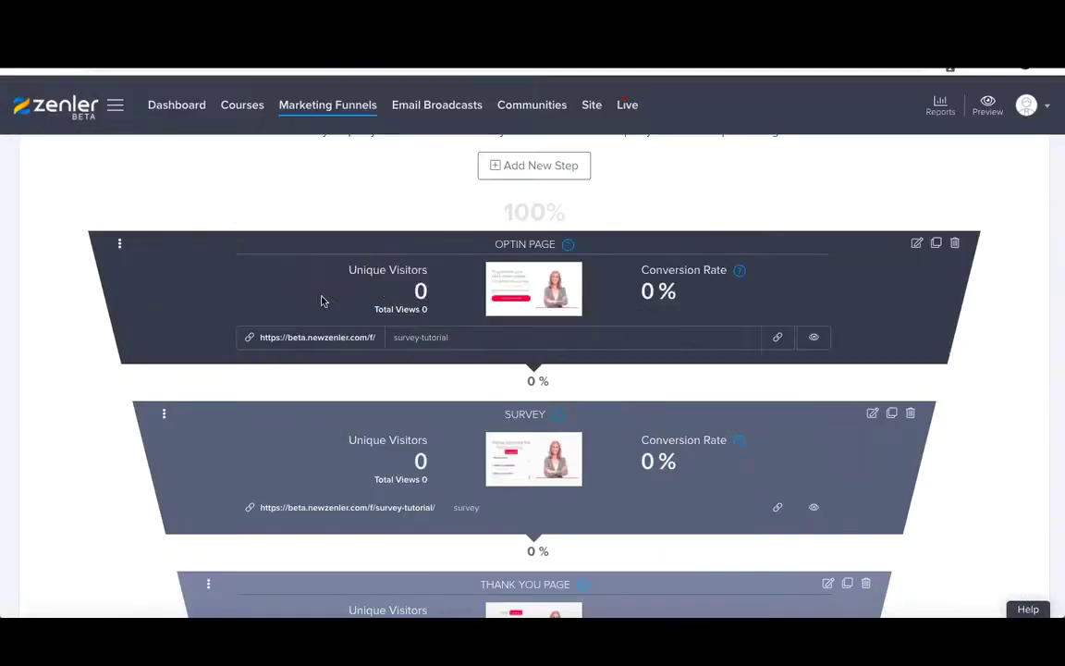
- Open the Survey Tutorial funnel from Marketing Funnels and view its Leads
{"action": "scroll", "coordinate": [343, 148], "scroll_direction": "up", "scroll_amount": 3}
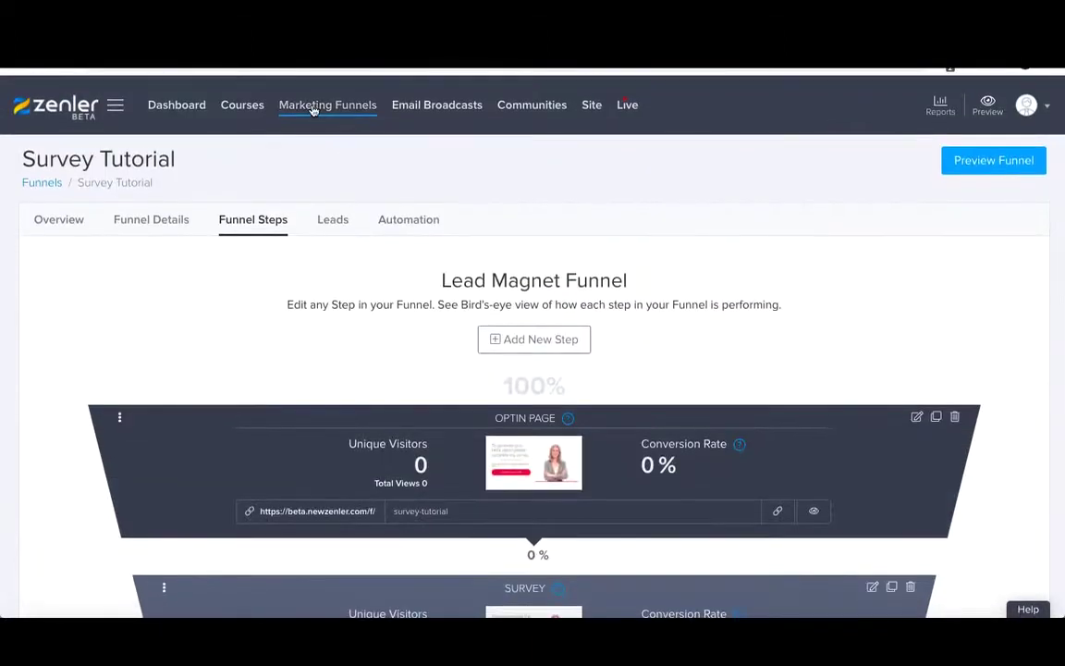
{"action": "left_click", "coordinate": [311, 108]}
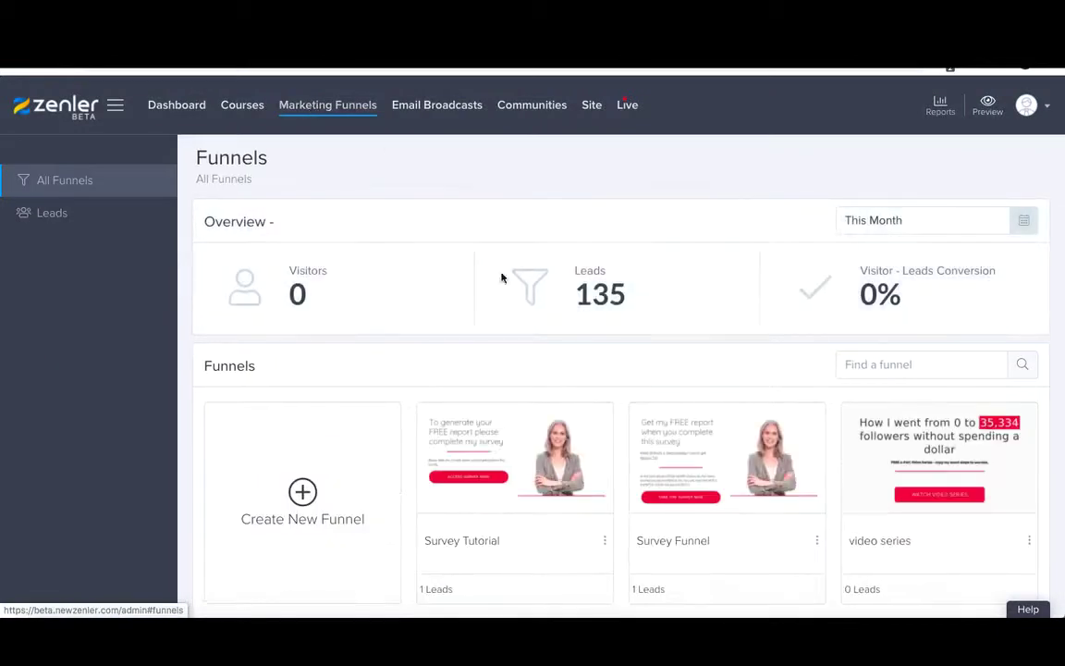
{"action": "scroll", "coordinate": [483, 379], "scroll_direction": "down", "scroll_amount": 1}
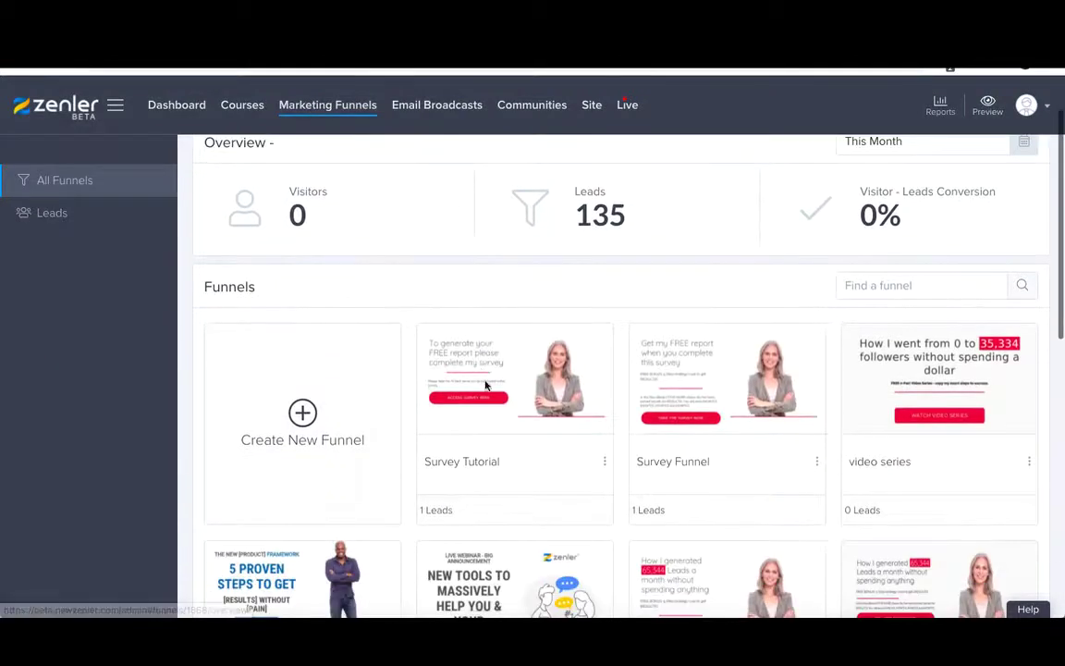
{"action": "left_click", "coordinate": [454, 465]}
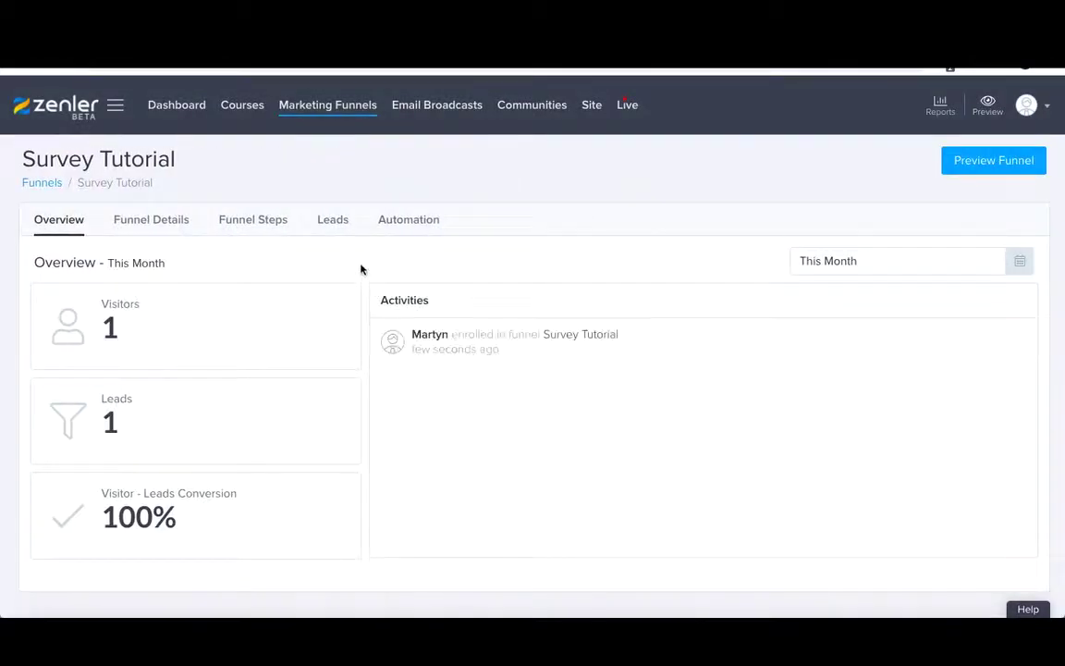
{"action": "left_click", "coordinate": [333, 222]}
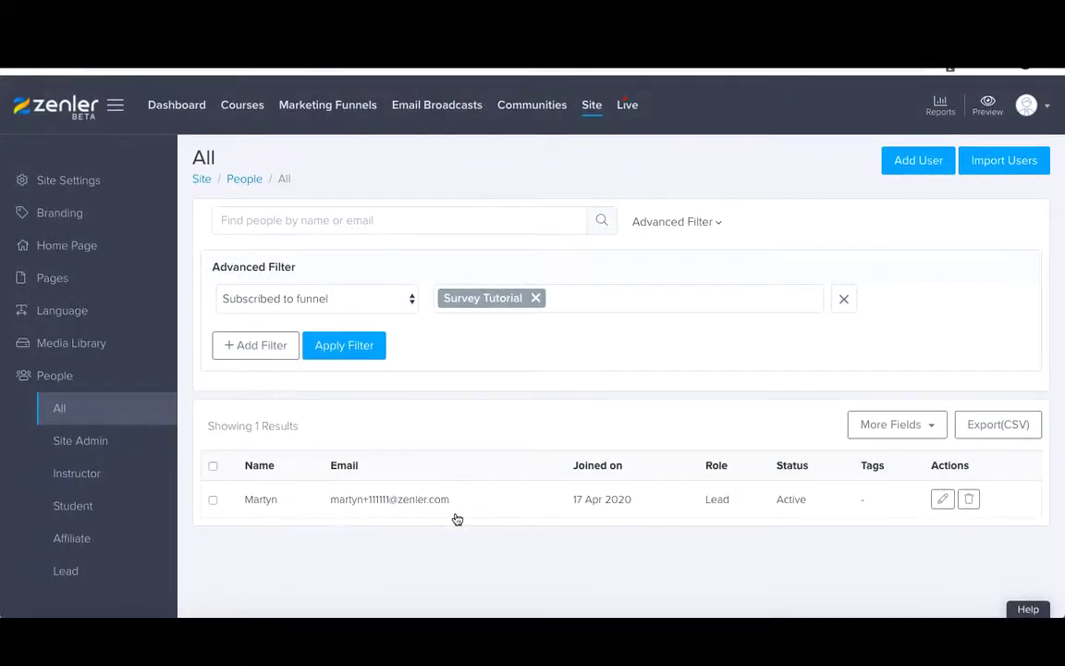
- Tick tutserv_q3, tutsurv_q1 and tutsurv_q2 in More Fields to add them as table columns
{"action": "left_click", "coordinate": [901, 425]}
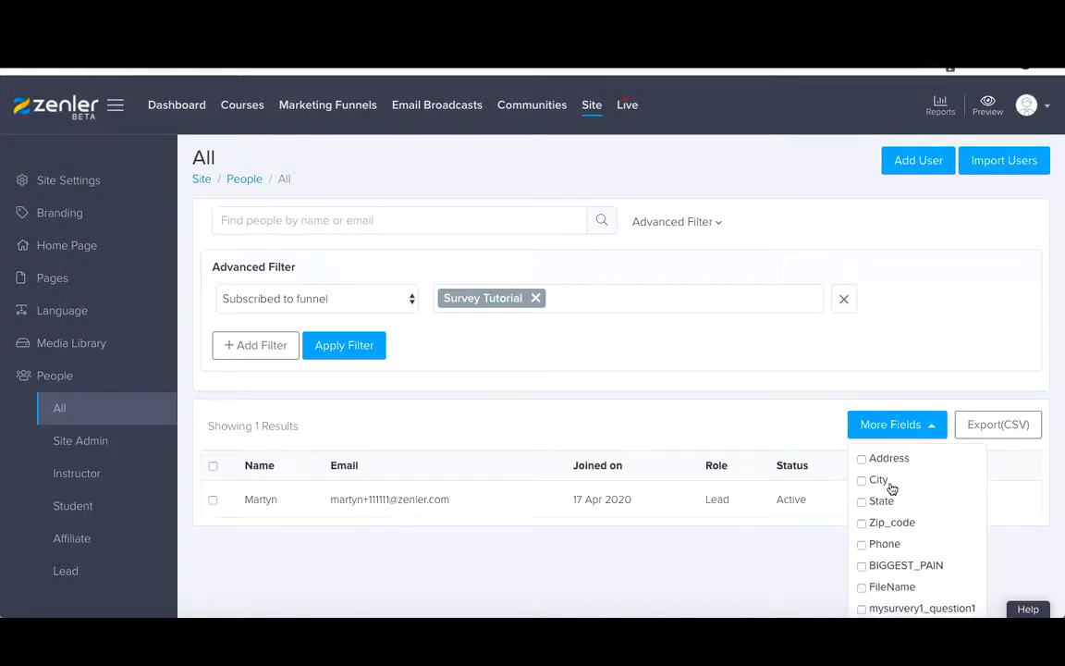
{"action": "scroll", "coordinate": [890, 487], "scroll_direction": "down", "scroll_amount": 3}
{"action": "scroll", "coordinate": [890, 487], "scroll_direction": "down", "scroll_amount": 2}
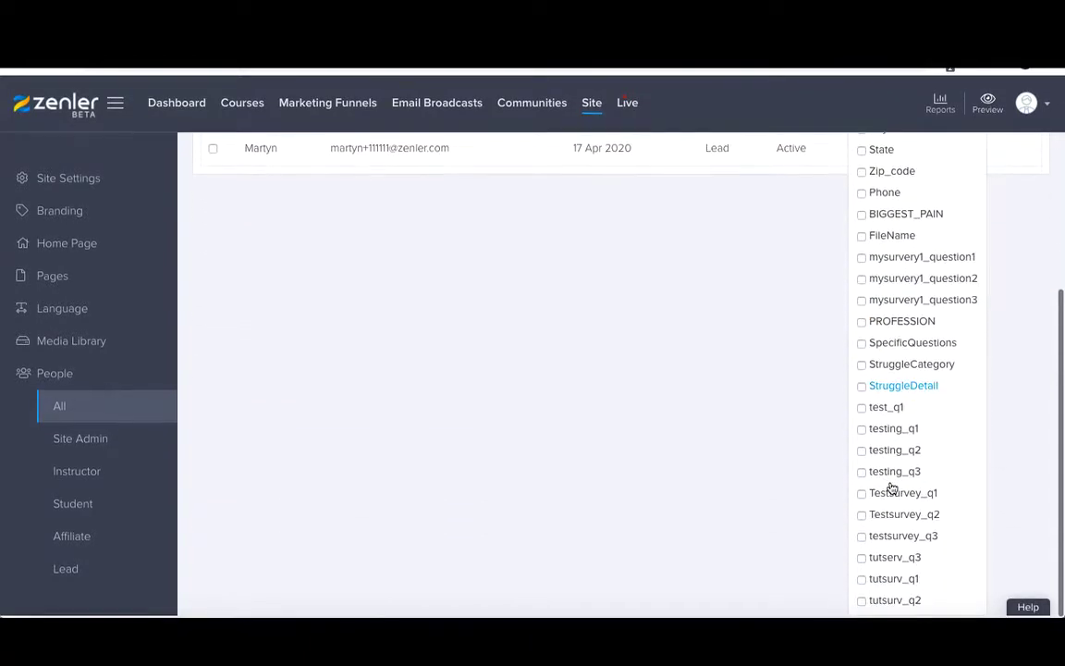
{"action": "left_click", "coordinate": [863, 560]}
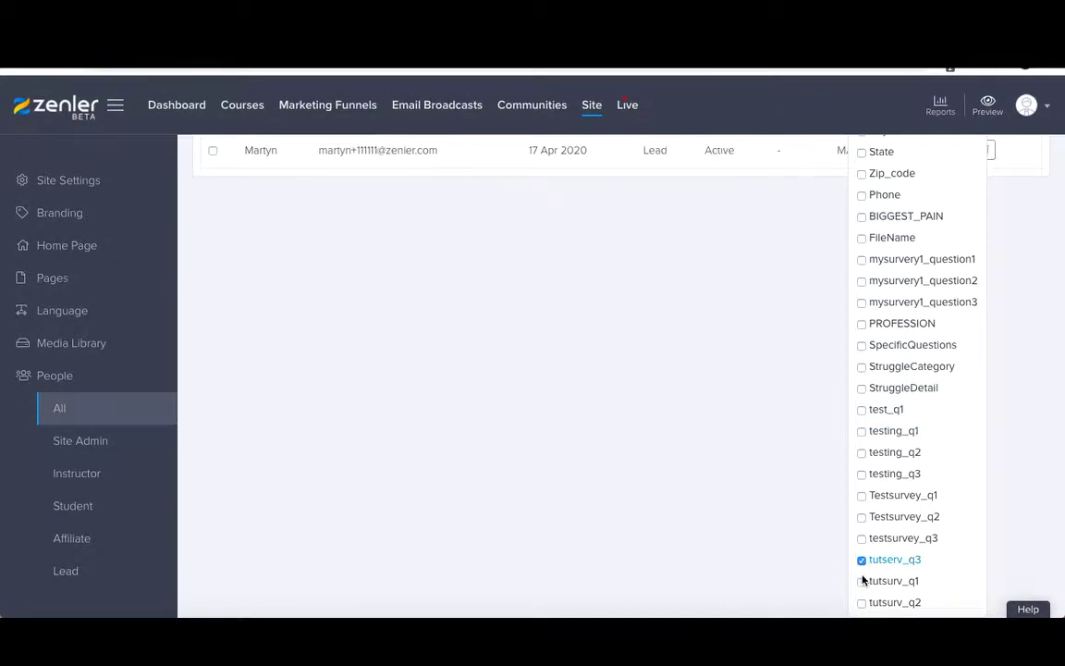
{"action": "left_click", "coordinate": [863, 581]}
{"action": "left_click", "coordinate": [861, 602]}
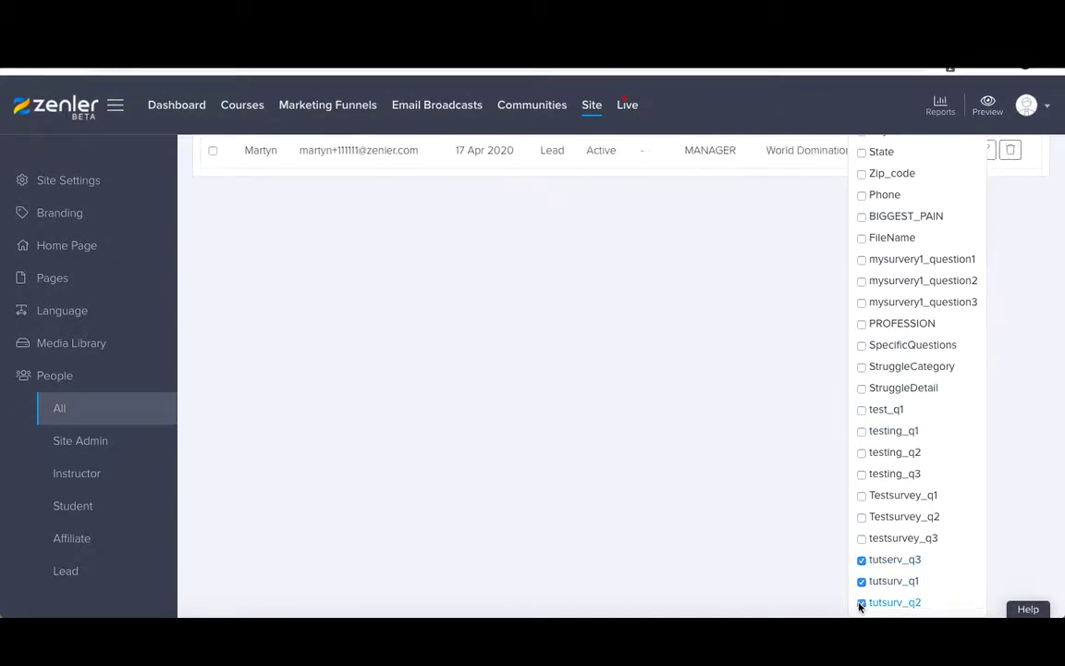
{"action": "left_click", "coordinate": [799, 541]}
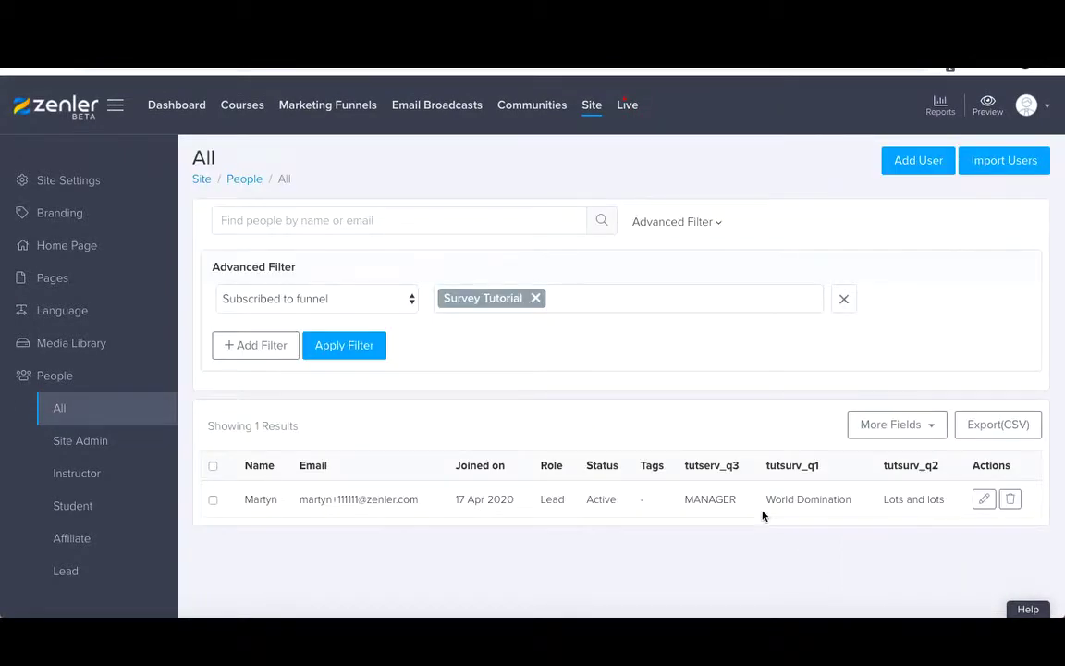